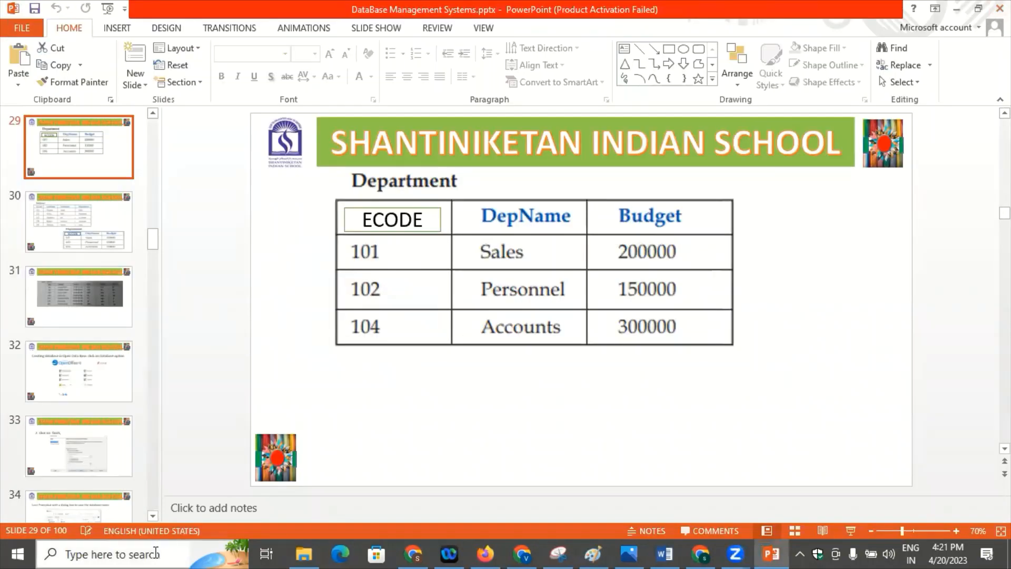
- Search the computer for OpenOffice and launch the application
{"action": "left_click", "coordinate": [156, 552]}
{"action": "type", "text": "o"}
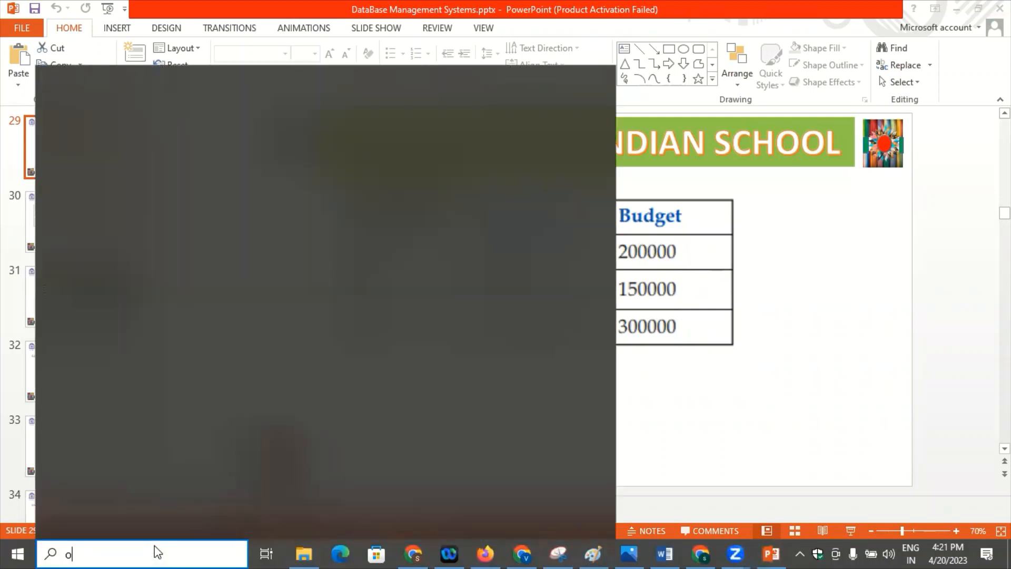
{"action": "type", "text": "pen"}
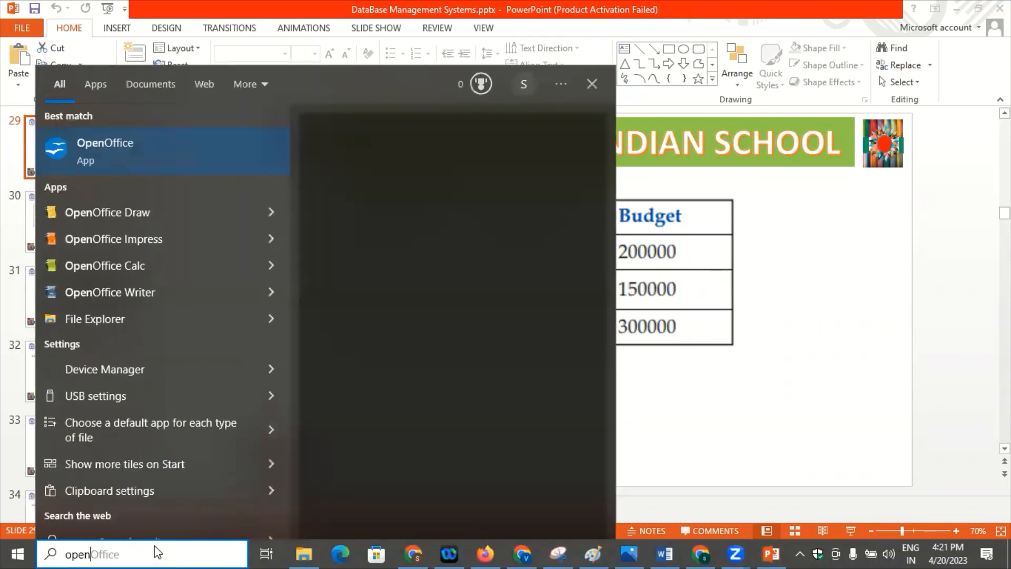
{"action": "left_click", "coordinate": [124, 147]}
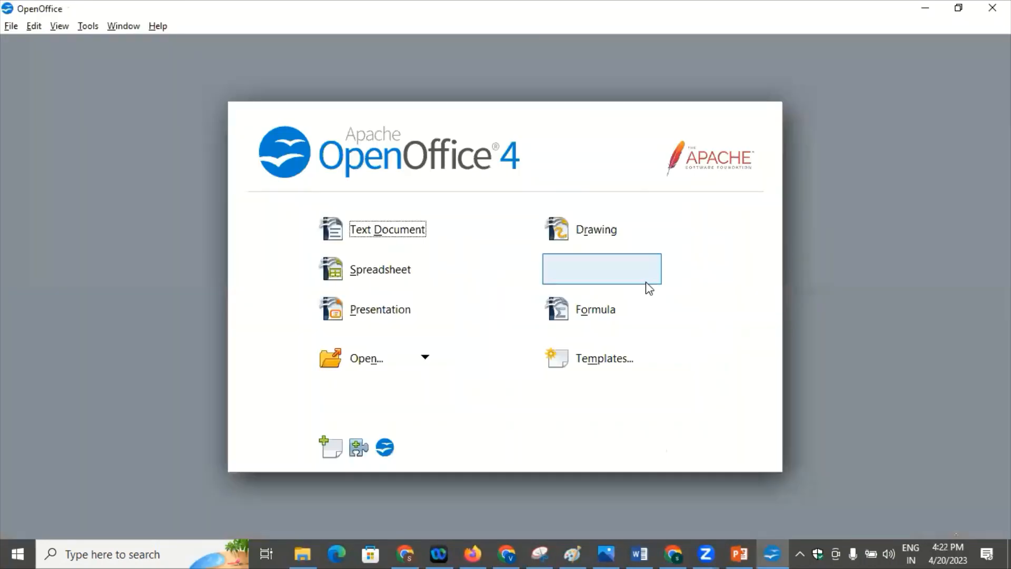
- Open the existing database file 10_A through the Database Wizard and show its tables
{"action": "left_click", "coordinate": [601, 282]}
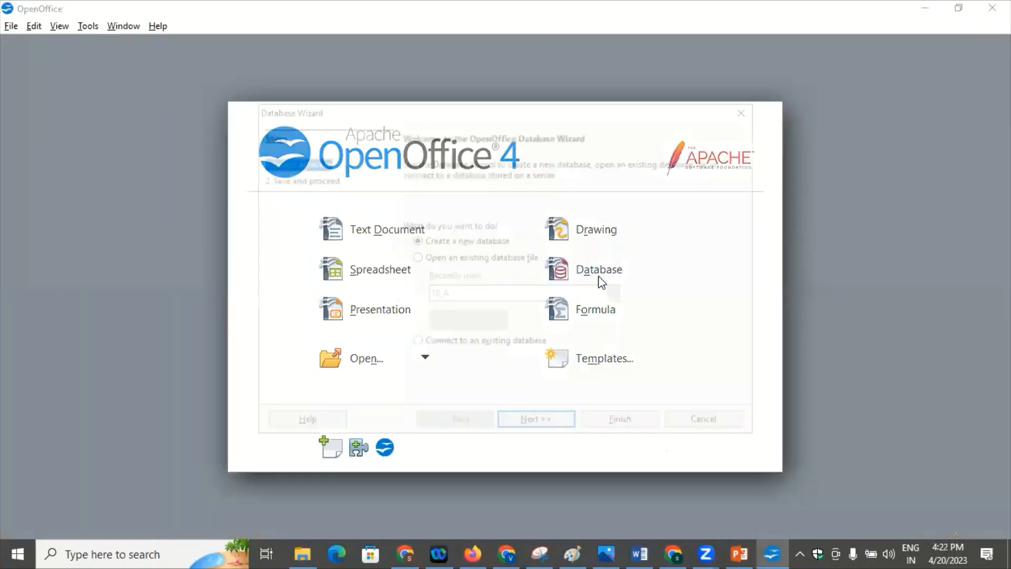
{"action": "left_click", "coordinate": [501, 257]}
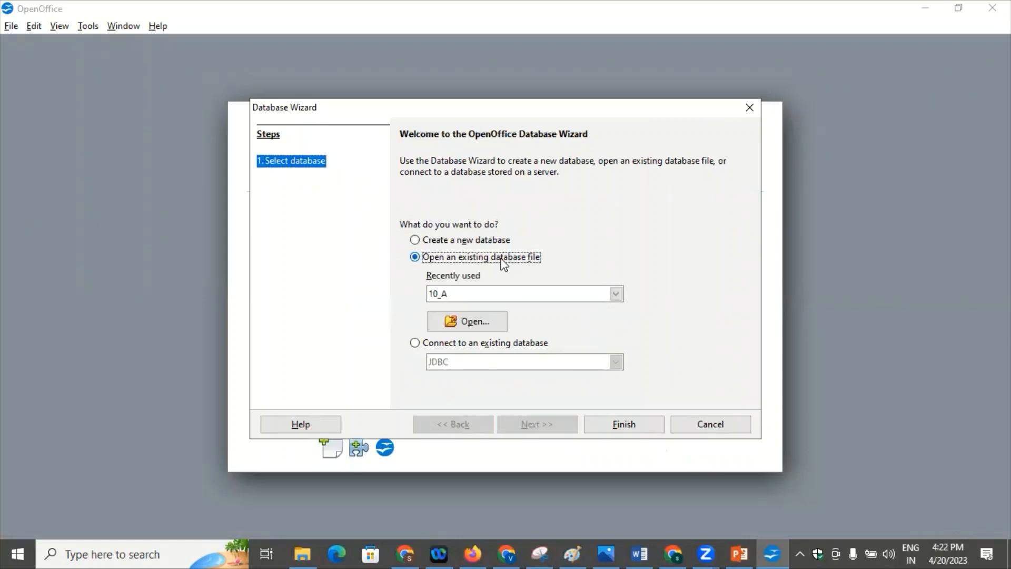
{"action": "left_click", "coordinate": [625, 425]}
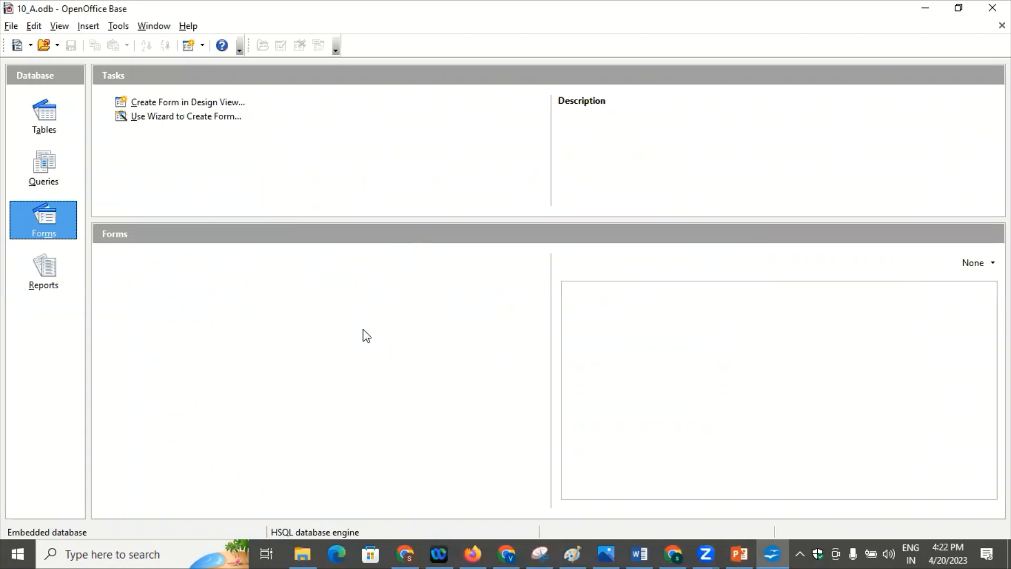
{"action": "left_click", "coordinate": [44, 115]}
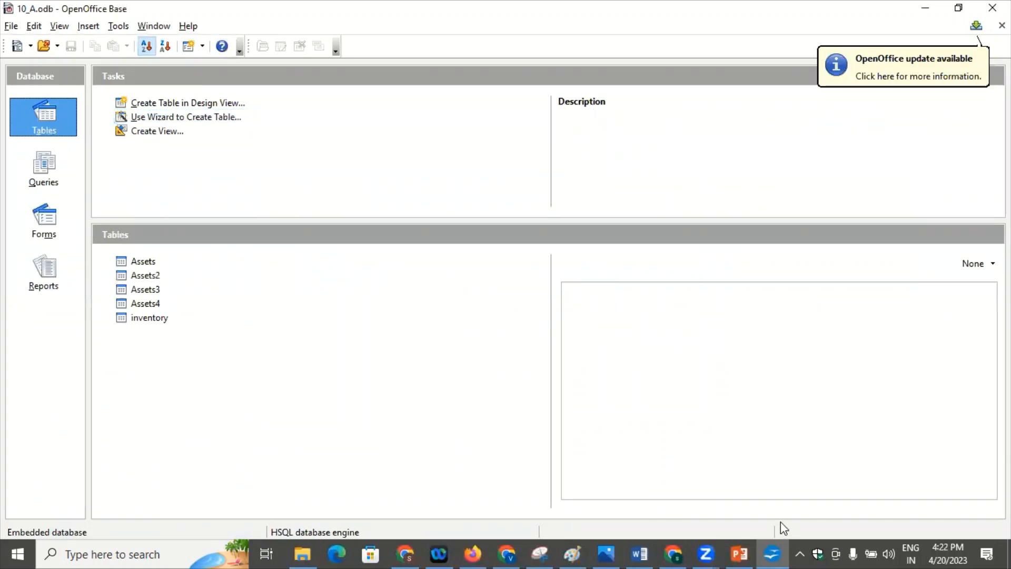
- Start a new table with the Table Wizard and add the AssetID field from the Assets business sample table
{"action": "left_click", "coordinate": [739, 553]}
{"action": "key", "text": "alt+Tab"}
{"action": "left_click", "coordinate": [204, 122]}
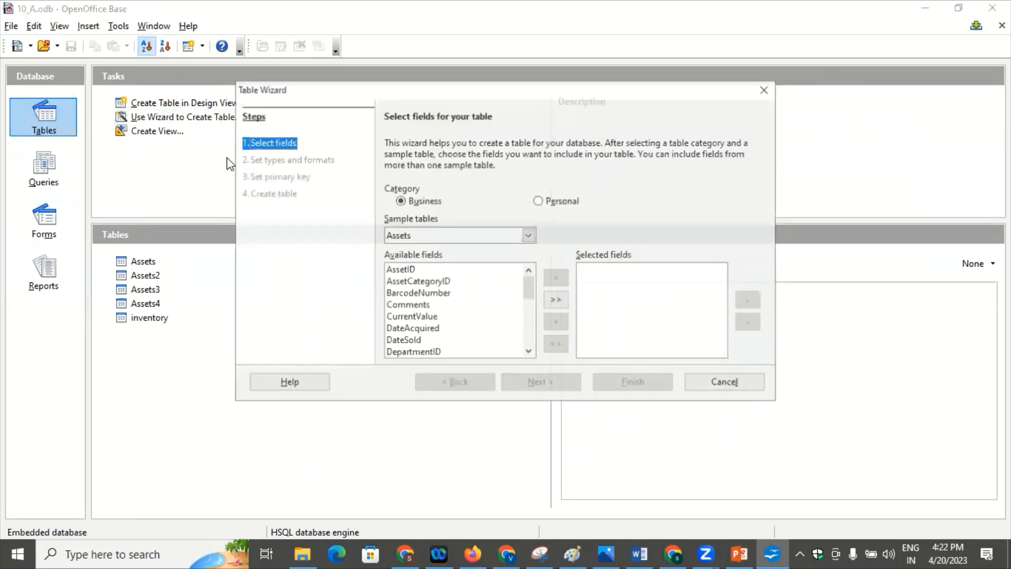
{"action": "left_click", "coordinate": [528, 236]}
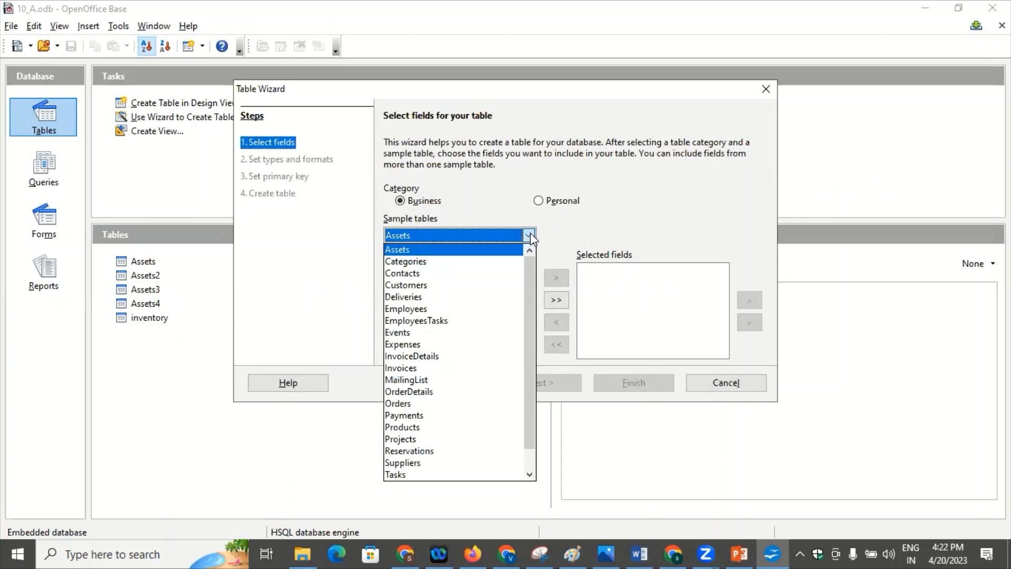
{"action": "left_click", "coordinate": [529, 235]}
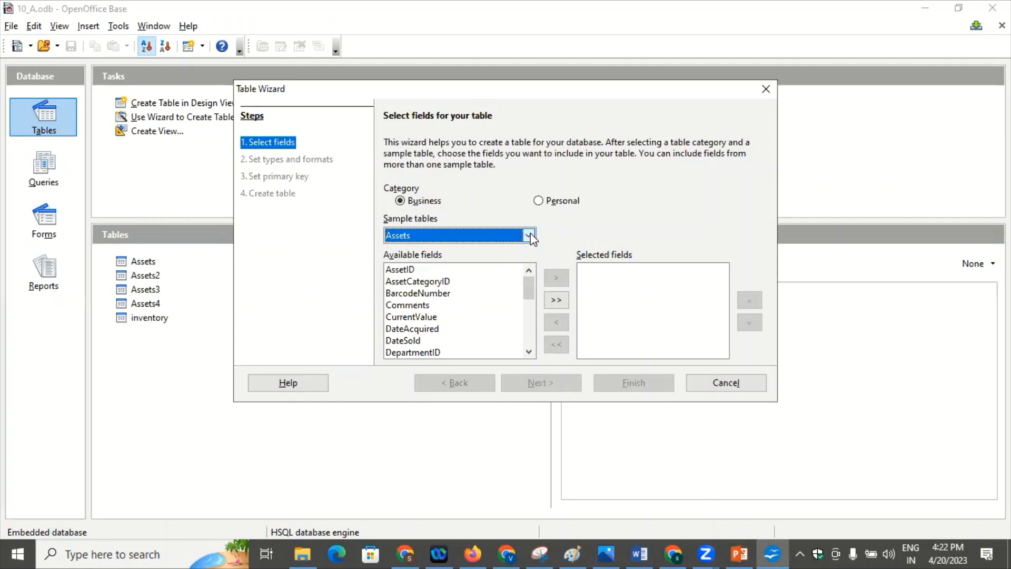
{"action": "left_click", "coordinate": [416, 270]}
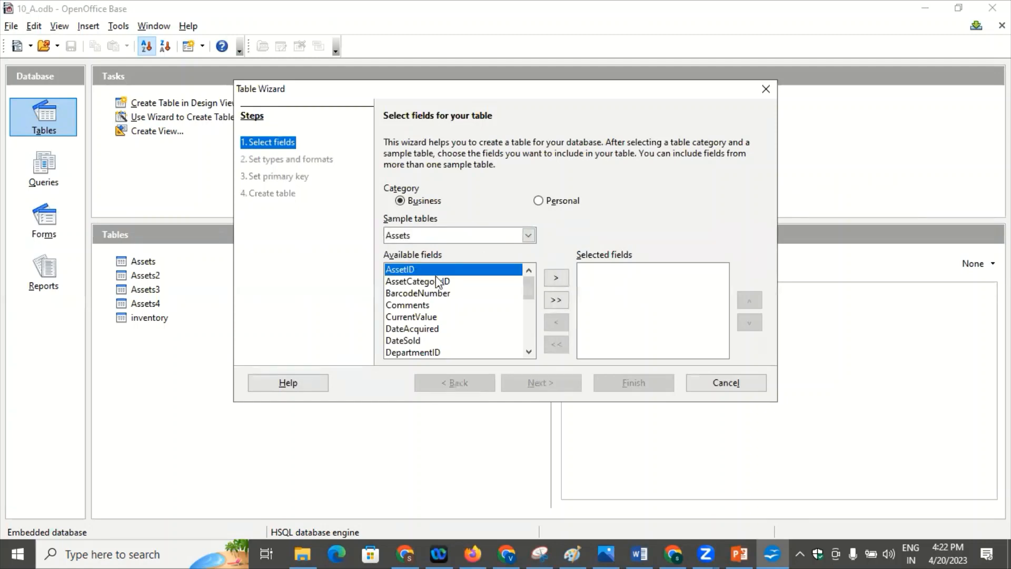
{"action": "left_click", "coordinate": [556, 277]}
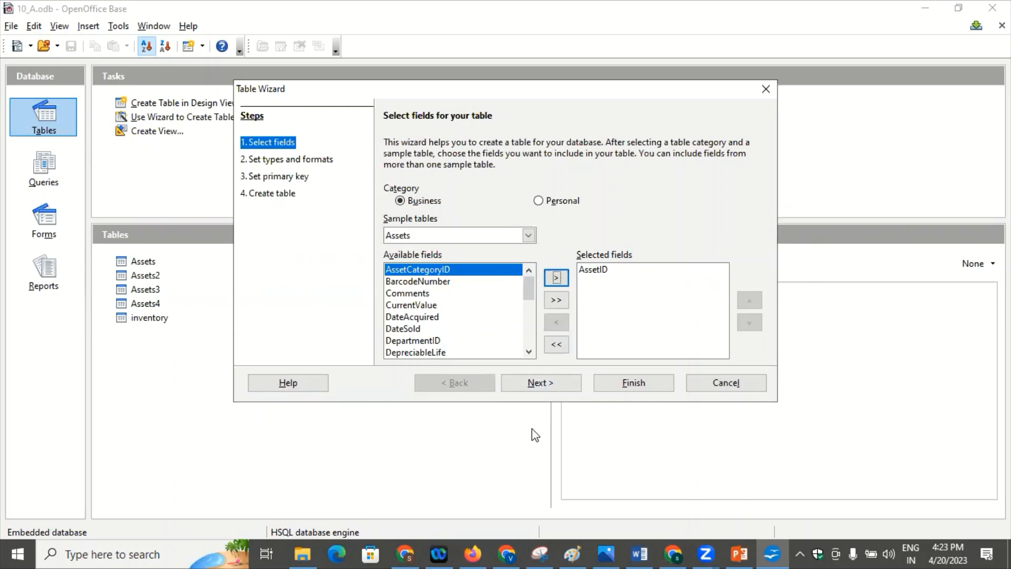
- Rename the AssetID field as Ecode, keeping the field type Integer
{"action": "left_click", "coordinate": [530, 388]}
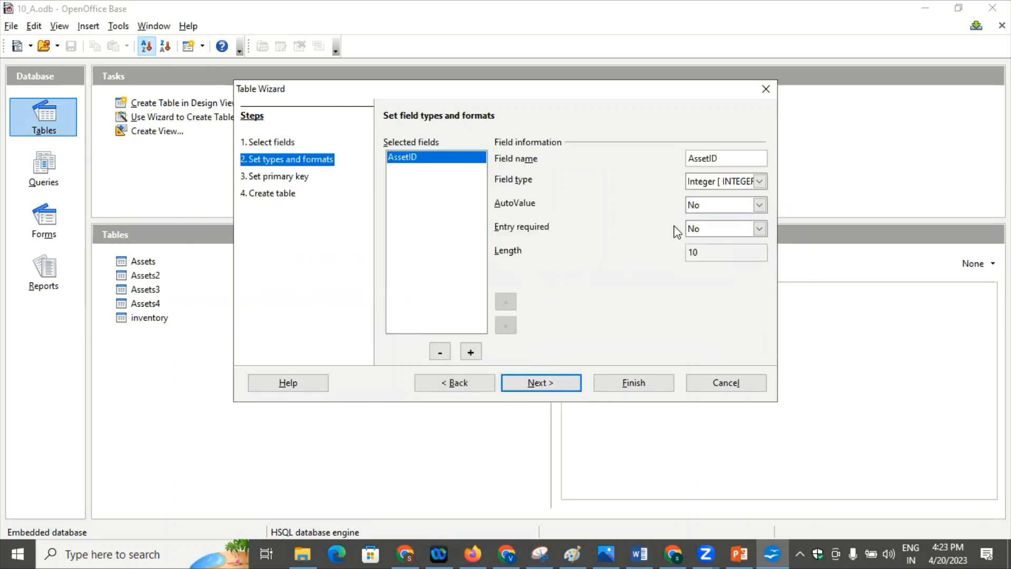
{"action": "left_click", "coordinate": [728, 156]}
{"action": "key", "text": "BackSpace"}
{"action": "key", "text": "BackSpace"}
{"action": "key", "text": "BackSpace"}
{"action": "key", "text": "BackSpace"}
{"action": "key", "text": "BackSpace"}
{"action": "key", "text": "BackSpace"}
{"action": "key", "text": "BackSpace"}
{"action": "key", "text": "alt+Tab"}
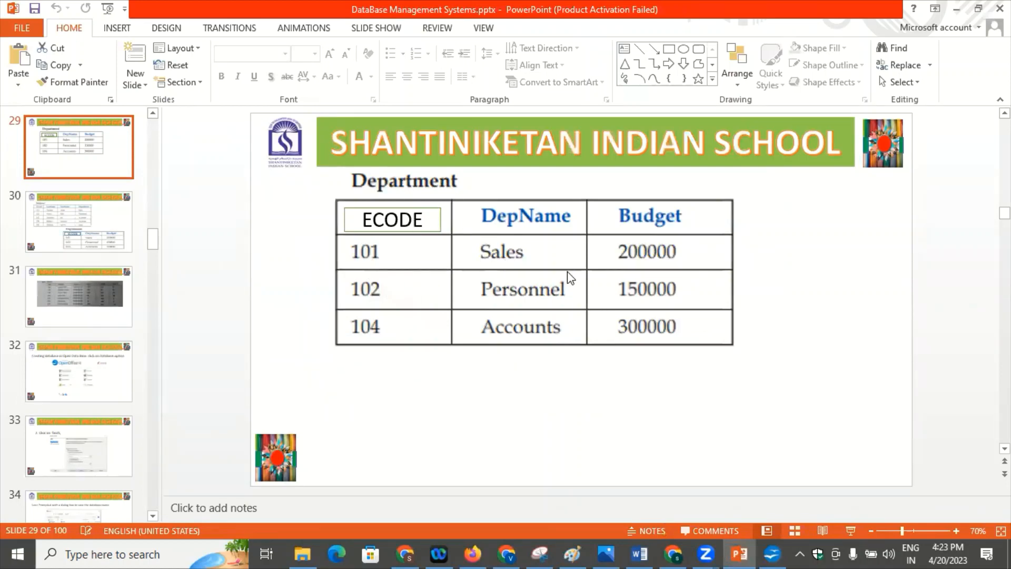
{"action": "key", "text": "alt+Tab"}
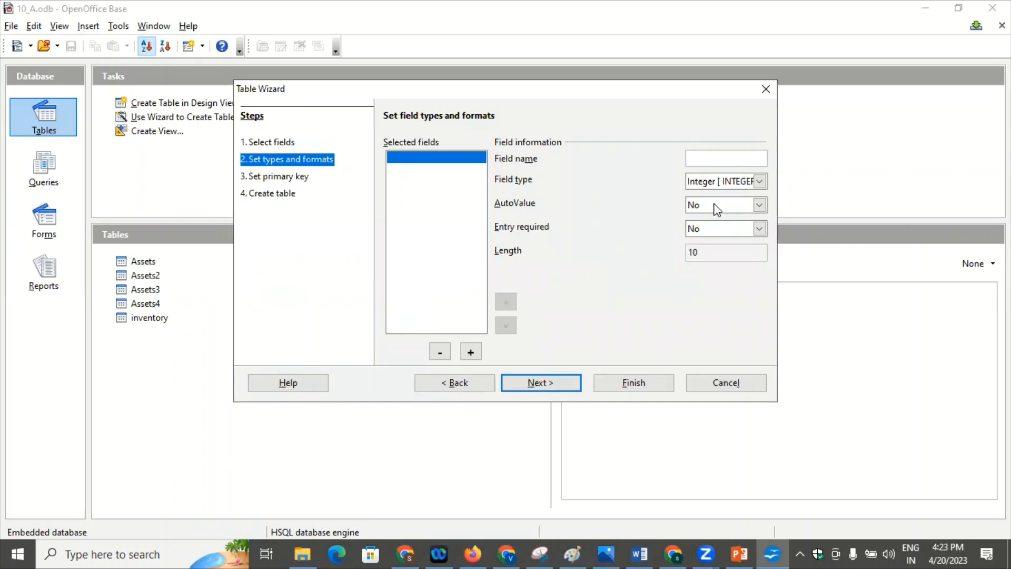
{"action": "type", "text": "Ecode"}
{"action": "key", "text": "alt+Tab"}
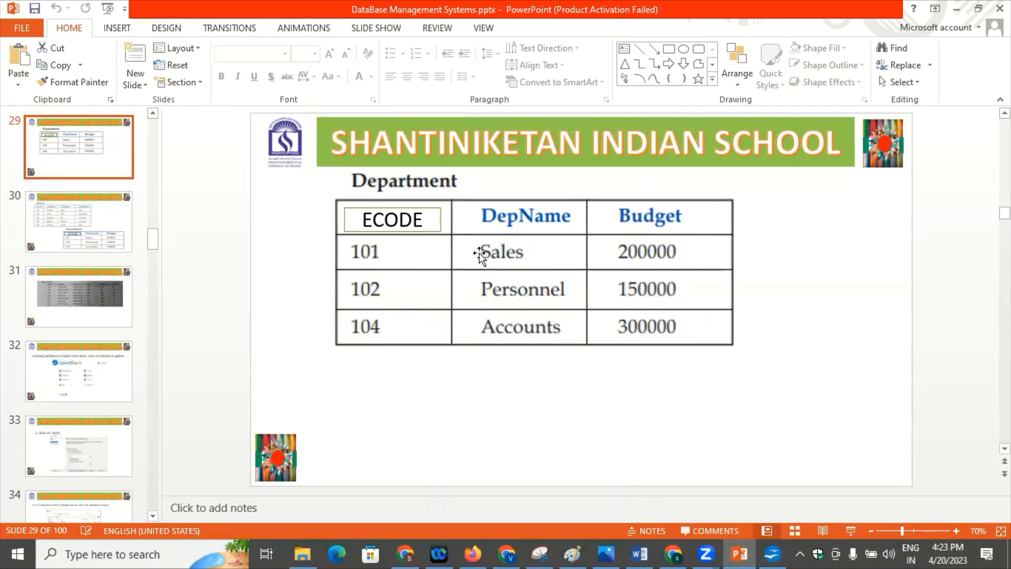
{"action": "key", "text": "alt+Tab"}
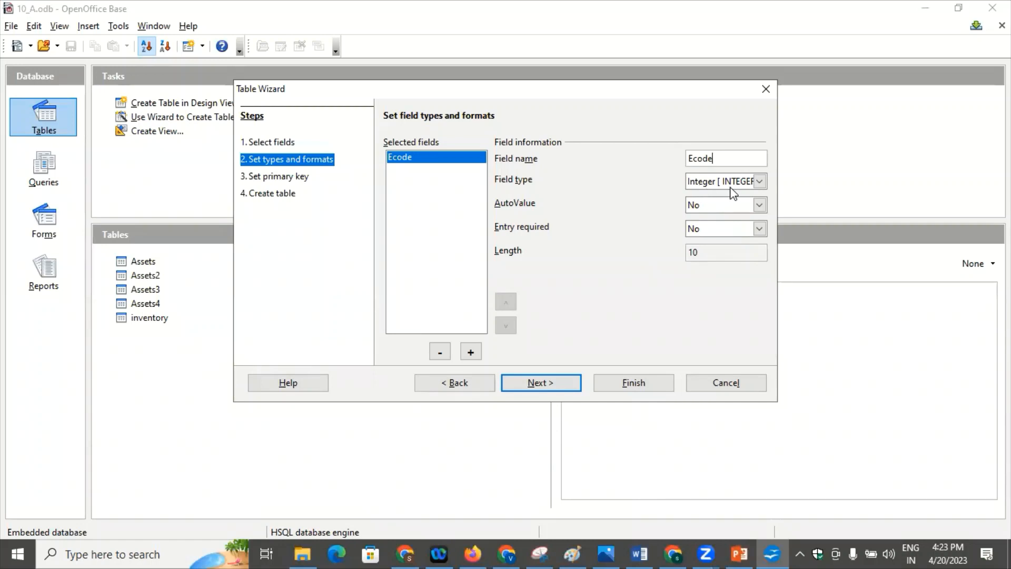
{"action": "left_click", "coordinate": [758, 182]}
{"action": "left_click", "coordinate": [758, 182]}
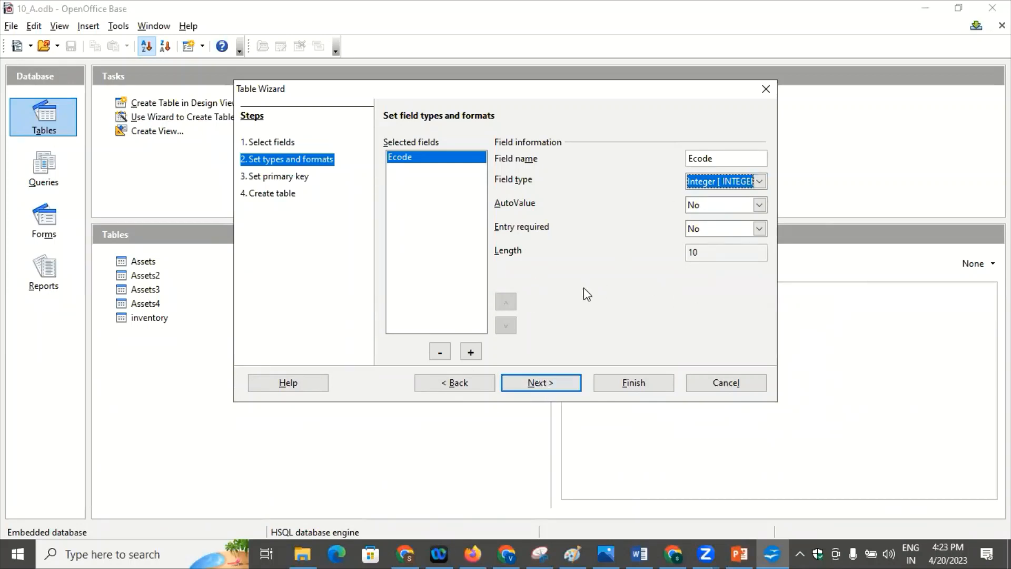
- Add a second field to the table, name it Depname, and compare it with the Department table on the slide
{"action": "key", "text": "alt+Tab"}
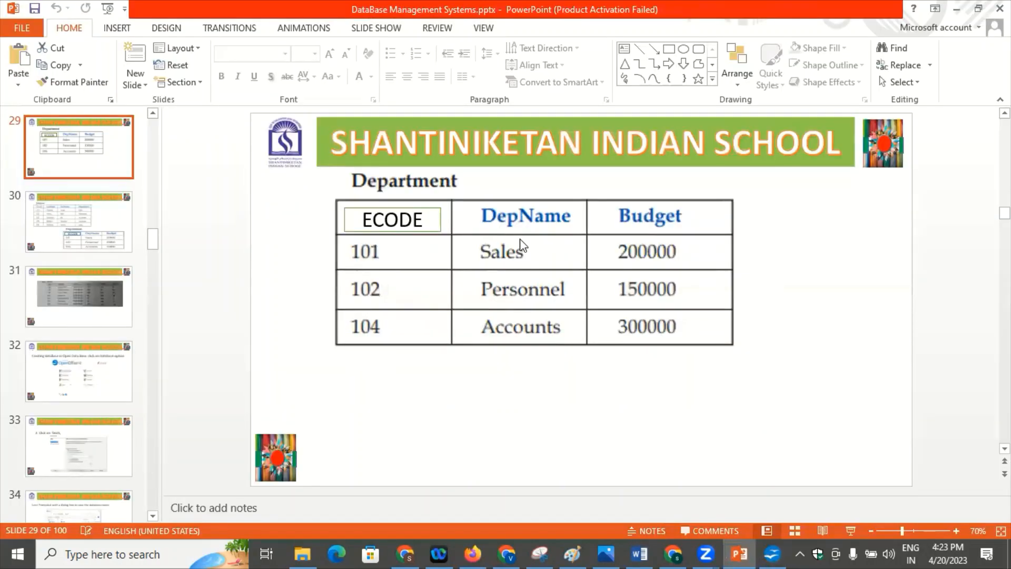
{"action": "key", "text": "alt+Tab"}
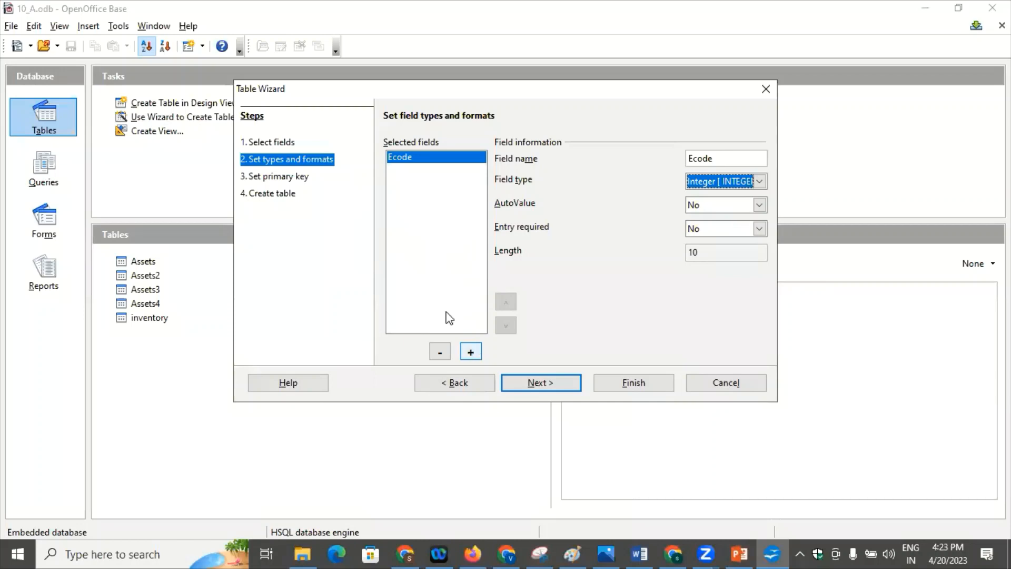
{"action": "left_click", "coordinate": [470, 352]}
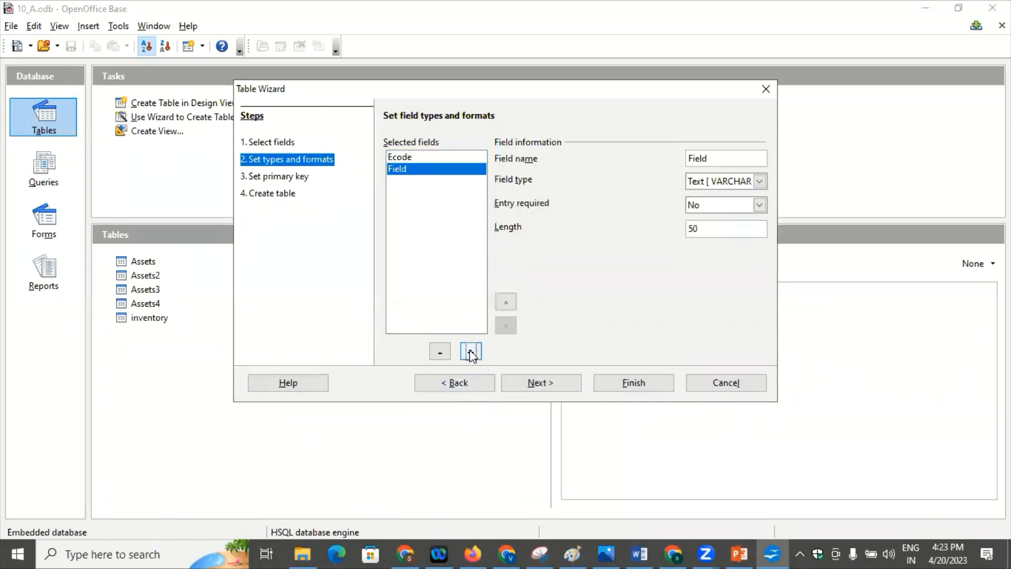
{"action": "left_click", "coordinate": [714, 158]}
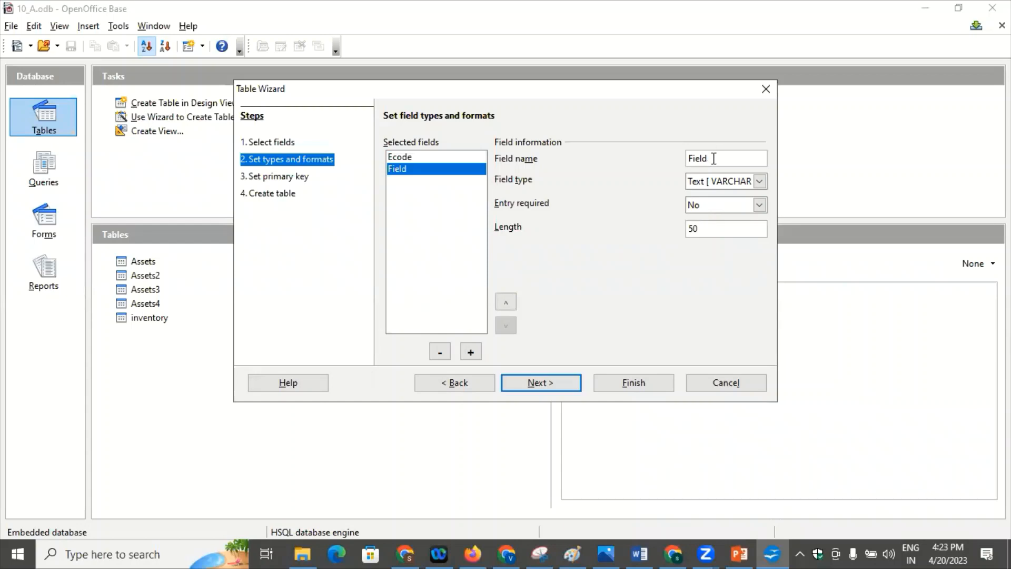
{"action": "key", "text": "BackSpace"}
{"action": "key", "text": "BackSpace"}
{"action": "key", "text": "BackSpace"}
{"action": "key", "text": "BackSpace"}
{"action": "key", "text": "BackSpace"}
{"action": "type", "text": "Depnal"}
{"action": "key", "text": "BackSpace"}
{"action": "key", "text": "BackSpace"}
{"action": "type", "text": "name"}
{"action": "key", "text": "alt+Tab"}
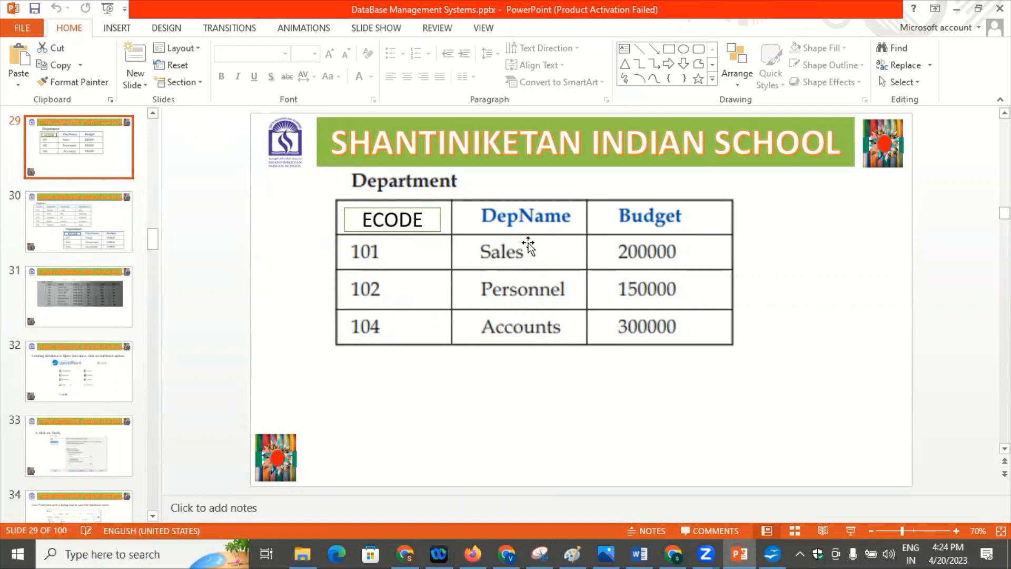
{"action": "key", "text": "alt+Tab"}
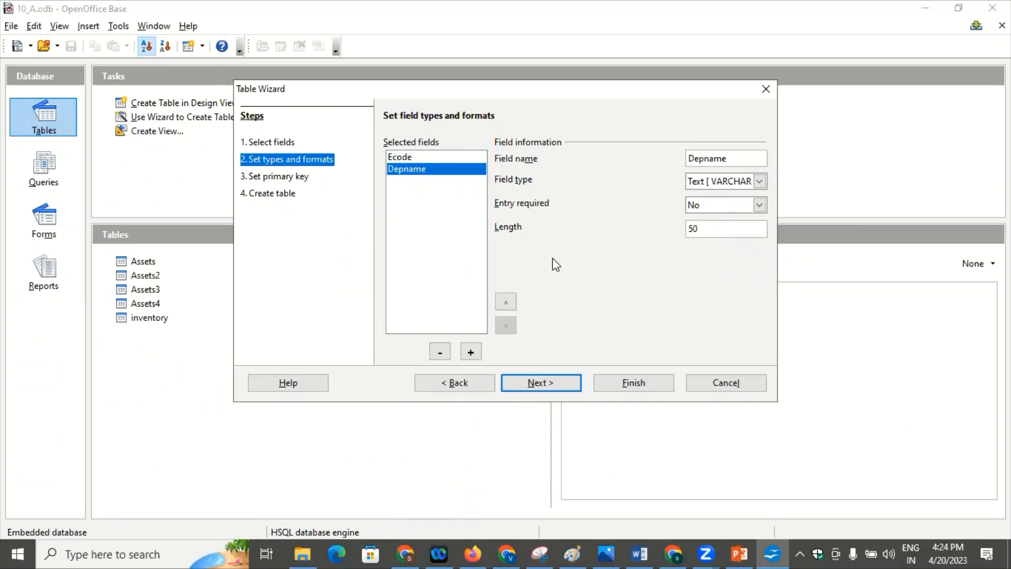
- Add a third field to the table and name it Budget, following the Department table on the slide
{"action": "left_click", "coordinate": [472, 351]}
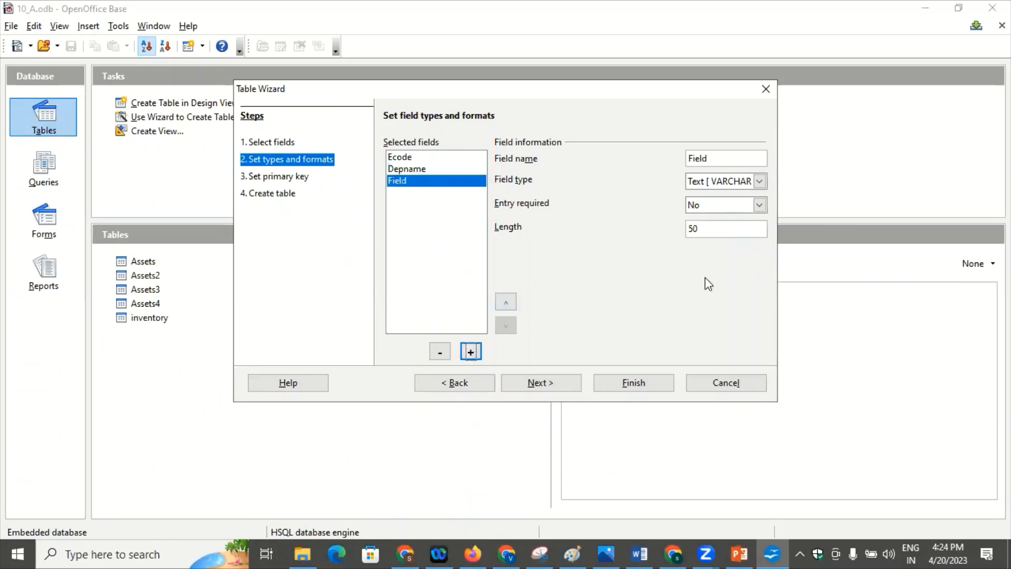
{"action": "key", "text": "alt+Tab"}
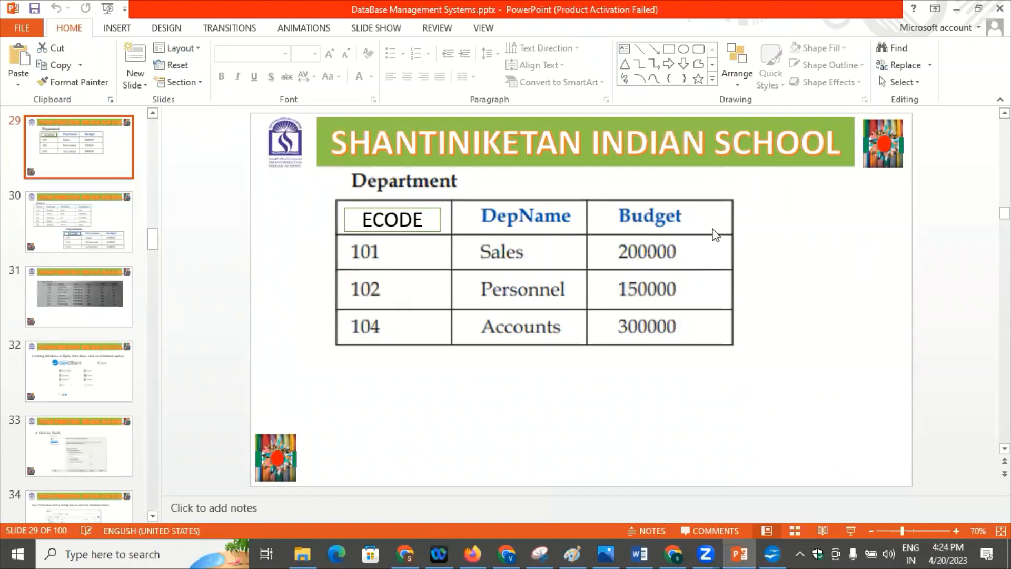
{"action": "key", "text": "alt+Tab"}
{"action": "key", "text": "alt+Tab"}
{"action": "key", "text": "alt+Tab"}
{"action": "left_click", "coordinate": [722, 163]}
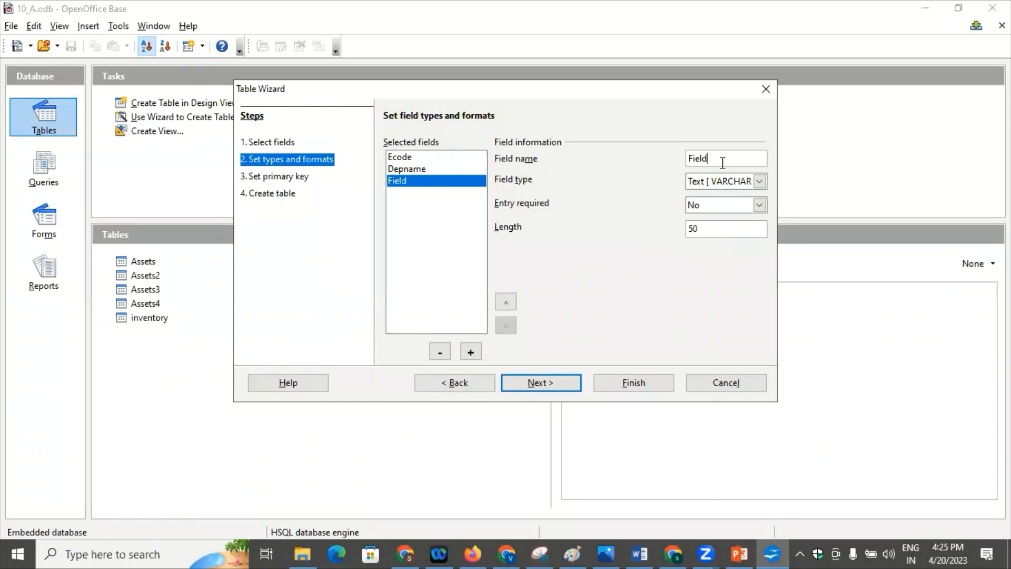
{"action": "key", "text": "BackSpace"}
{"action": "key", "text": "BackSpace"}
{"action": "key", "text": "BackSpace"}
{"action": "type", "text": "budg"}
{"action": "key", "text": "BackSpace"}
{"action": "key", "text": "BackSpace"}
{"action": "key", "text": "BackSpace"}
{"action": "key", "text": "BackSpace"}
{"action": "type", "text": "Budget"}
- Set the Budget field's type to Integer [ INTEGER ]
{"action": "left_click", "coordinate": [758, 183]}
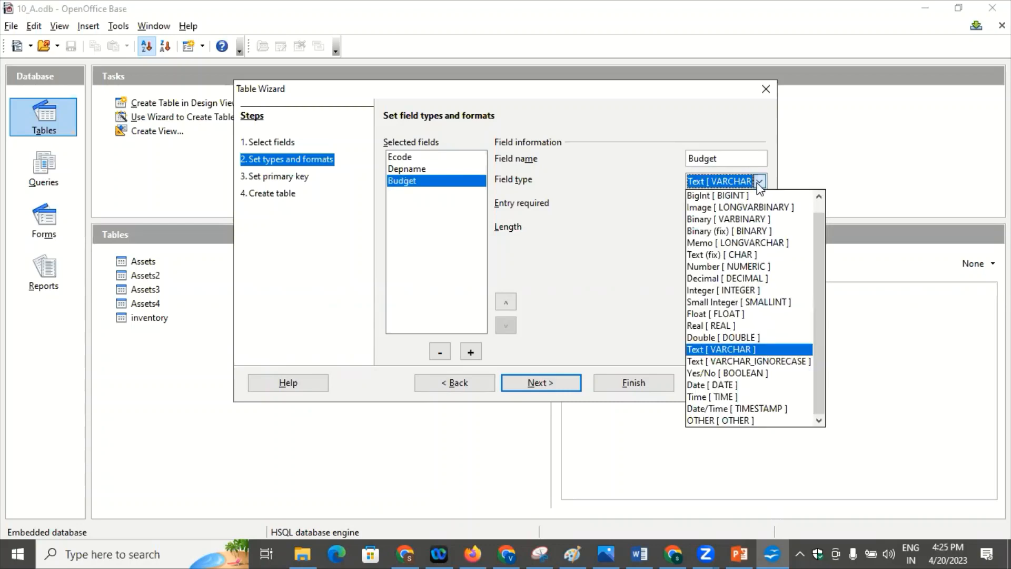
{"action": "key", "text": "i"}
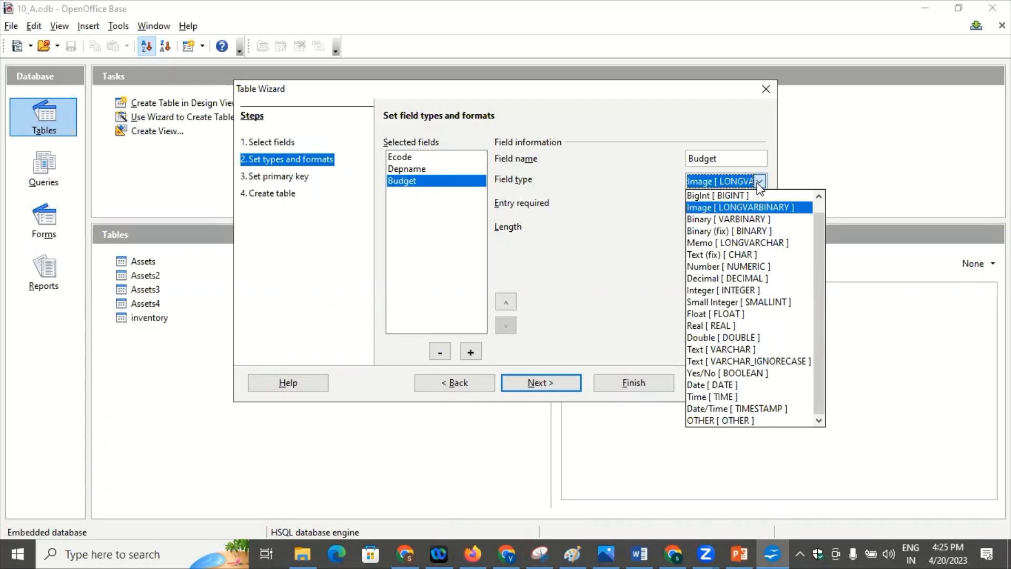
{"action": "key", "text": "i"}
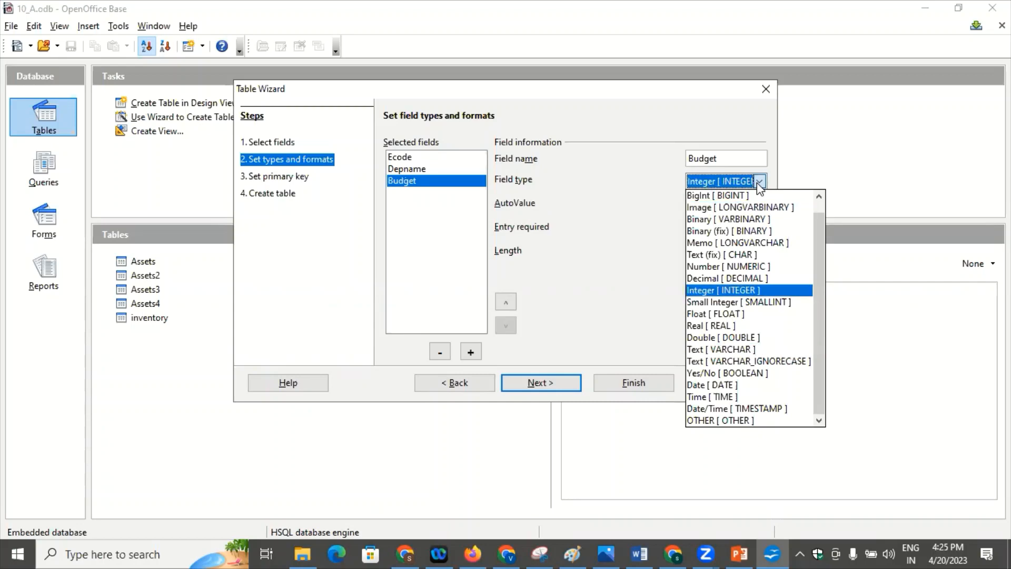
{"action": "left_click", "coordinate": [742, 291]}
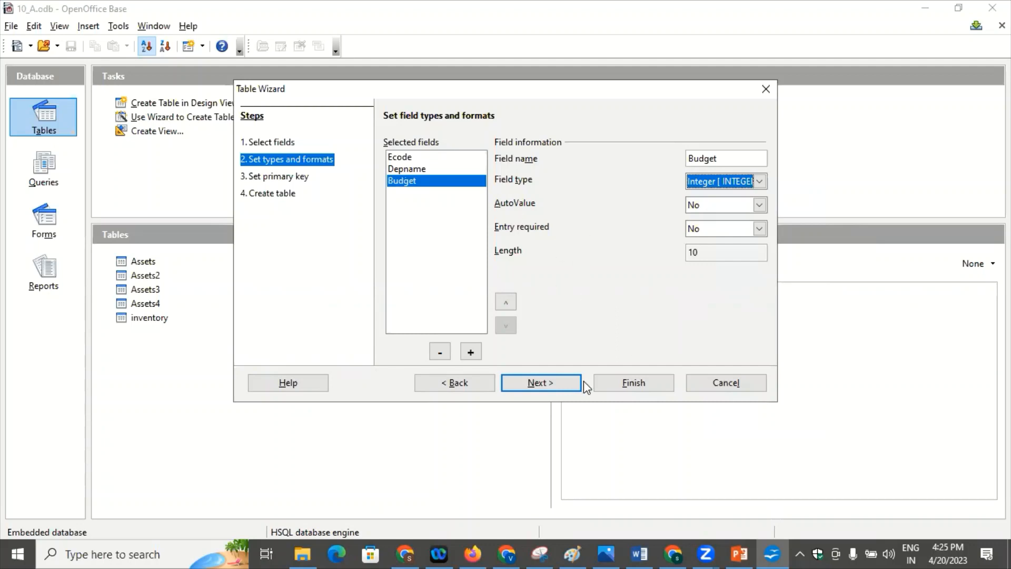
- Set the existing field Ecode as the table's primary key, without auto value, and continue to the table naming stage
{"action": "left_click", "coordinate": [533, 390]}
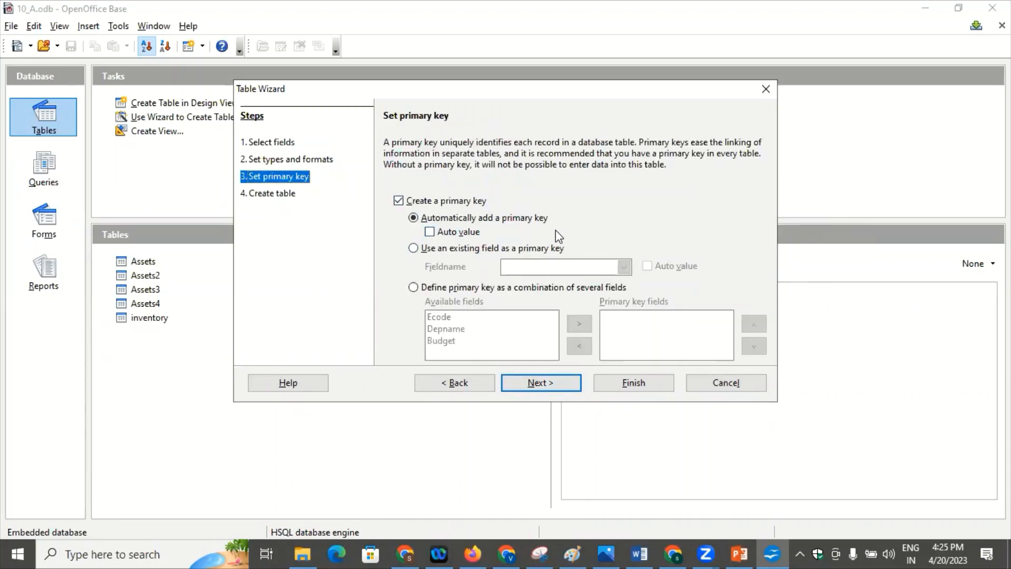
{"action": "left_click", "coordinate": [414, 248]}
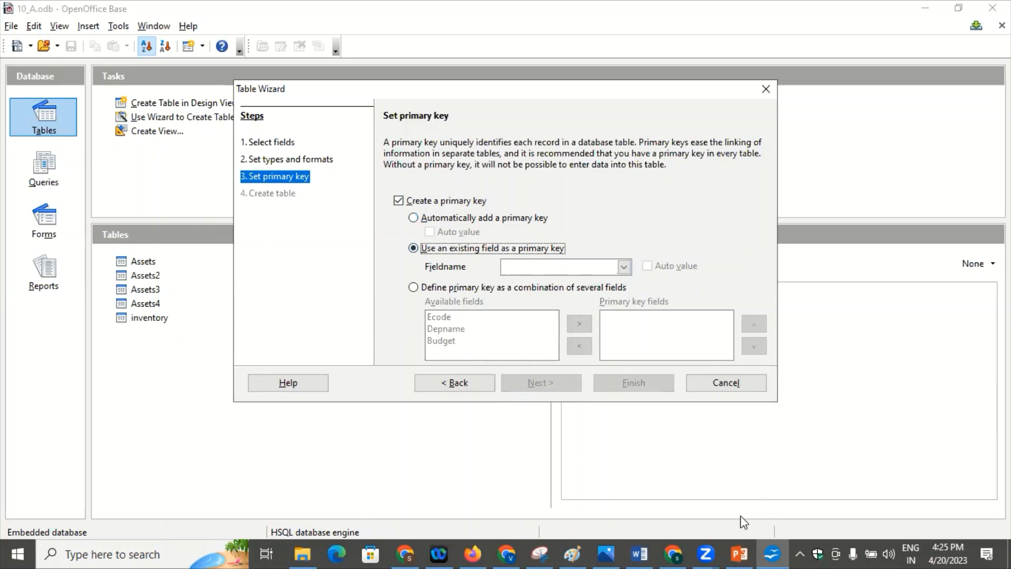
{"action": "key", "text": "alt+Tab"}
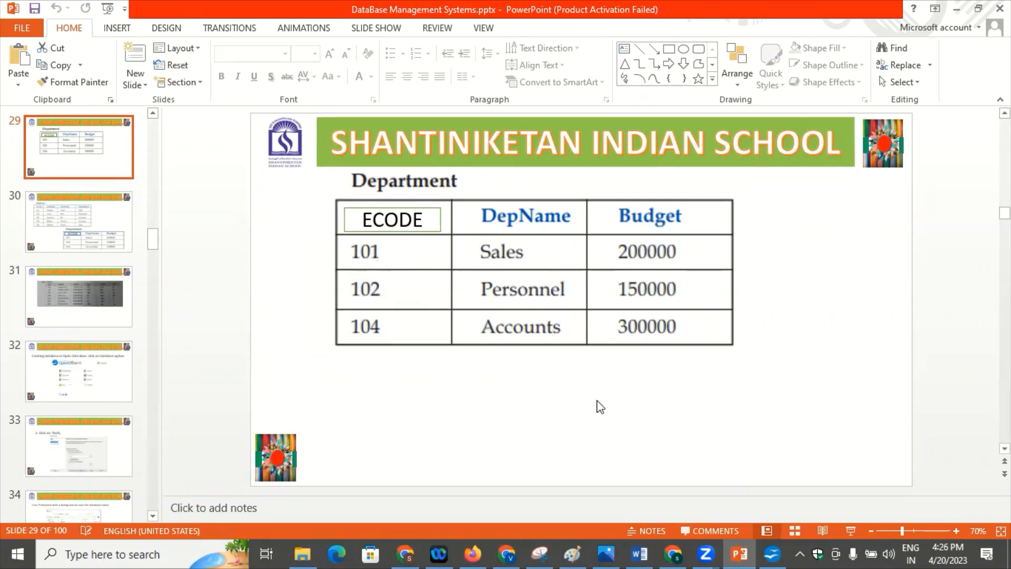
{"action": "key", "text": "alt+Tab"}
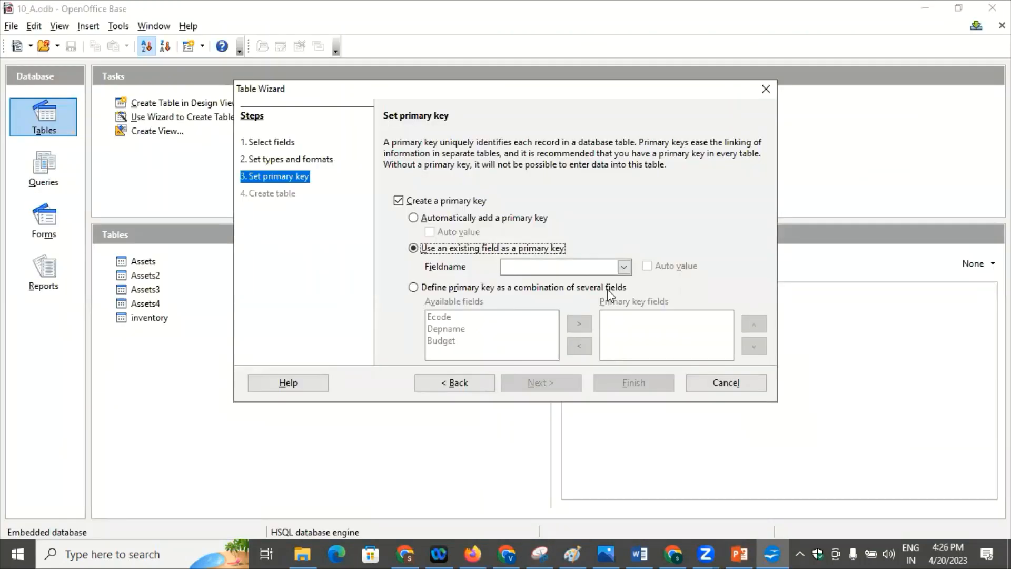
{"action": "left_click", "coordinate": [622, 267]}
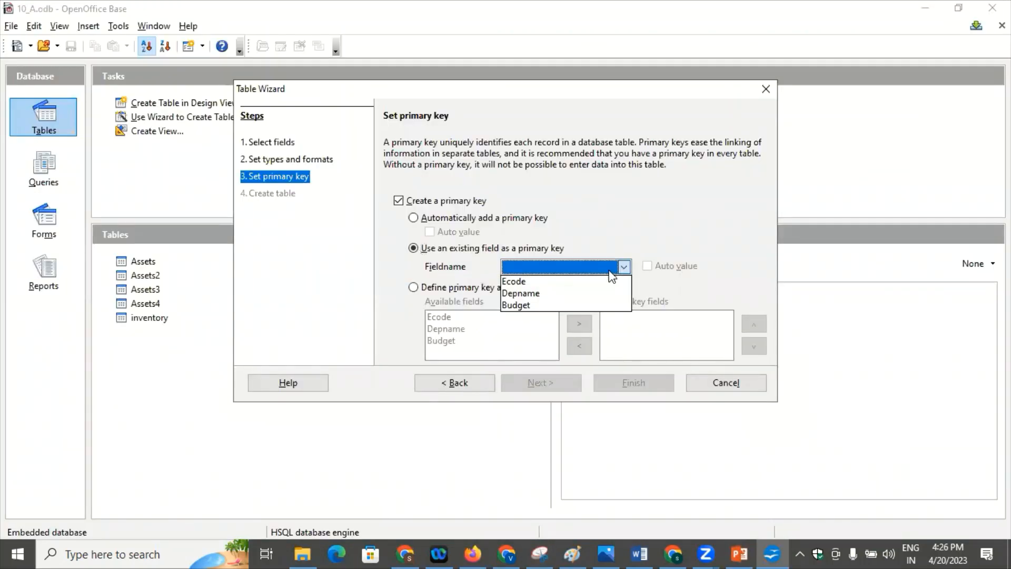
{"action": "left_click", "coordinate": [596, 282]}
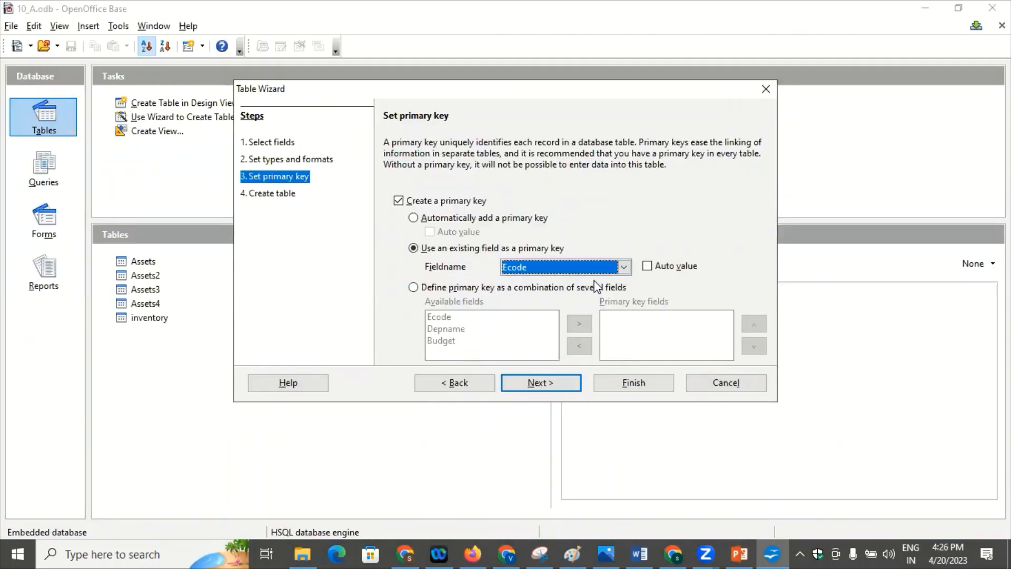
{"action": "left_click", "coordinate": [551, 379]}
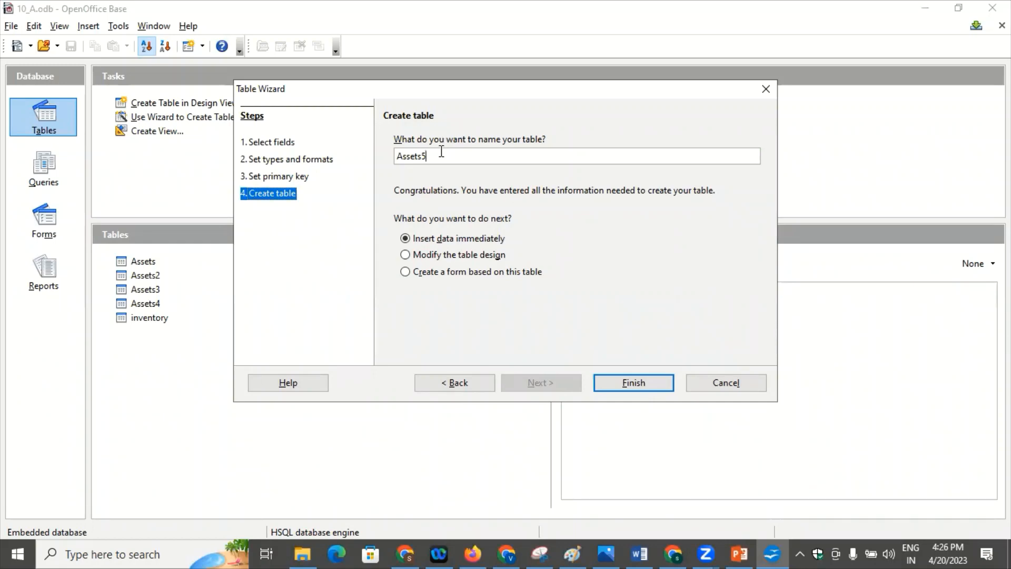
- Name the table Dept and finish creating it with the option to insert data immediately
{"action": "key", "text": "BackSpace"}
{"action": "key", "text": "BackSpace"}
{"action": "key", "text": "BackSpace"}
{"action": "key", "text": "BackSpace"}
{"action": "key", "text": "BackSpace"}
{"action": "key", "text": "BackSpace"}
{"action": "key", "text": "BackSpace"}
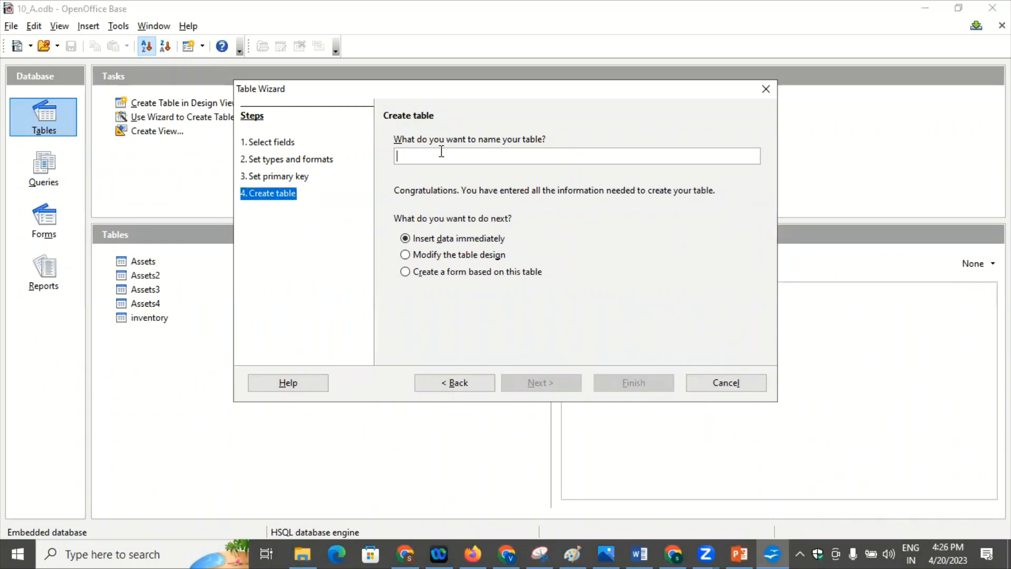
{"action": "type", "text": "Dept"}
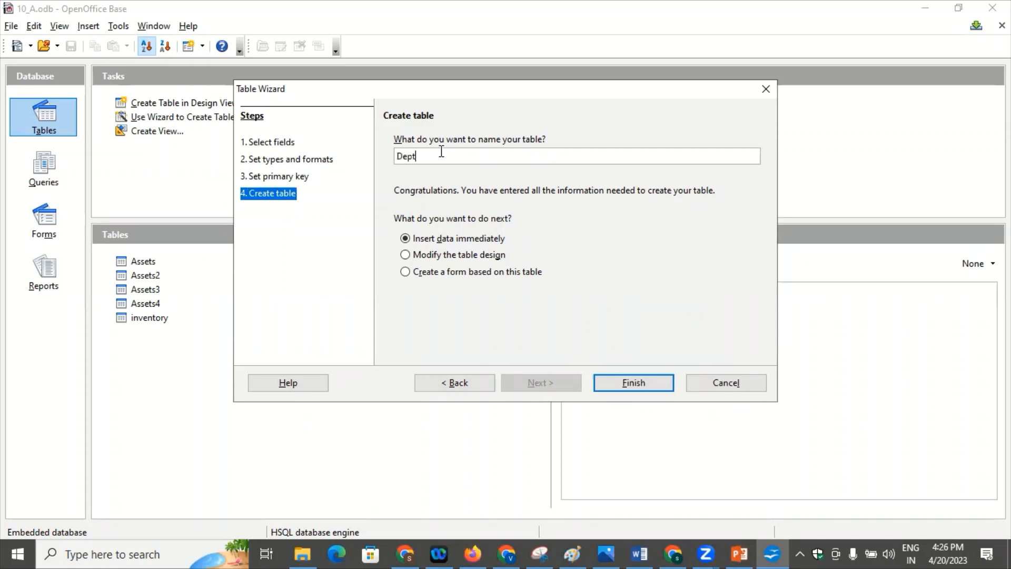
{"action": "left_click", "coordinate": [625, 381]}
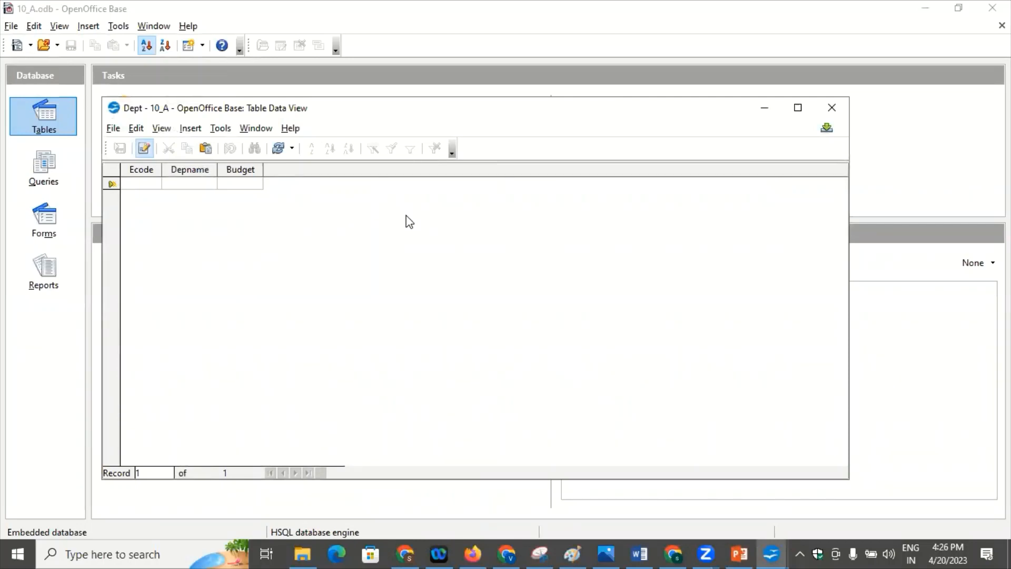
- Bring the Dept data window back into view and check the Department records on the PowerPoint slide before returning to it
{"action": "key", "text": "ctrl+w"}
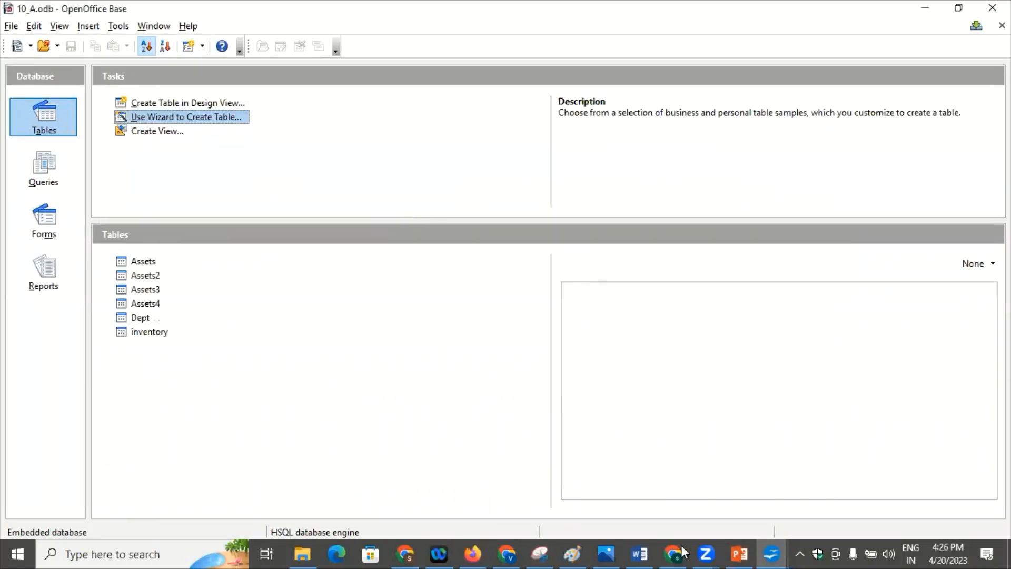
{"action": "mouse_move", "coordinate": [732, 553]}
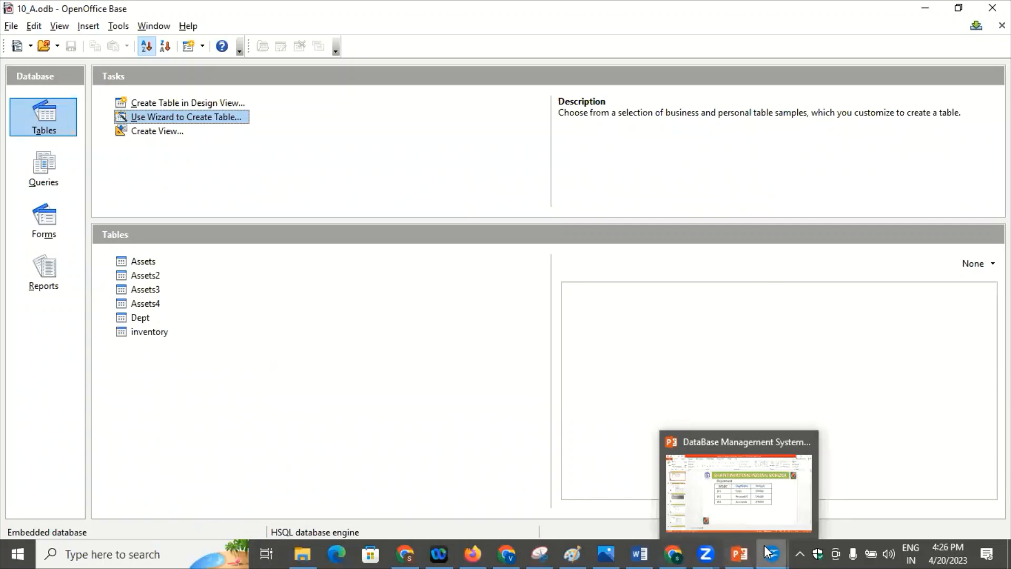
{"action": "mouse_move", "coordinate": [770, 552]}
{"action": "left_click", "coordinate": [839, 482]}
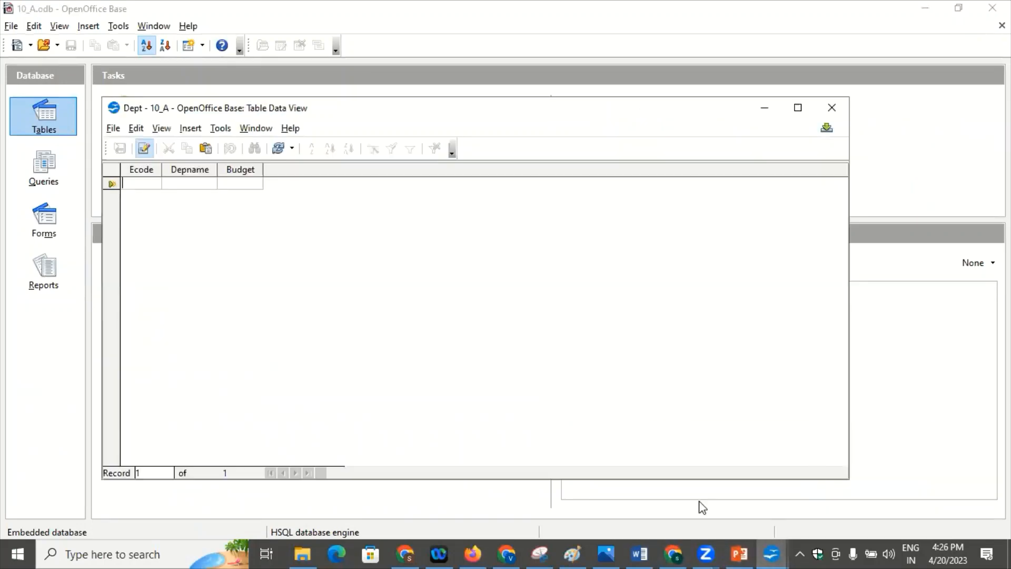
{"action": "left_click", "coordinate": [742, 552]}
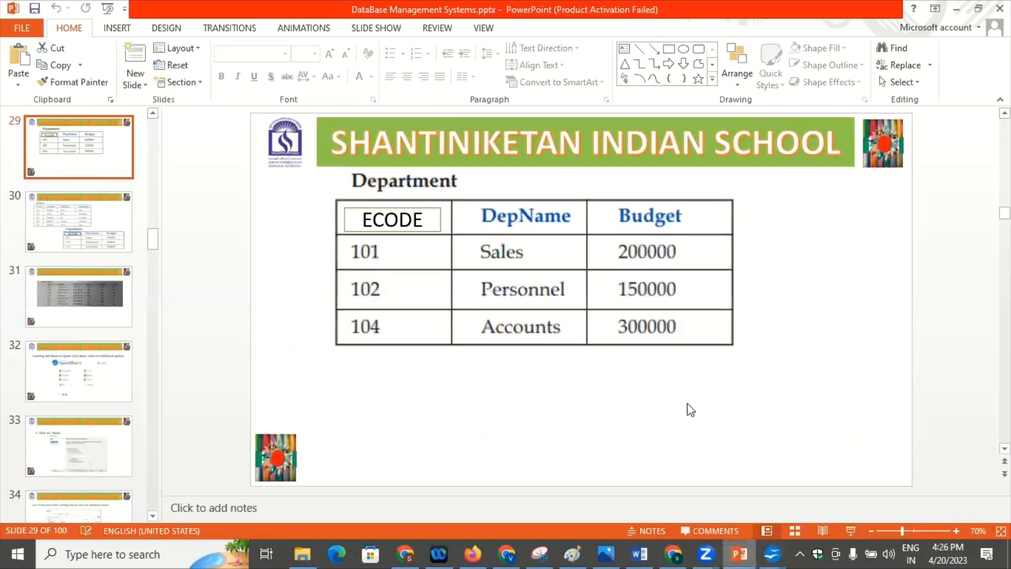
{"action": "key", "text": "alt+Tab"}
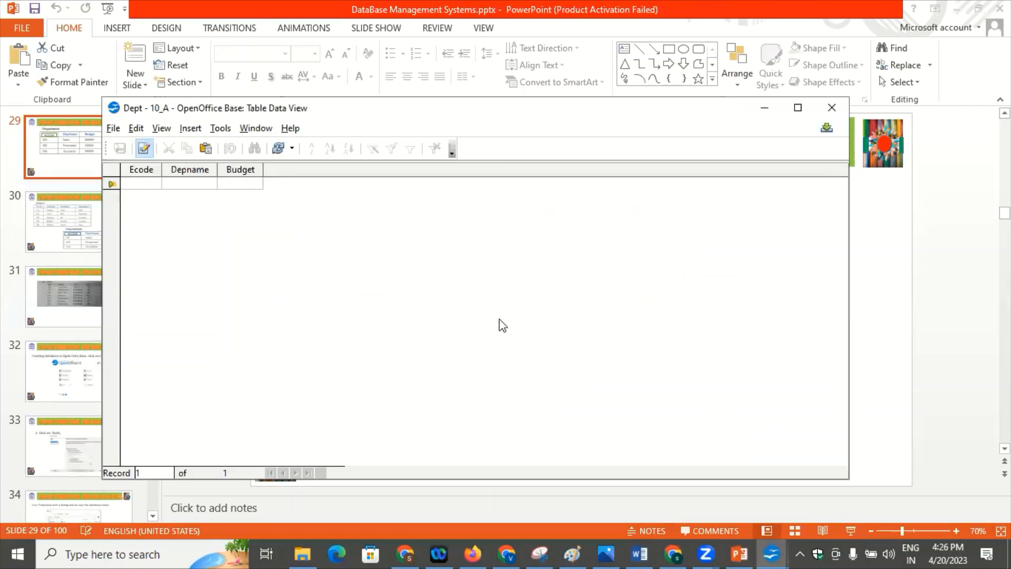
- Enter the first Dept record from the slide: Ecode 101, Depname Sales, Budget 200000
{"action": "type", "text": "101"}
{"action": "key", "text": "Tab"}
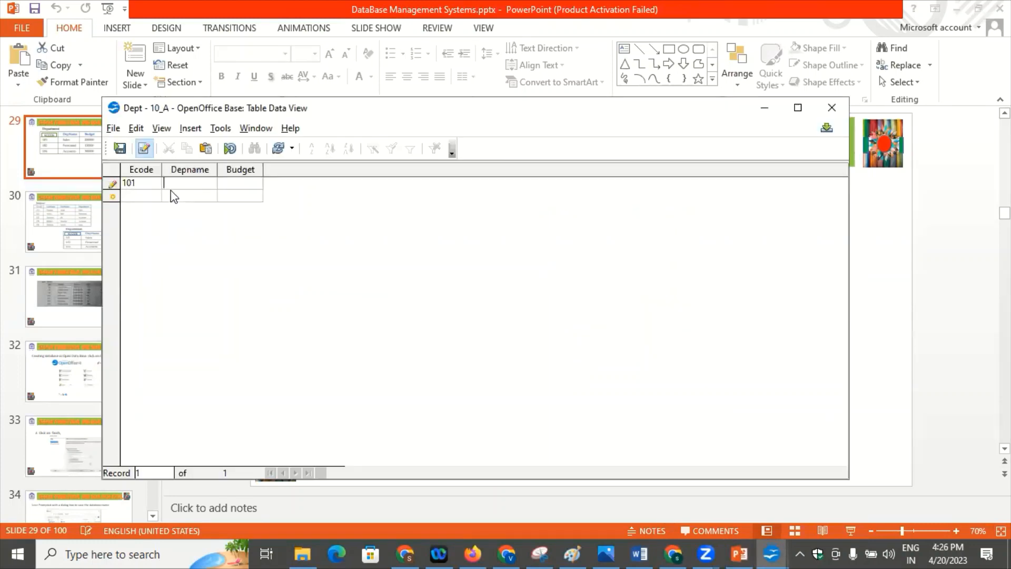
{"action": "key", "text": "alt+Tab"}
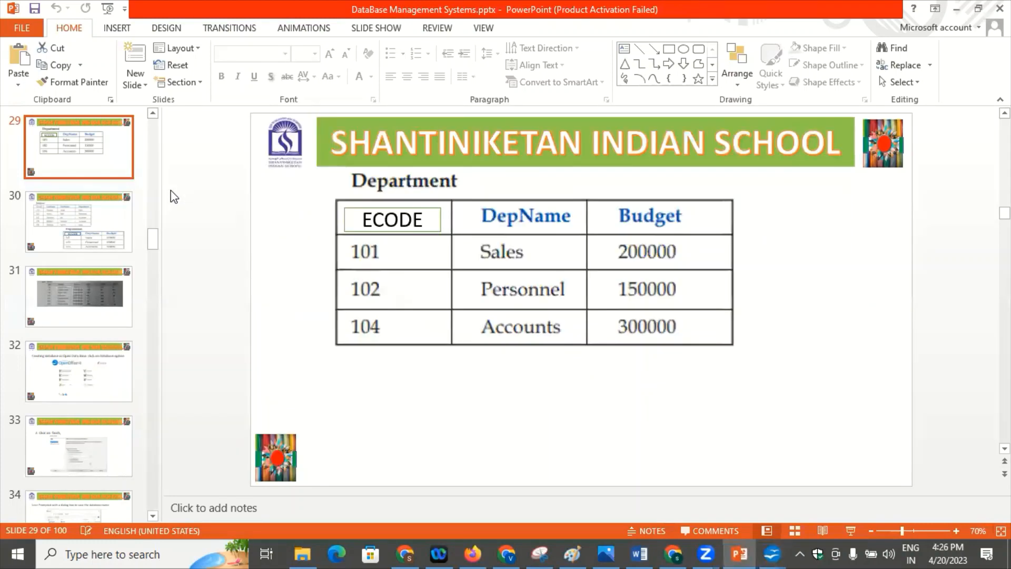
{"action": "key", "text": "alt+Tab"}
{"action": "type", "text": "Sales"}
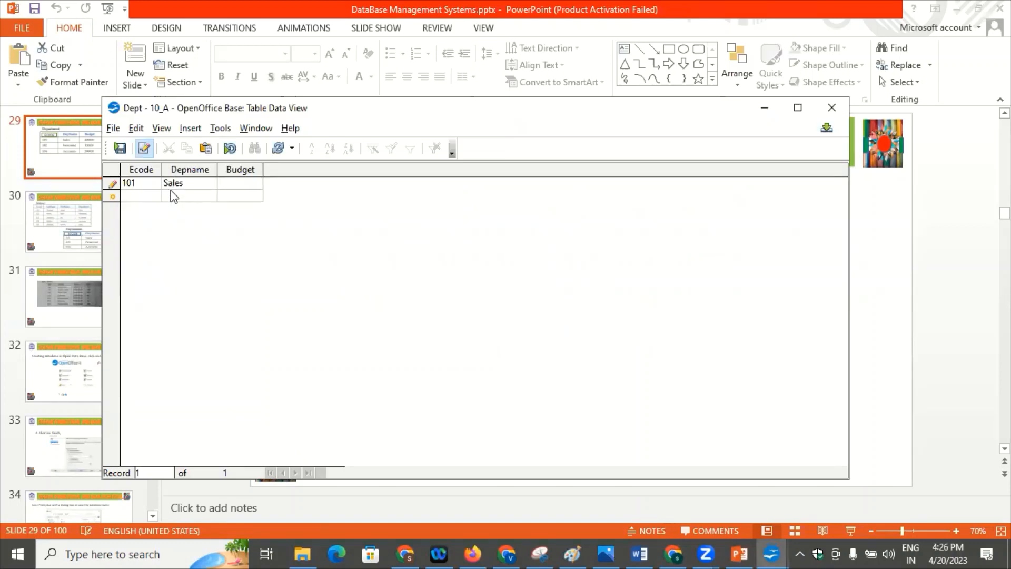
{"action": "key", "text": "alt+Tab"}
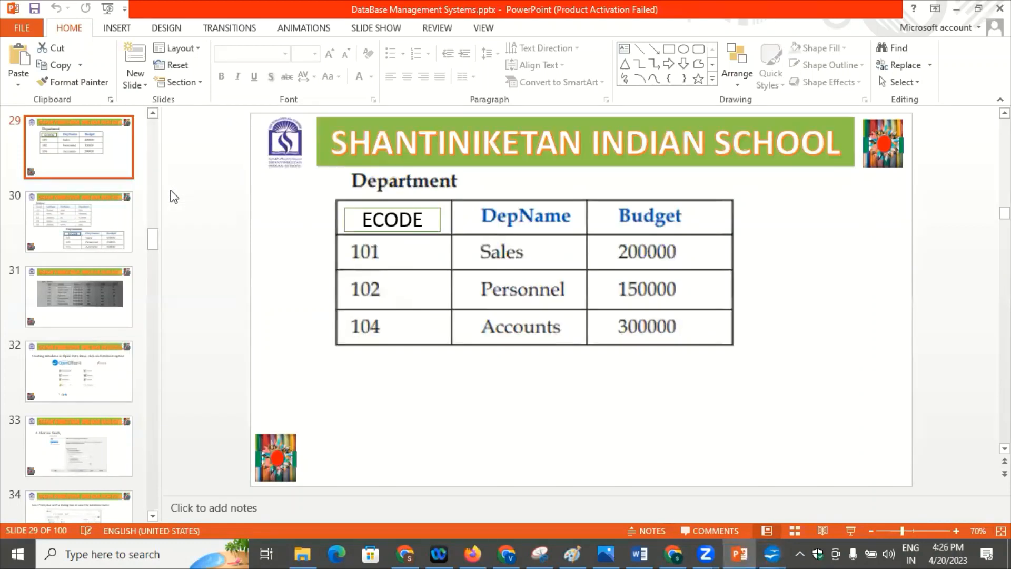
{"action": "key", "text": "alt+Tab"}
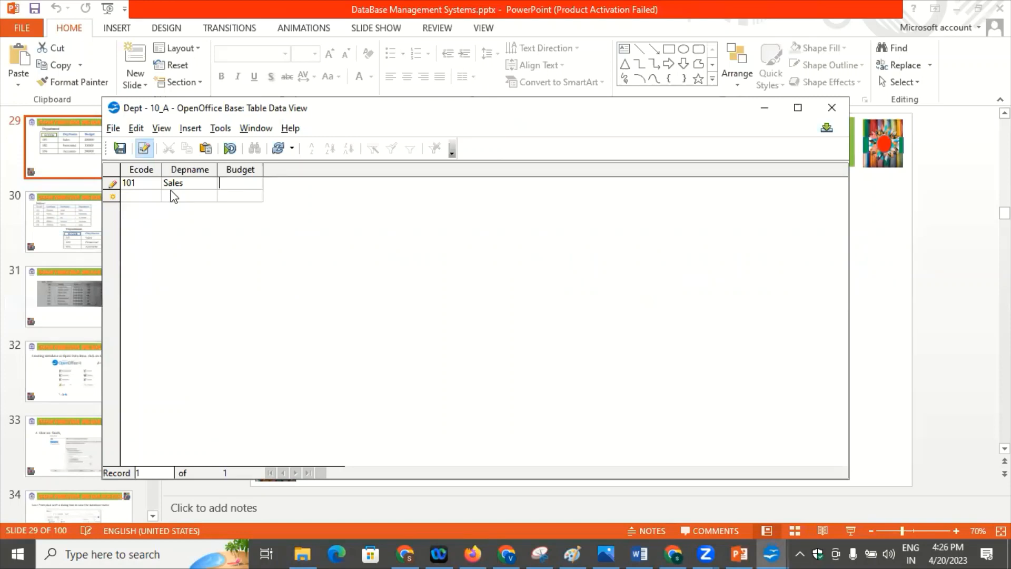
{"action": "key", "text": "Tab"}
{"action": "type", "text": "200000"}
{"action": "key", "text": "Tab"}
- Start the second record with Ecode 102 and Depname Personannel, consulting the Department table on the slide
{"action": "type", "text": "102"}
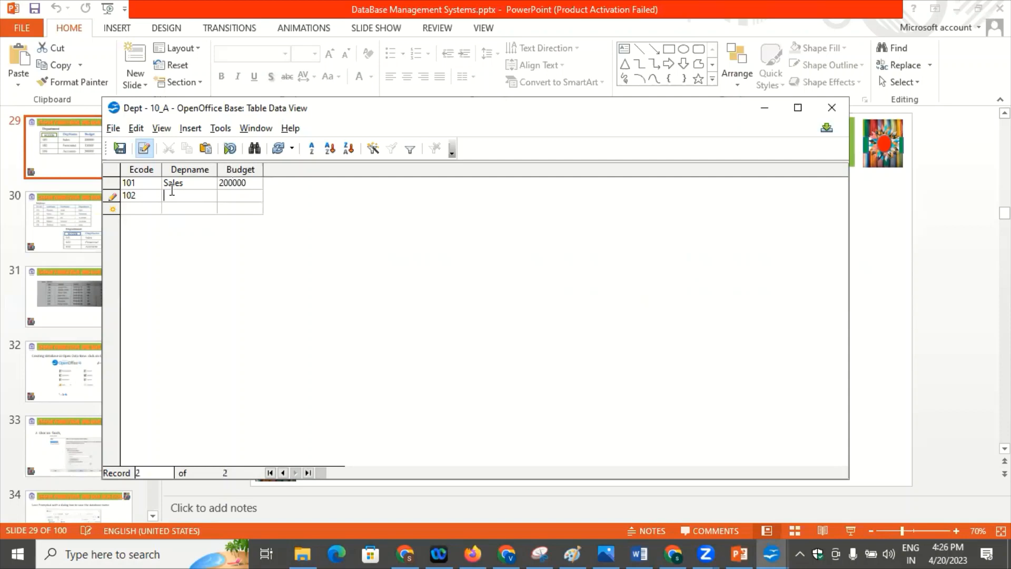
{"action": "key", "text": "alt+Tab"}
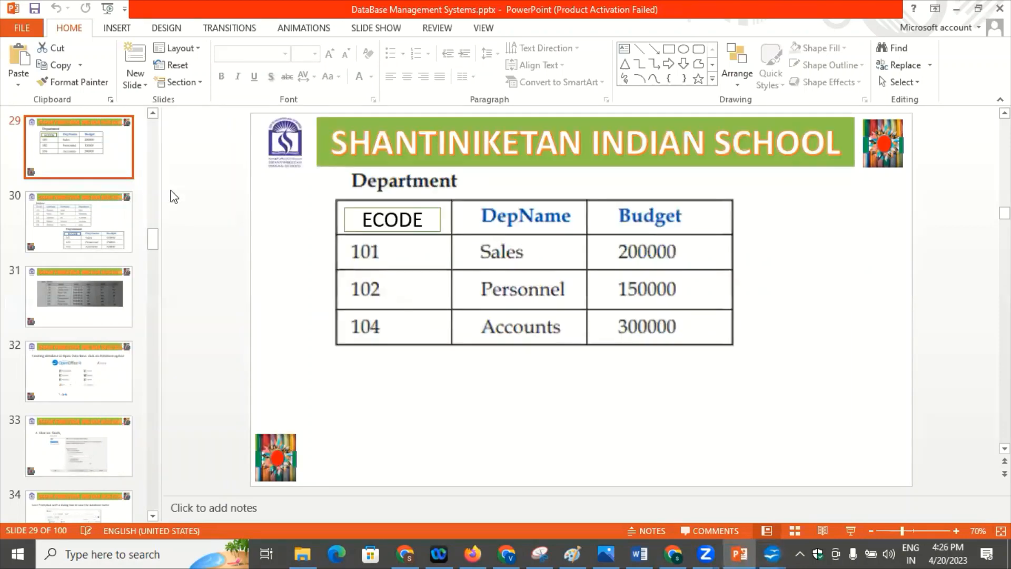
{"action": "key", "text": "alt+Tab"}
{"action": "key", "text": "Tab"}
{"action": "type", "text": "Pe"}
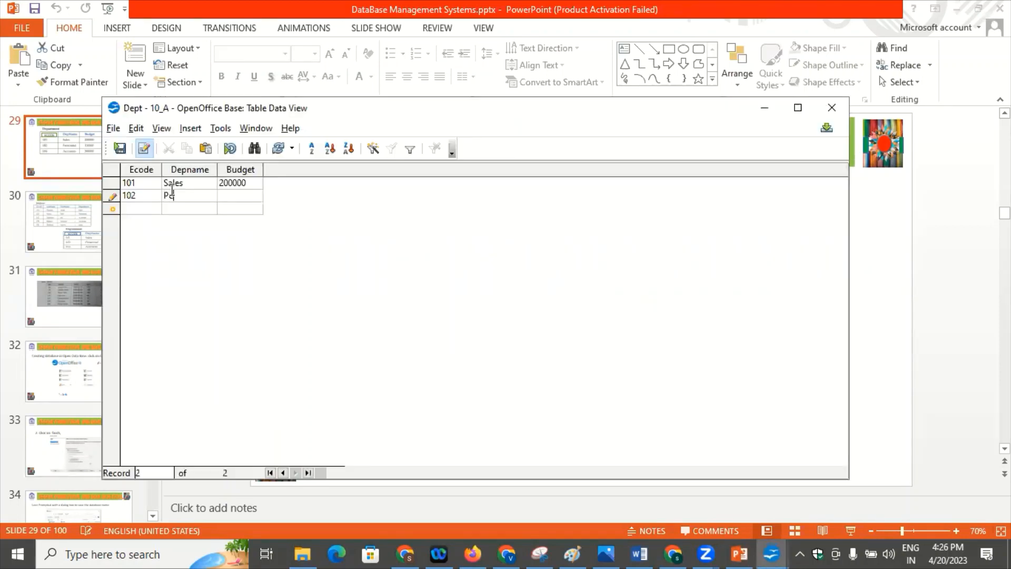
{"action": "type", "text": "rsona"}
{"action": "key", "text": "alt+Tab"}
{"action": "key", "text": "alt+Tab"}
{"action": "type", "text": "nnel"}
{"action": "key", "text": "Tab"}
{"action": "key", "text": "alt+Tab"}
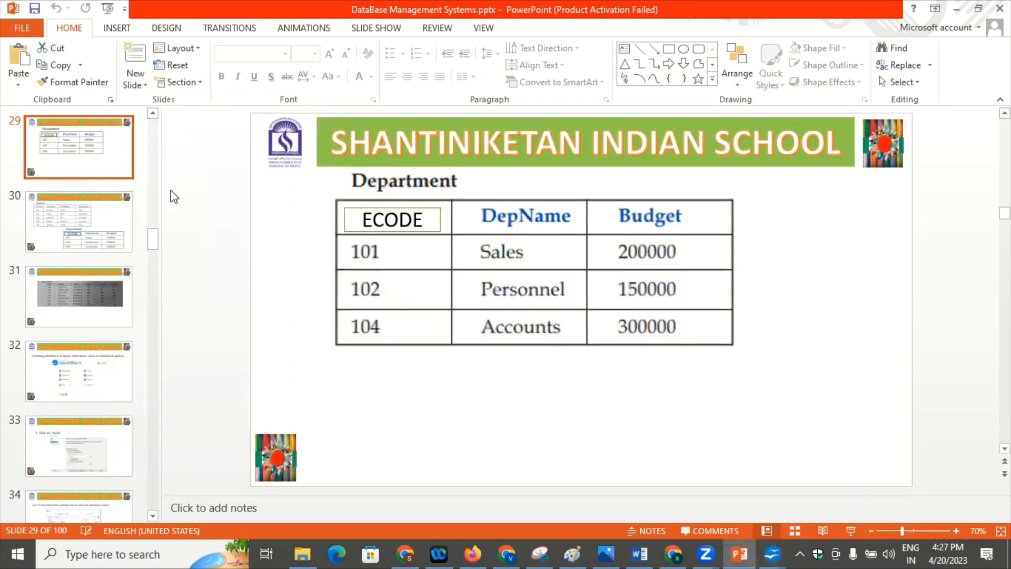
{"action": "key", "text": "alt+Tab"}
{"action": "key", "text": "alt+Tab"}
{"action": "key", "text": "alt+Tab"}
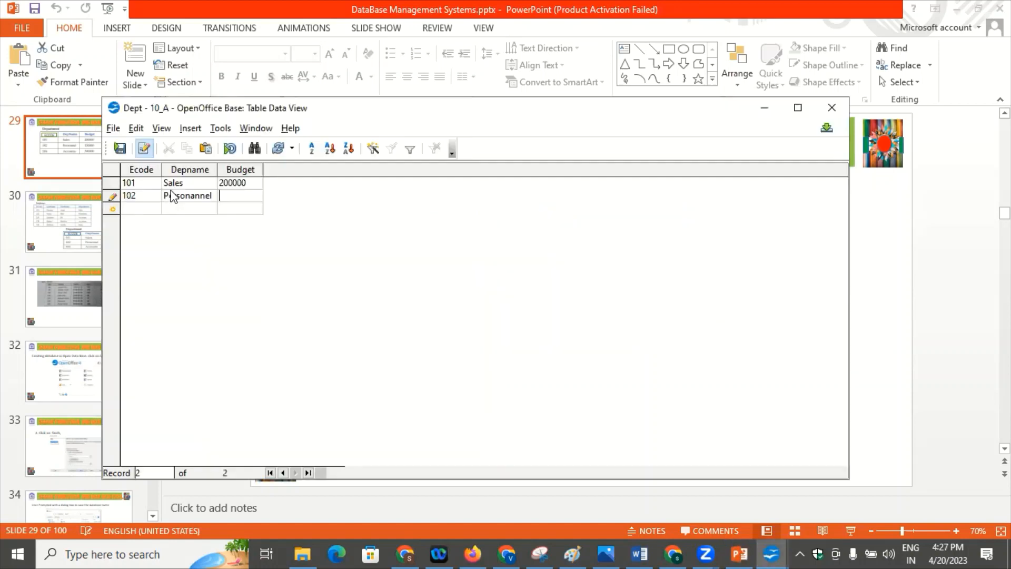
- Set the second record's Budget to 150000 and complete the record
{"action": "type", "text": "1,"}
{"action": "type", "text": "5000"}
{"action": "key", "text": "BackSpace"}
{"action": "key", "text": "BackSpace"}
{"action": "key", "text": "BackSpace"}
{"action": "key", "text": "BackSpace"}
{"action": "key", "text": "BackSpace"}
{"action": "type", "text": "50000"}
{"action": "key", "text": "Return"}
- Start a third record and, after checking the slide, correct its Ecode to 104
{"action": "type", "text": "103"}
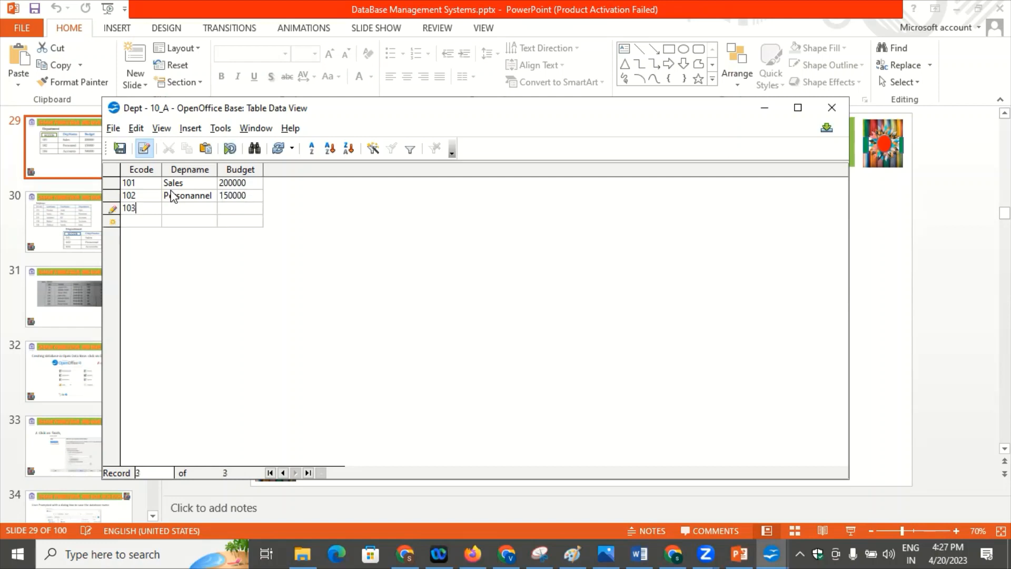
{"action": "key", "text": "Return"}
{"action": "key", "text": "alt+Tab"}
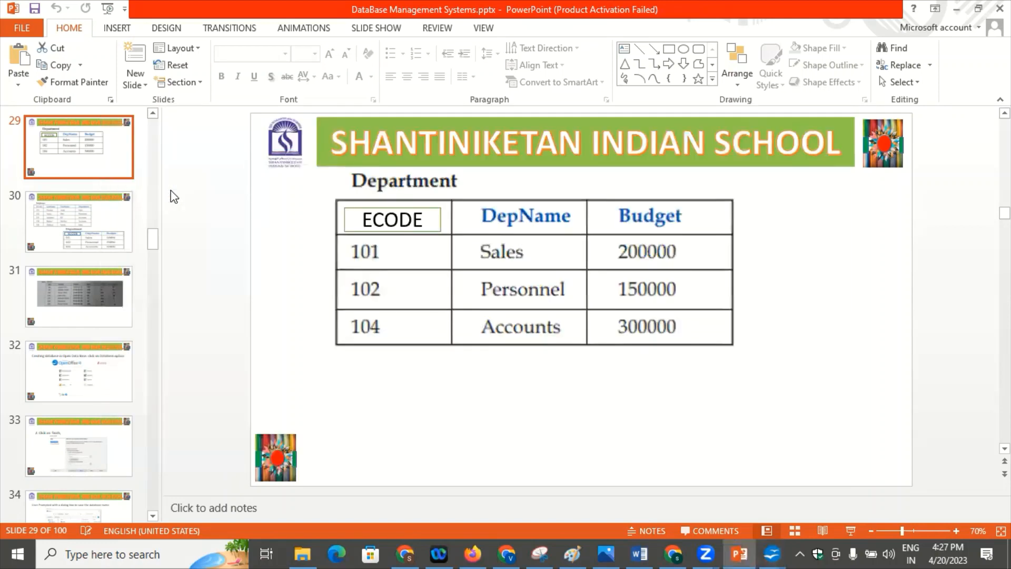
{"action": "key", "text": "alt+Tab"}
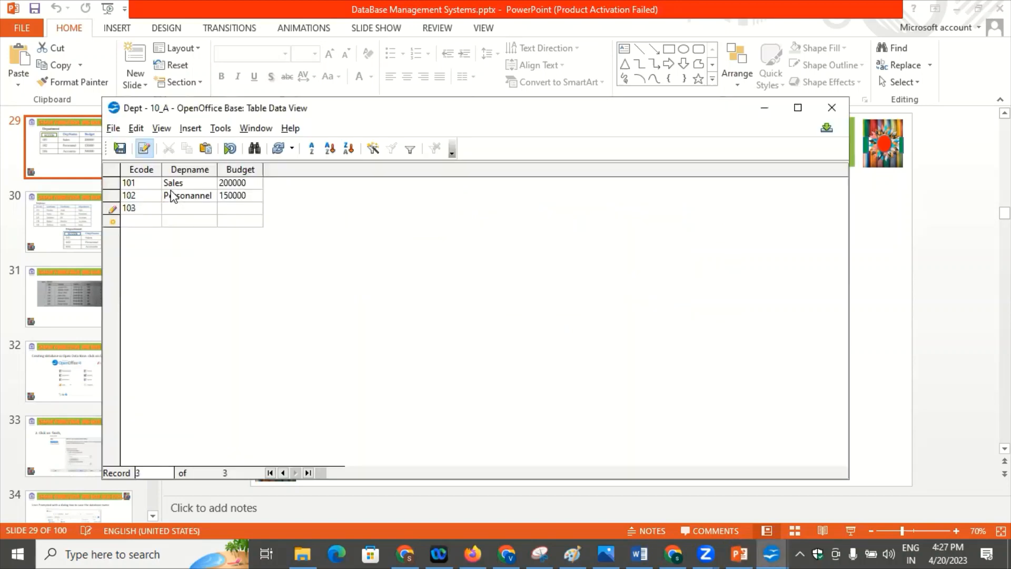
{"action": "left_click", "coordinate": [149, 209]}
{"action": "key", "text": "BackSpace"}
{"action": "type", "text": "4"}
{"action": "key", "text": "Return"}
- Correct the second record's Depname to Personnel, matching the spelling on the slide
{"action": "key", "text": "alt+Tab"}
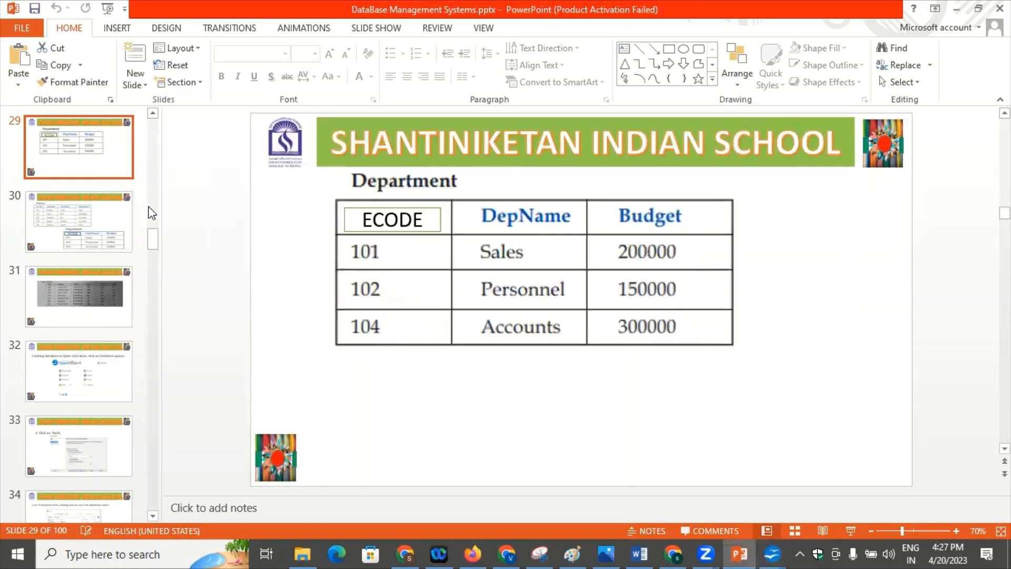
{"action": "key", "text": "alt+Tab"}
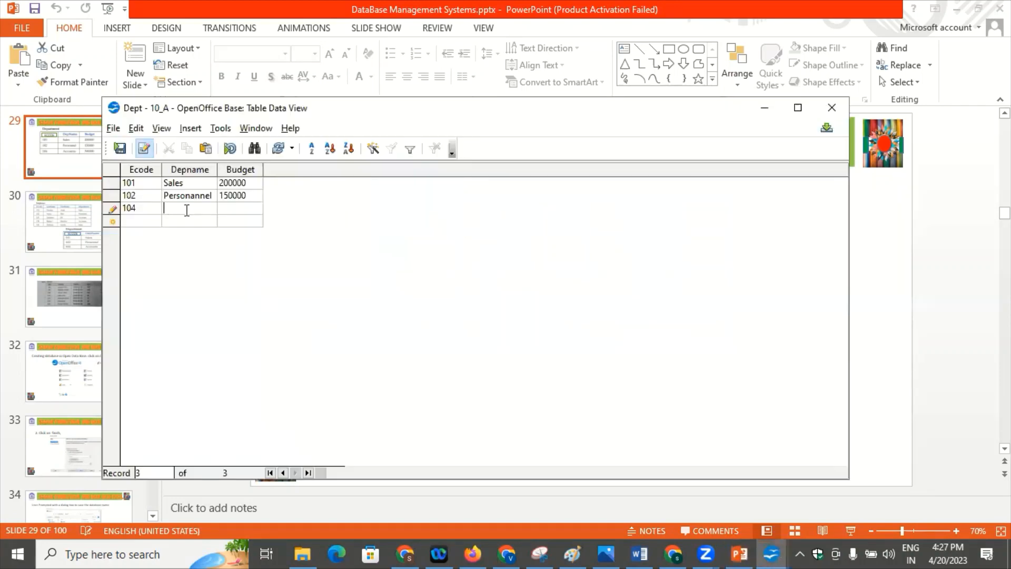
{"action": "double_click", "coordinate": [201, 195]}
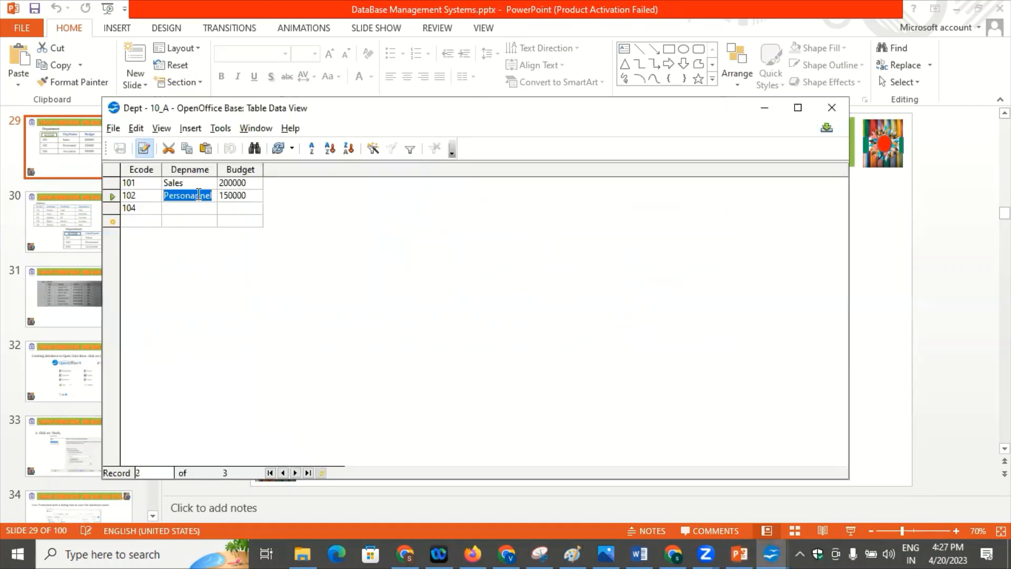
{"action": "left_click", "coordinate": [197, 196]}
{"action": "key", "text": "BackSpace"}
{"action": "key", "text": "BackSpace"}
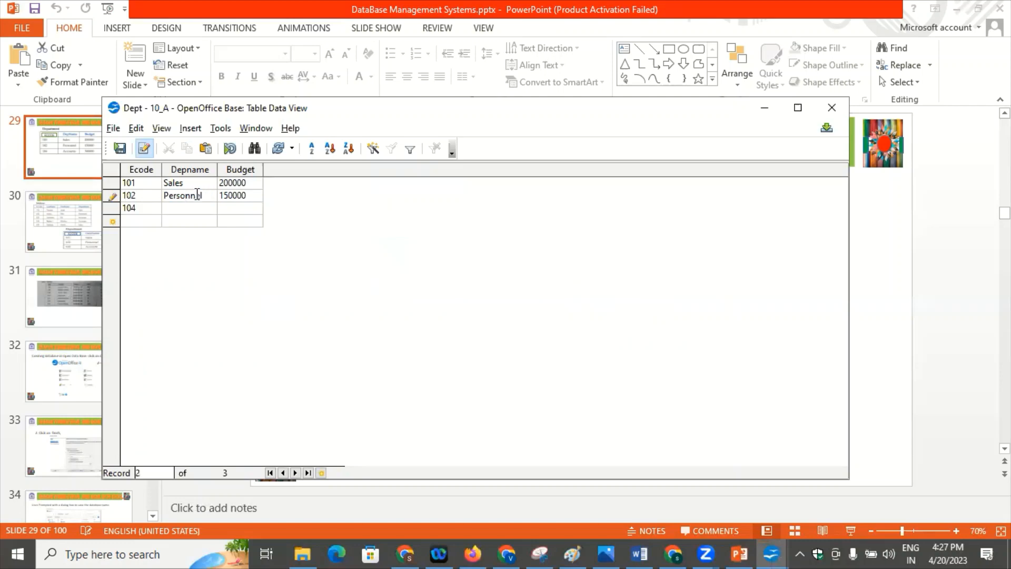
- Set the third record's Depname to Accounts, consulting the Department table on the slide
{"action": "left_click", "coordinate": [177, 209]}
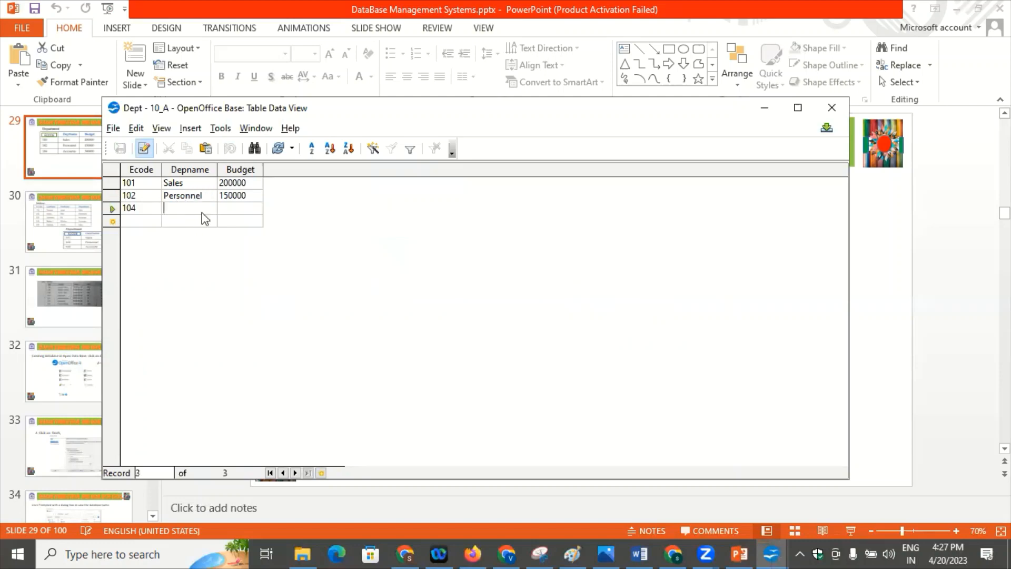
{"action": "key", "text": "alt+Tab"}
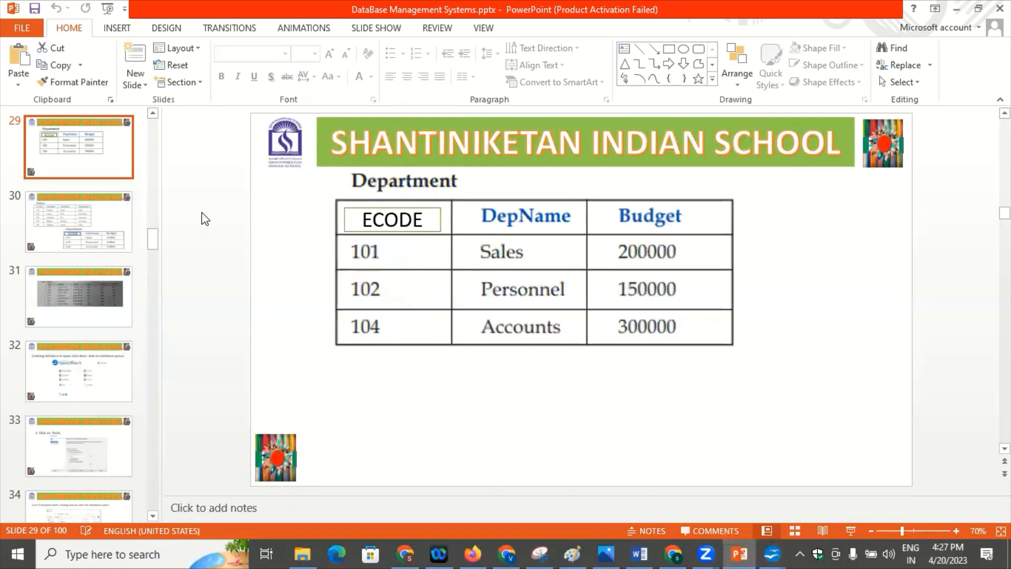
{"action": "key", "text": "alt+Tab"}
{"action": "type", "text": "AC"}
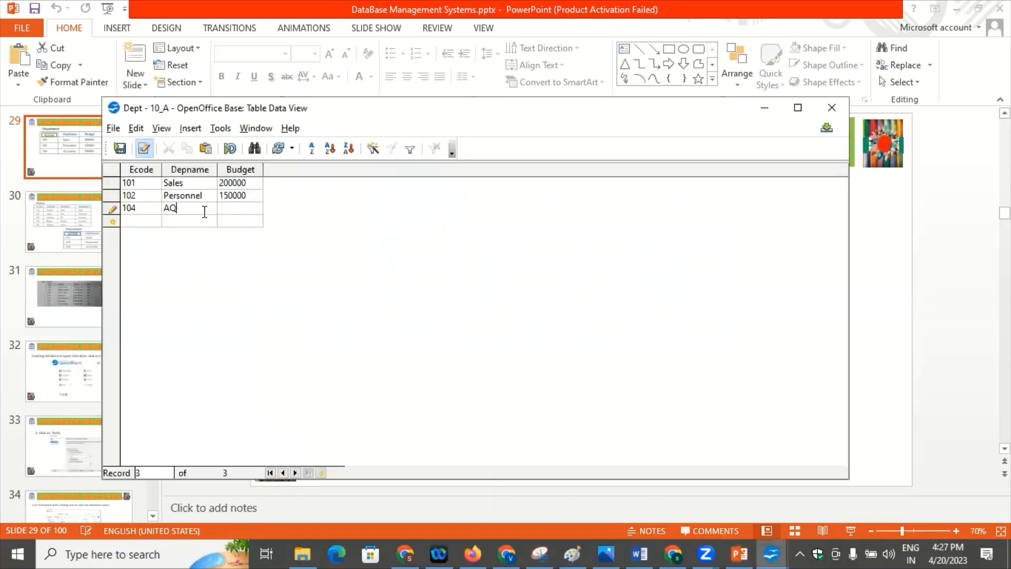
{"action": "key", "text": "BackSpace"}
{"action": "type", "text": "ccounts"}
- Set the third record's Budget to 300000, checking it against the slide, and save the record
{"action": "left_click", "coordinate": [237, 213]}
{"action": "key", "text": "alt+Tab"}
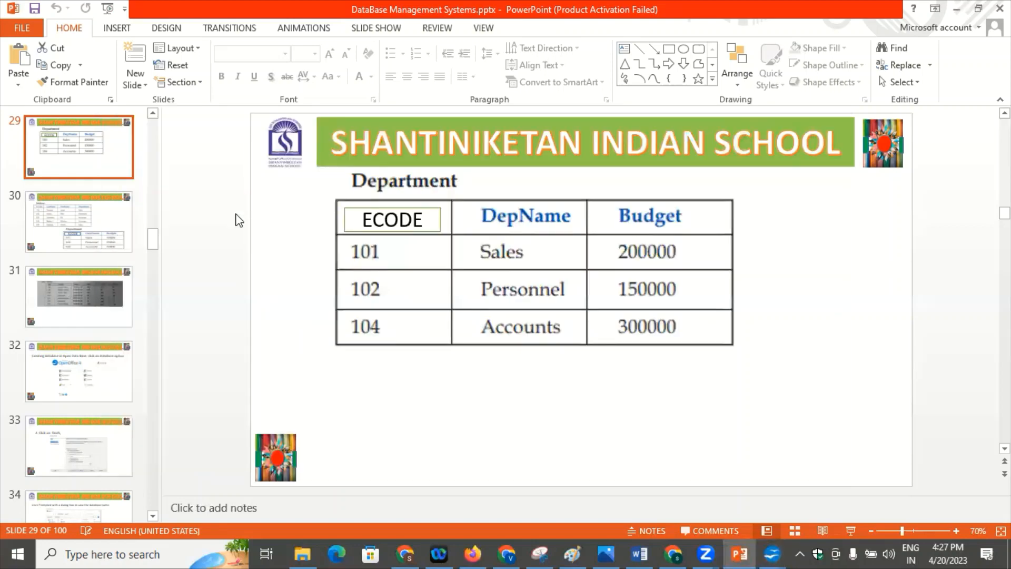
{"action": "key", "text": "alt+Tab"}
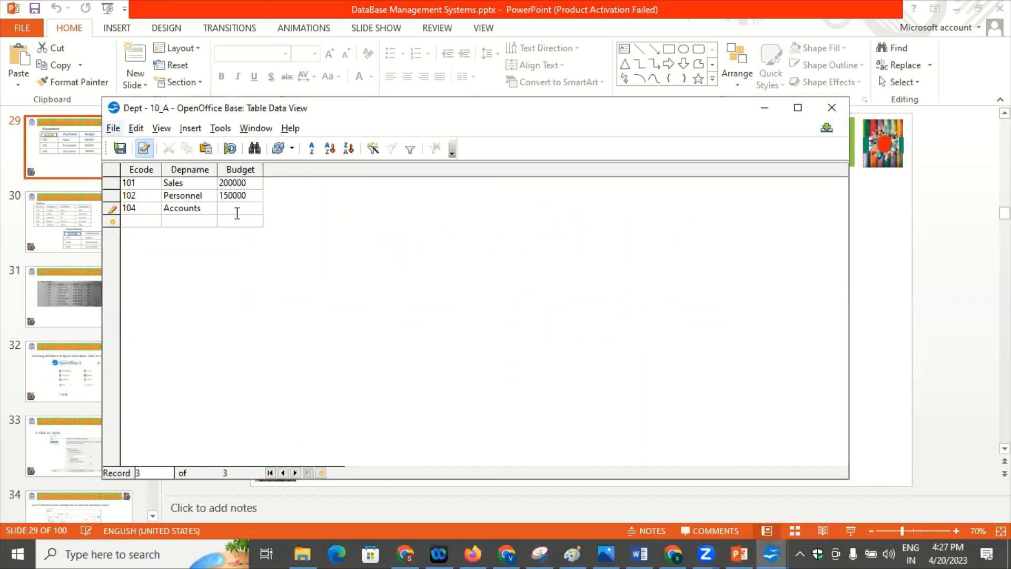
{"action": "key", "text": "Up"}
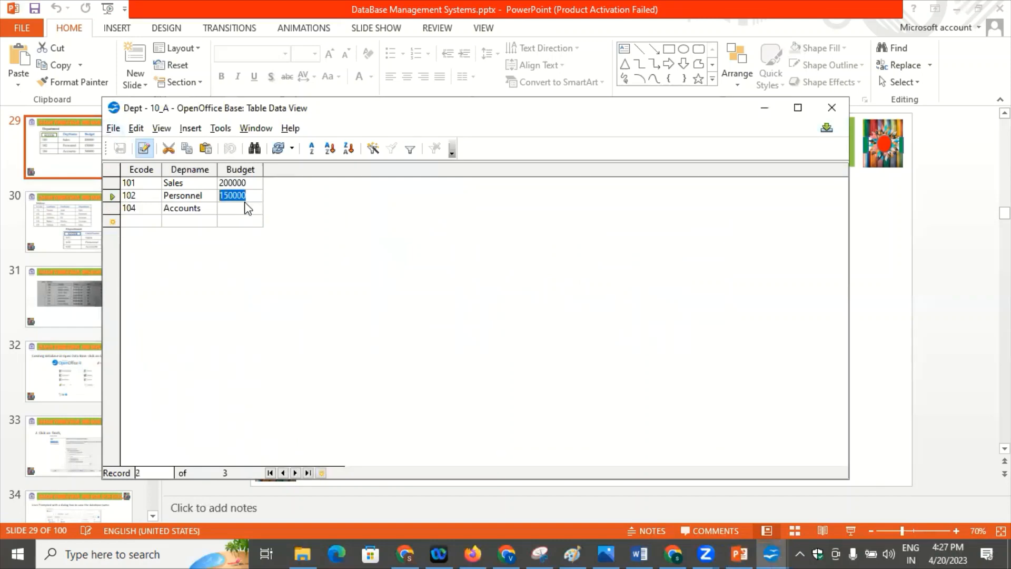
{"action": "left_click", "coordinate": [244, 208]}
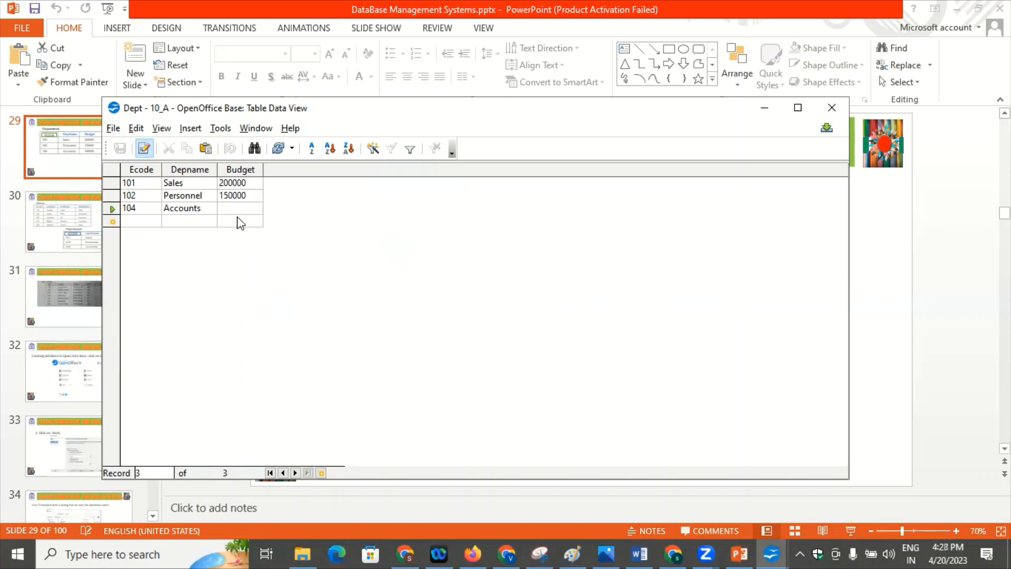
{"action": "type", "text": "3000000"}
{"action": "key", "text": "alt+Tab"}
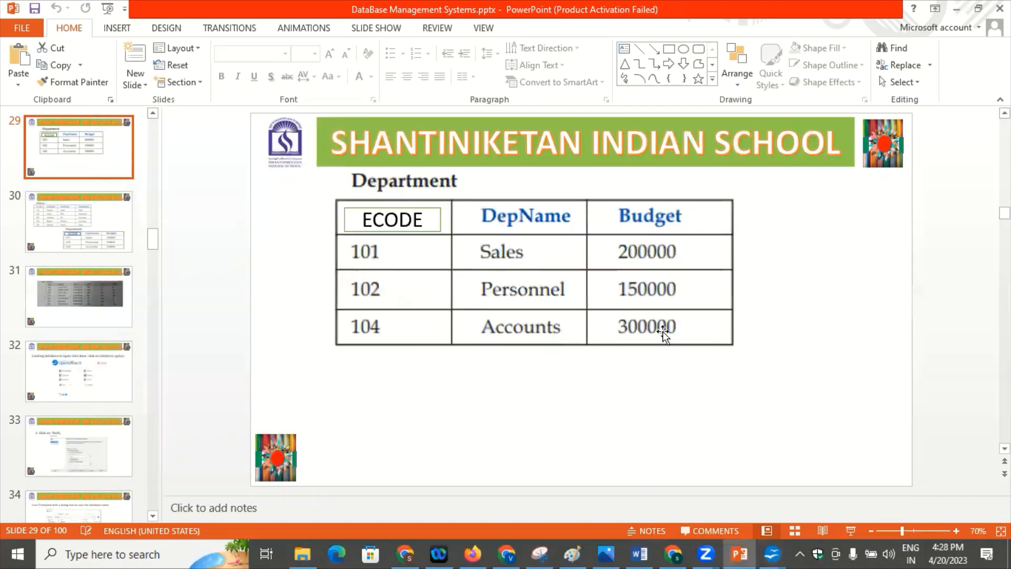
{"action": "key", "text": "alt+Tab"}
{"action": "key", "text": "BackSpace"}
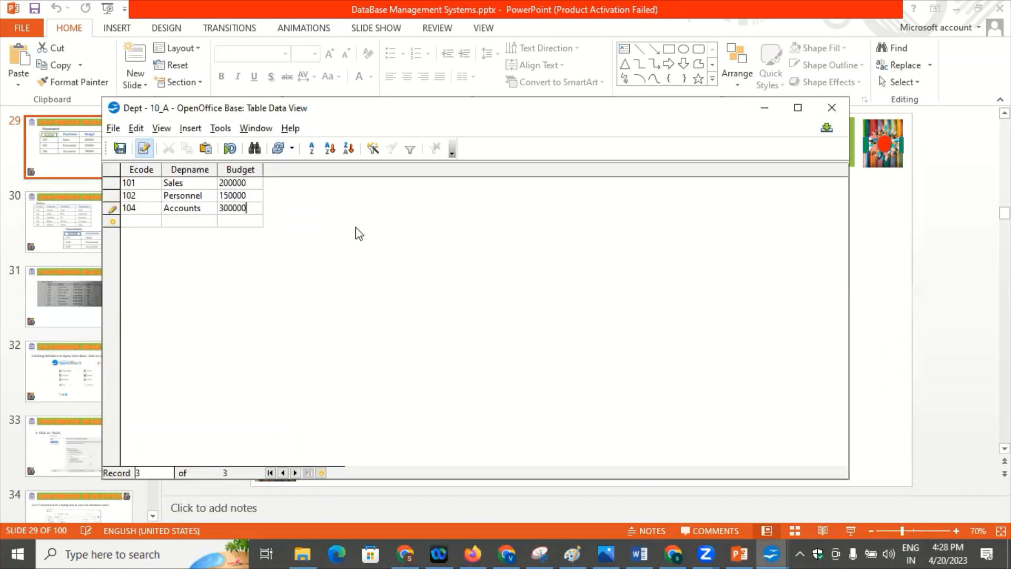
{"action": "left_click", "coordinate": [121, 148]}
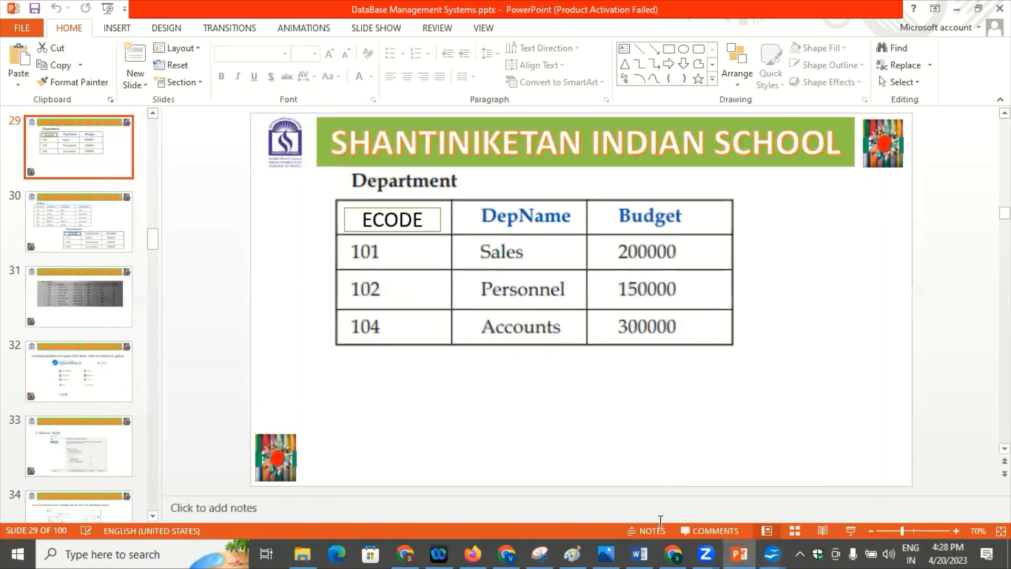
- Return to the Dept table data in OpenOffice Base, close it and bring up the 10_A database window
{"action": "mouse_move", "coordinate": [771, 551]}
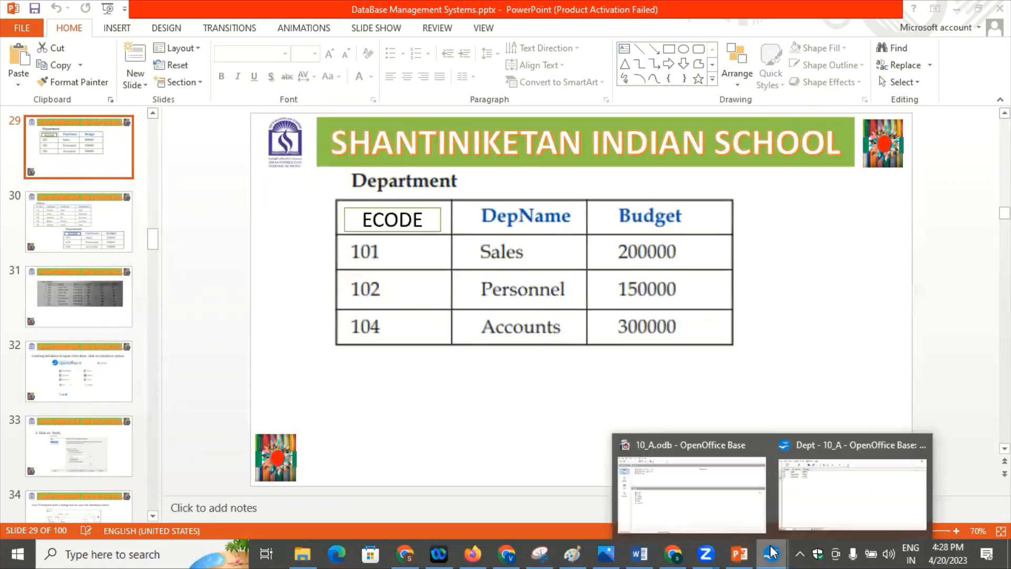
{"action": "left_click", "coordinate": [842, 484]}
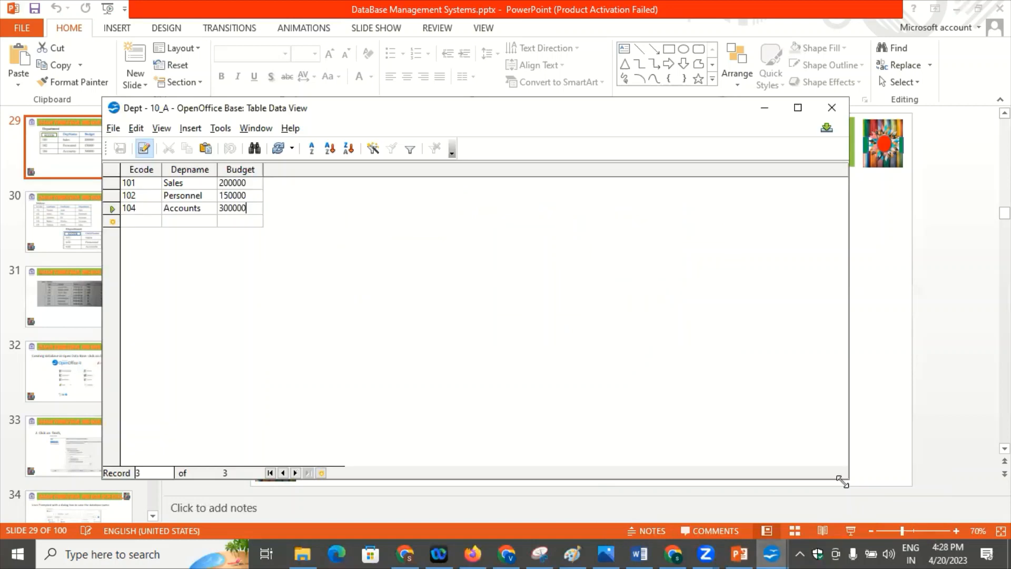
{"action": "left_click", "coordinate": [832, 111]}
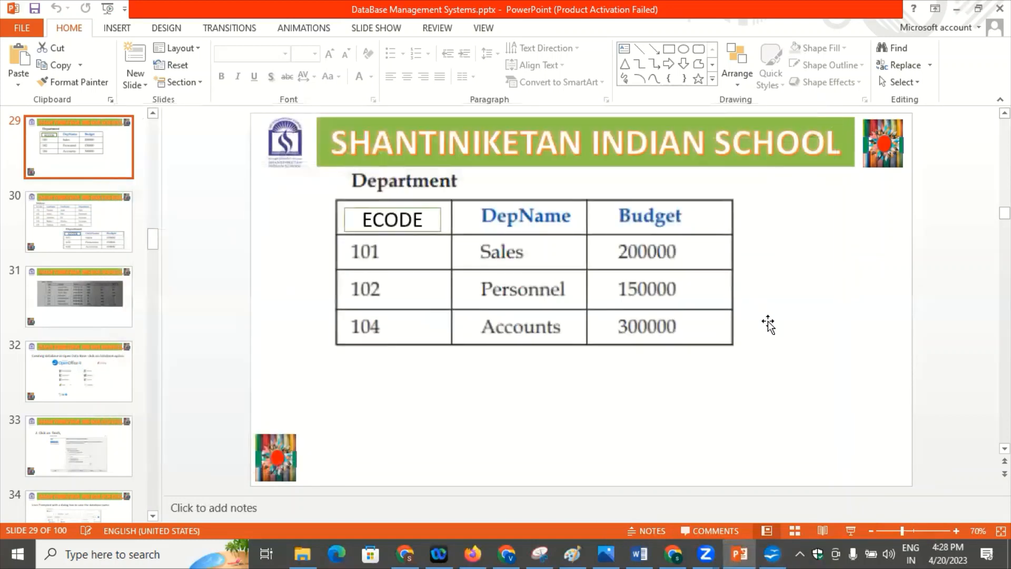
{"action": "left_click", "coordinate": [771, 553]}
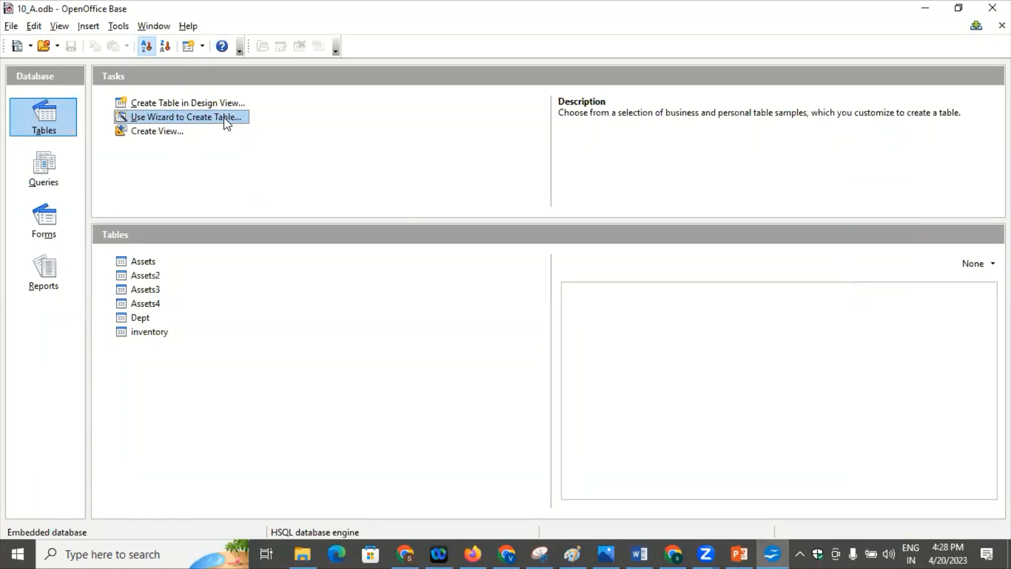
- Launch Word 2013, create a maximized blank document and start its first line with "1)"
{"action": "left_click", "coordinate": [184, 552]}
{"action": "type", "text": "word"}
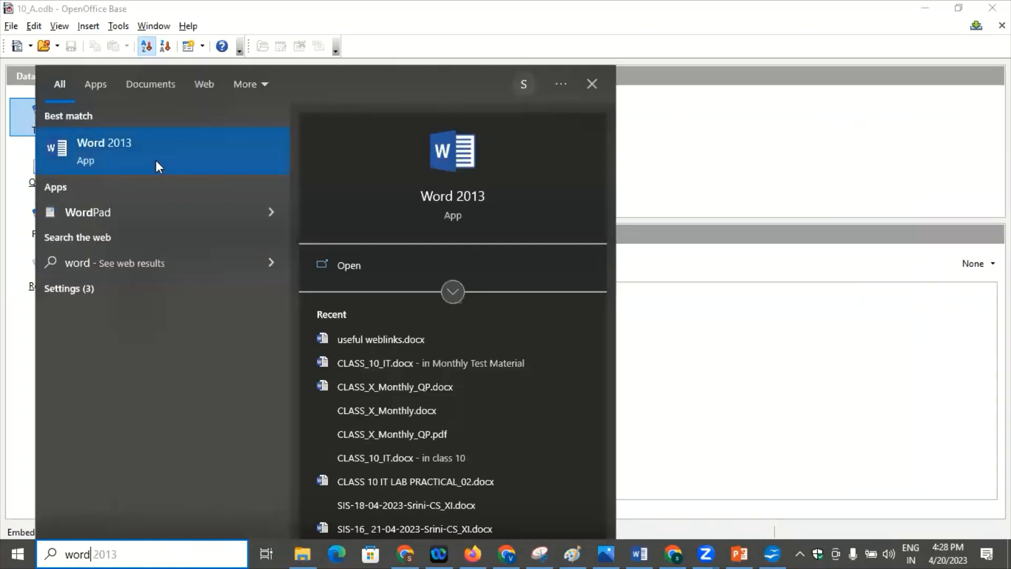
{"action": "left_click", "coordinate": [156, 160]}
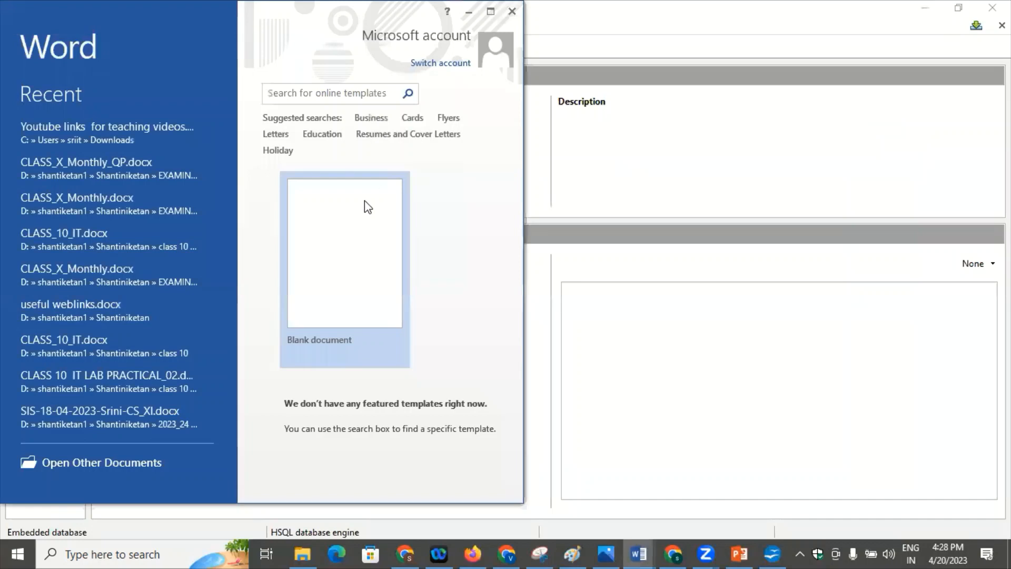
{"action": "left_click", "coordinate": [328, 266]}
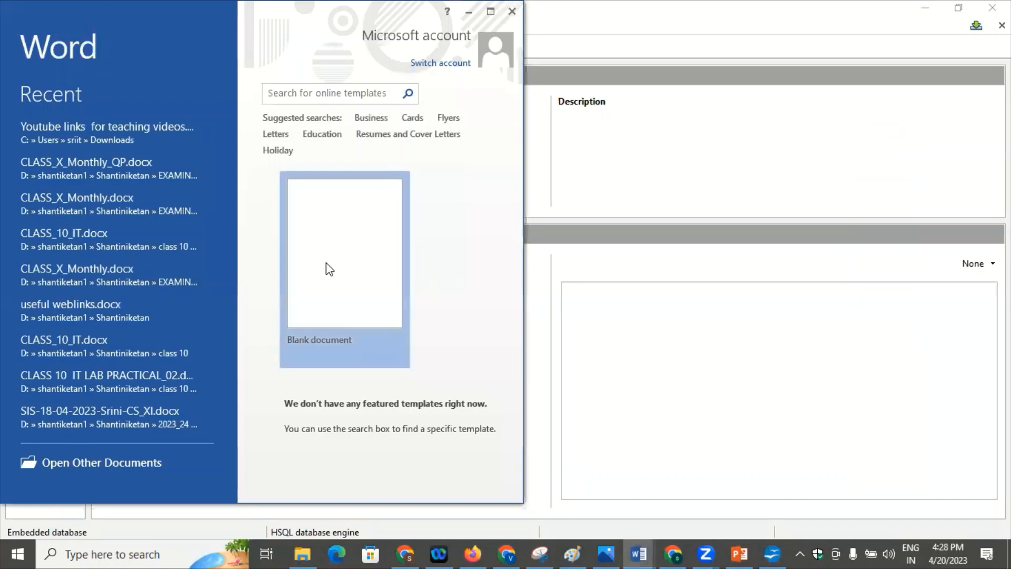
{"action": "left_click", "coordinate": [490, 11]}
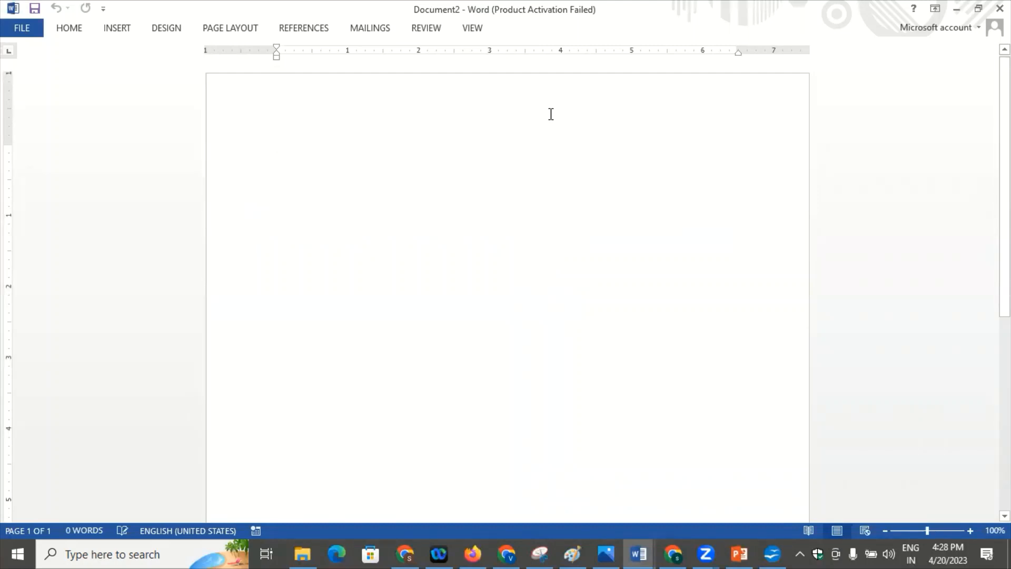
{"action": "type", "text": "1)"}
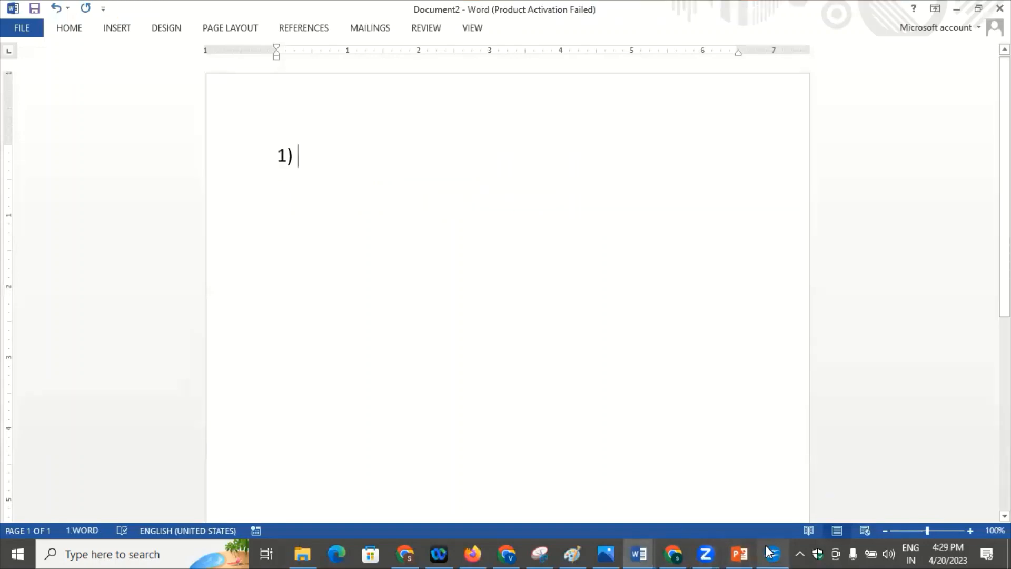
- View the first page of the table creation wizard in the 10_A database, cancel it and return to the new Word document
{"action": "left_click", "coordinate": [772, 552]}
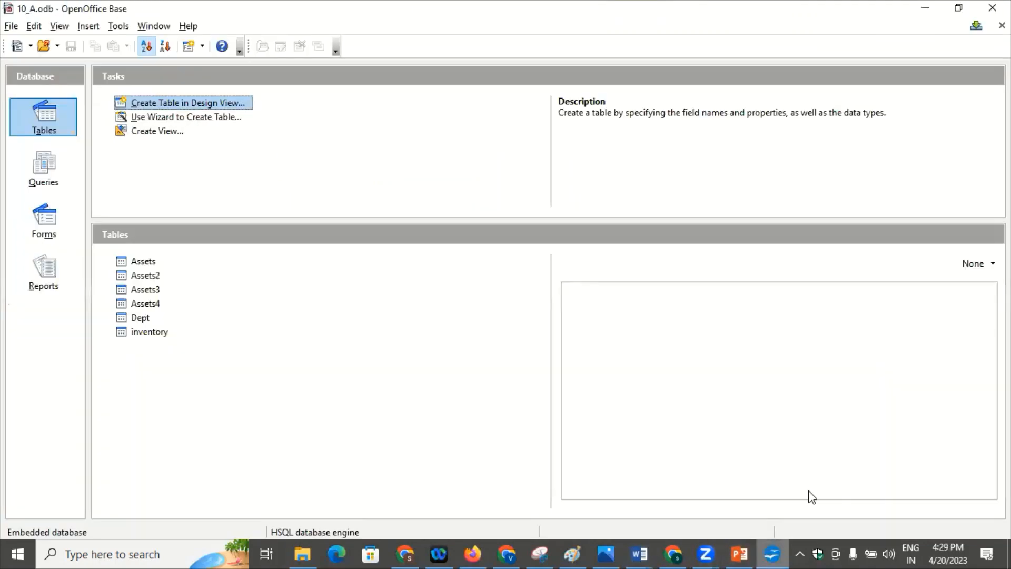
{"action": "left_click", "coordinate": [157, 118]}
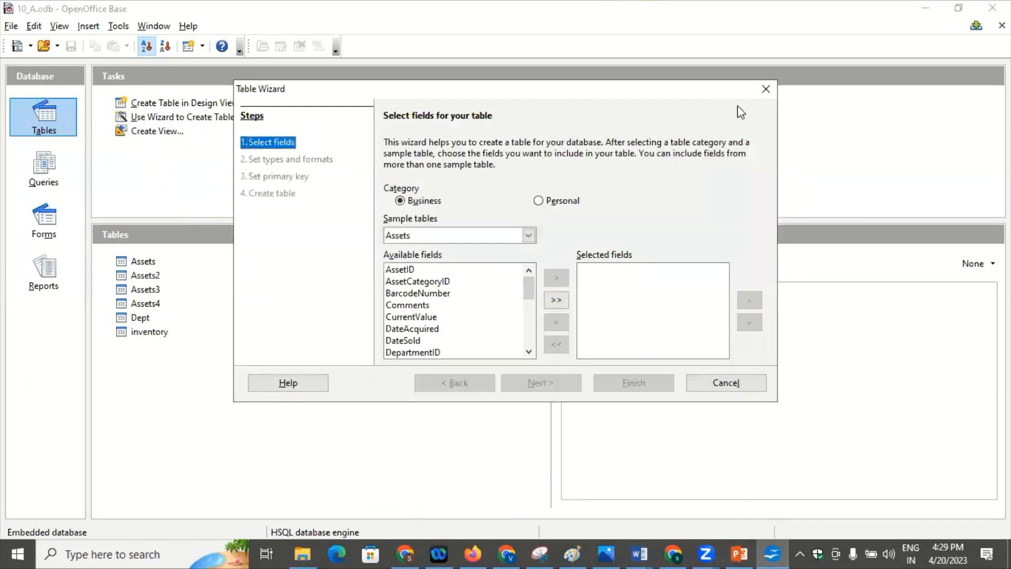
{"action": "left_click", "coordinate": [764, 89]}
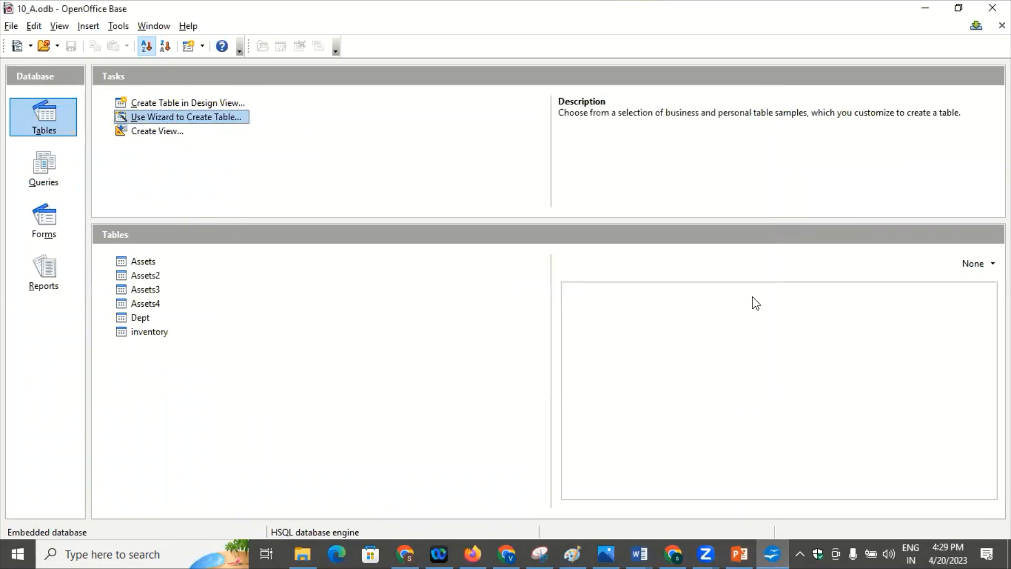
{"action": "mouse_move", "coordinate": [647, 552]}
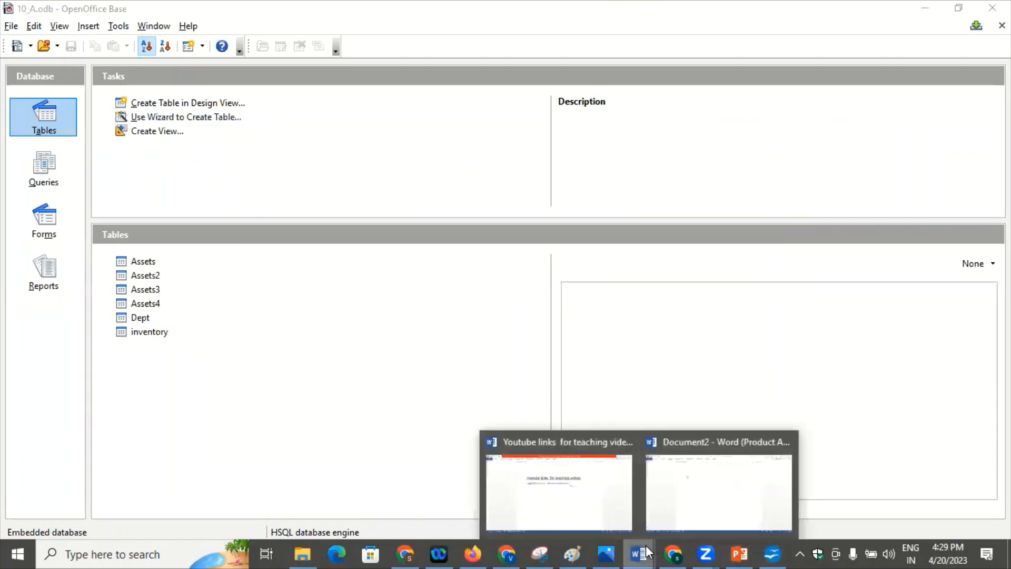
{"action": "left_click", "coordinate": [716, 489]}
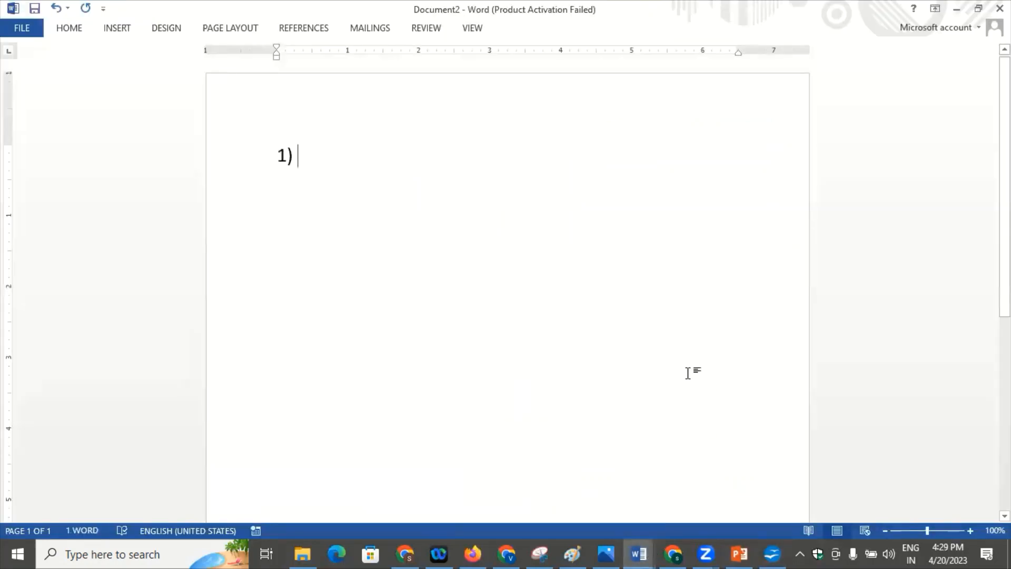
- Complete the first numbered instruction with "click on option “ use wizard to create table" and start a new line
{"action": "type", "text": "clinck"}
{"action": "key", "text": "BackSpace"}
{"action": "key", "text": "BackSpace"}
{"action": "key", "text": "BackSpace"}
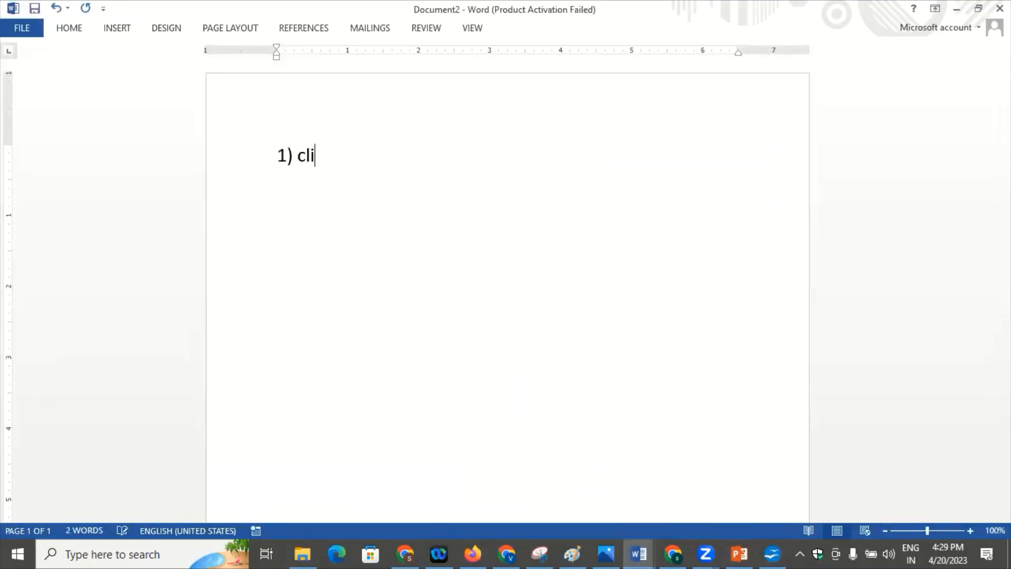
{"action": "type", "text": "ck on option"}
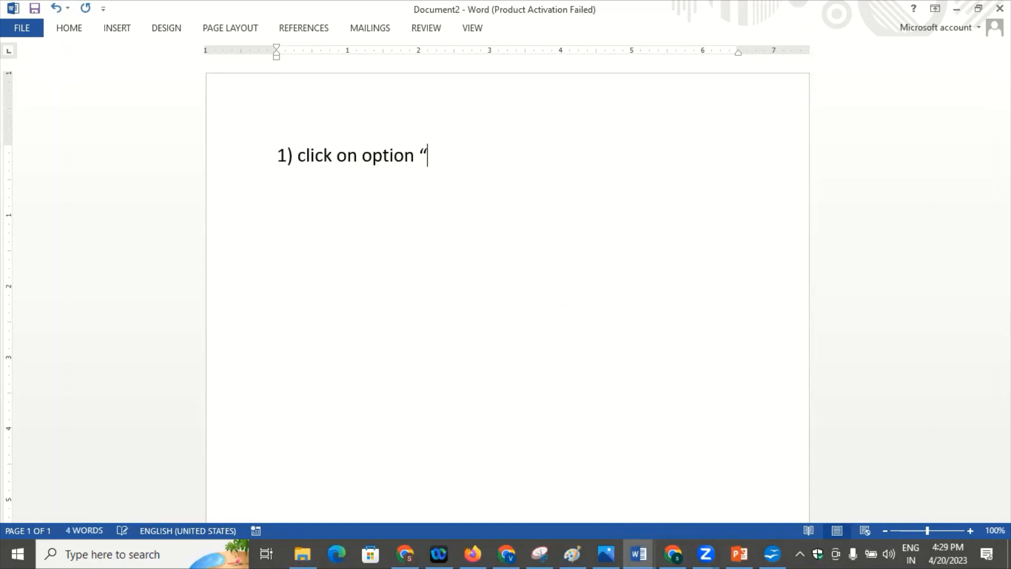
{"action": "type", "text": " “ use wizard to"}
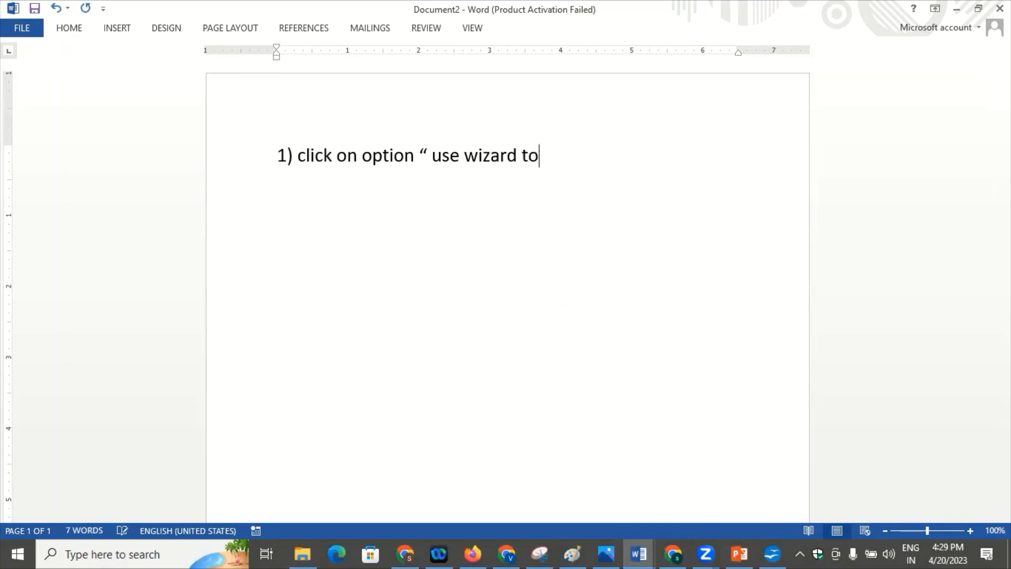
{"action": "type", "text": " create table"}
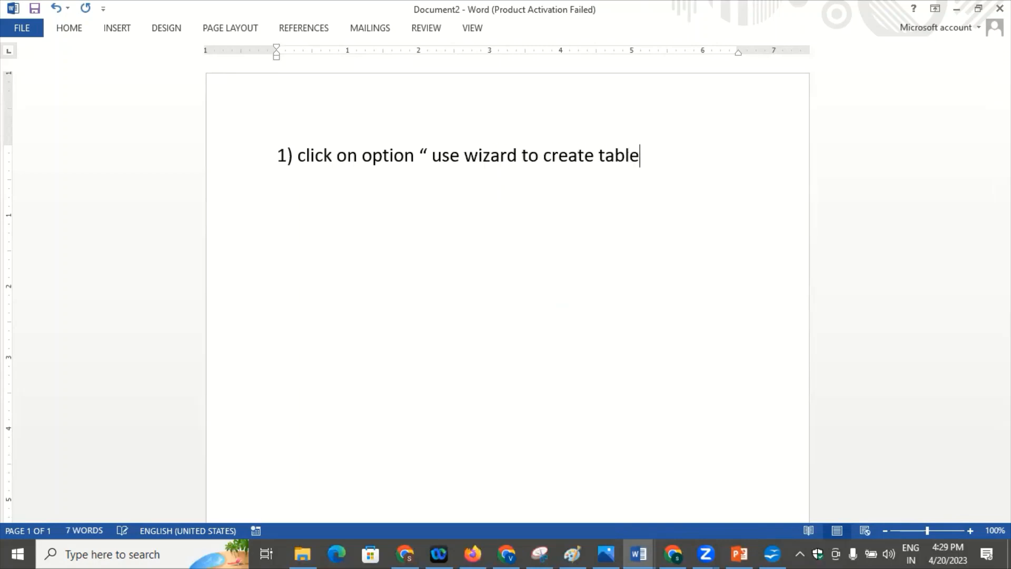
{"action": "key", "text": "Return"}
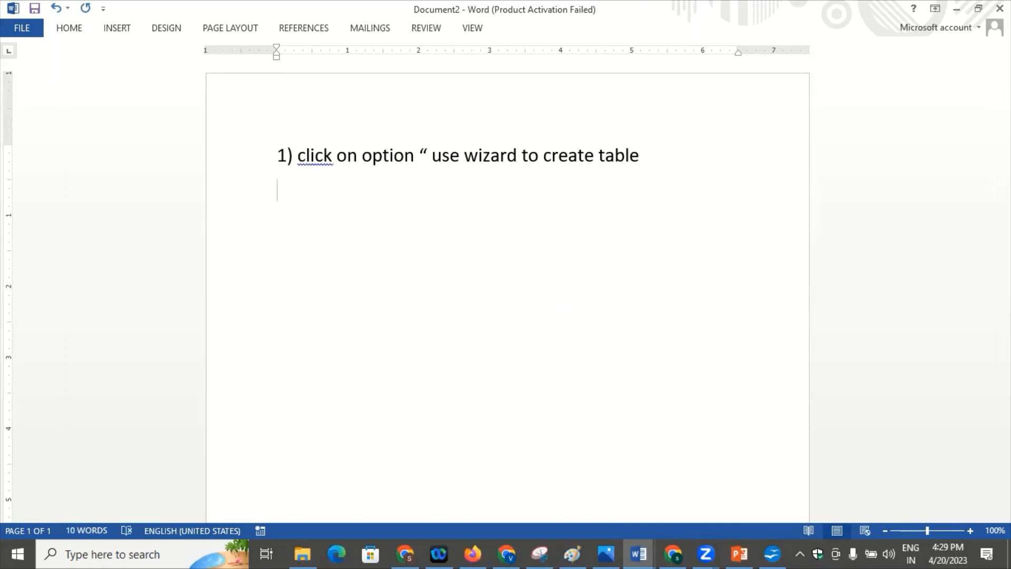
- Apply the suggested capitalization "Click" in the first instruction and place the cursor on a new line below
{"action": "right_click", "coordinate": [323, 158]}
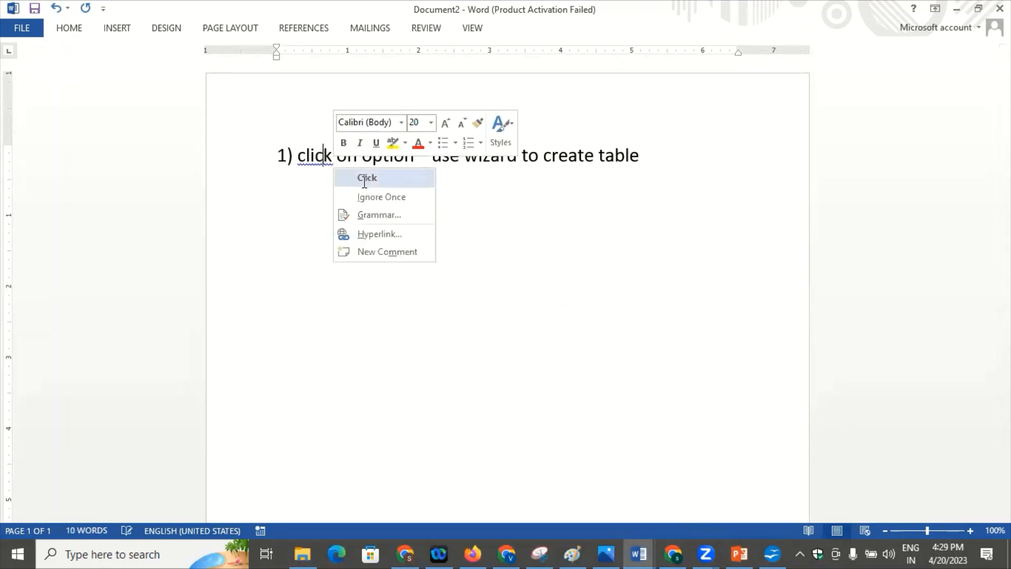
{"action": "left_click", "coordinate": [362, 178]}
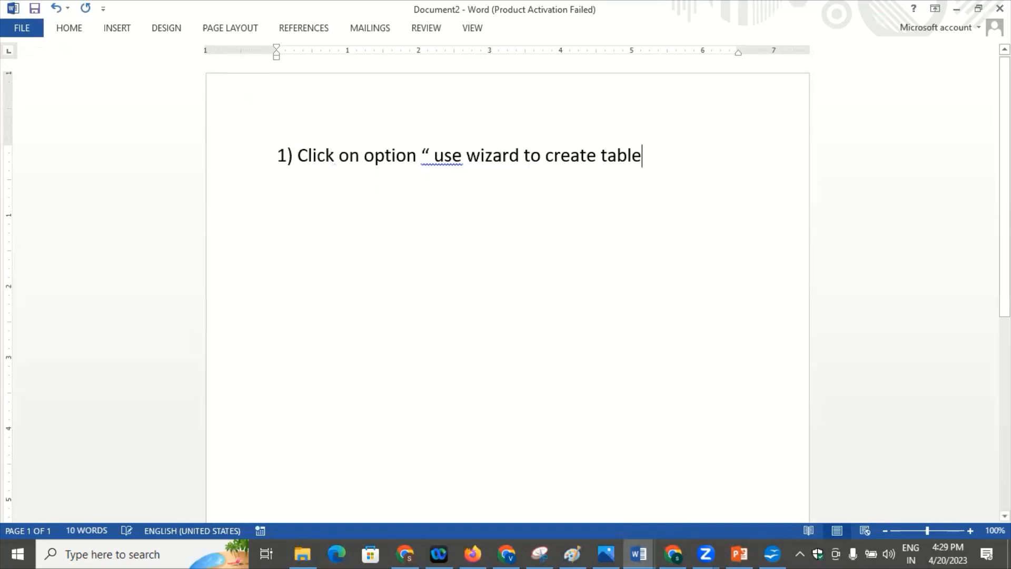
{"action": "key", "text": "Return"}
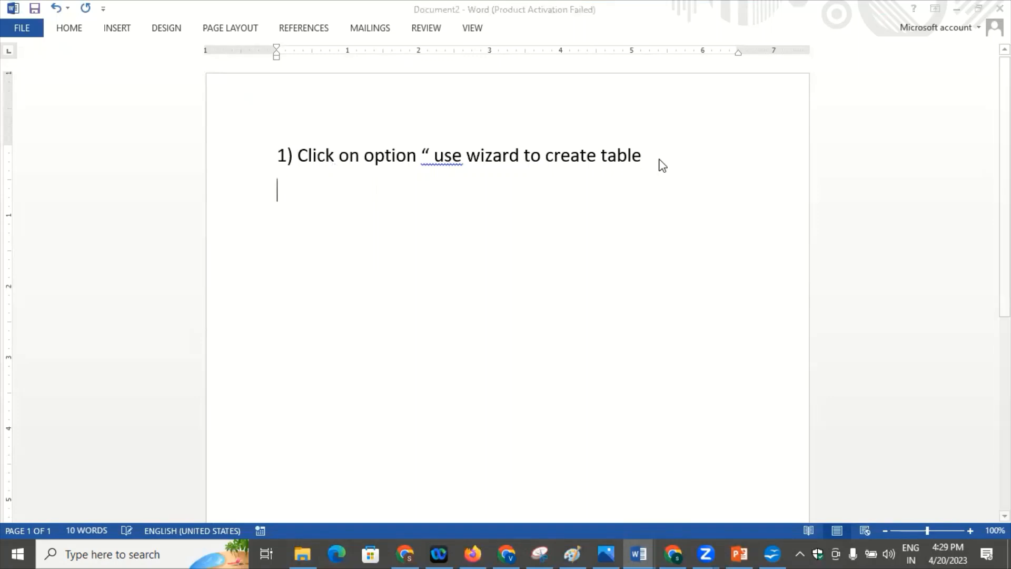
{"action": "key", "text": "alt+Tab"}
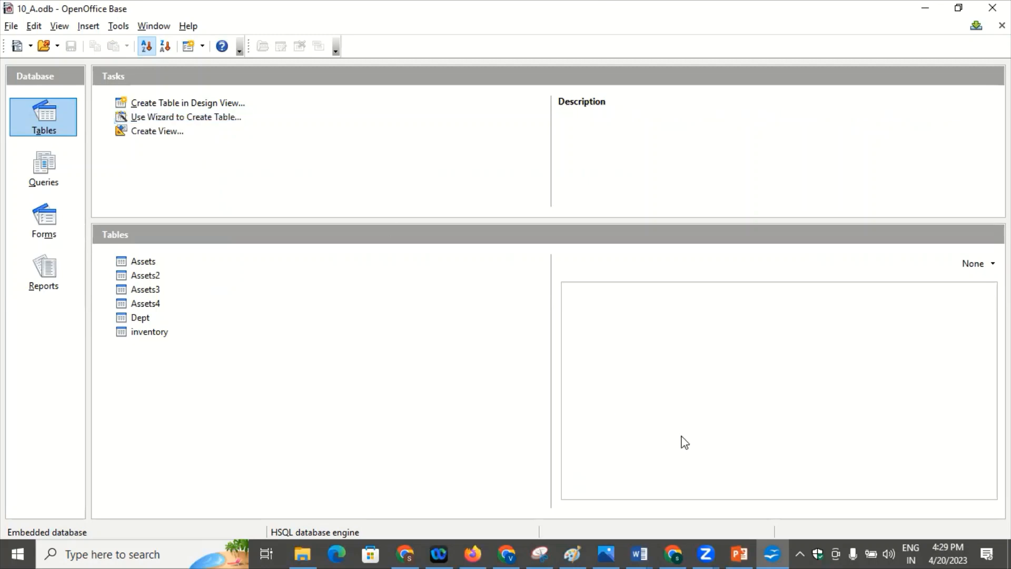
{"action": "left_click", "coordinate": [642, 551]}
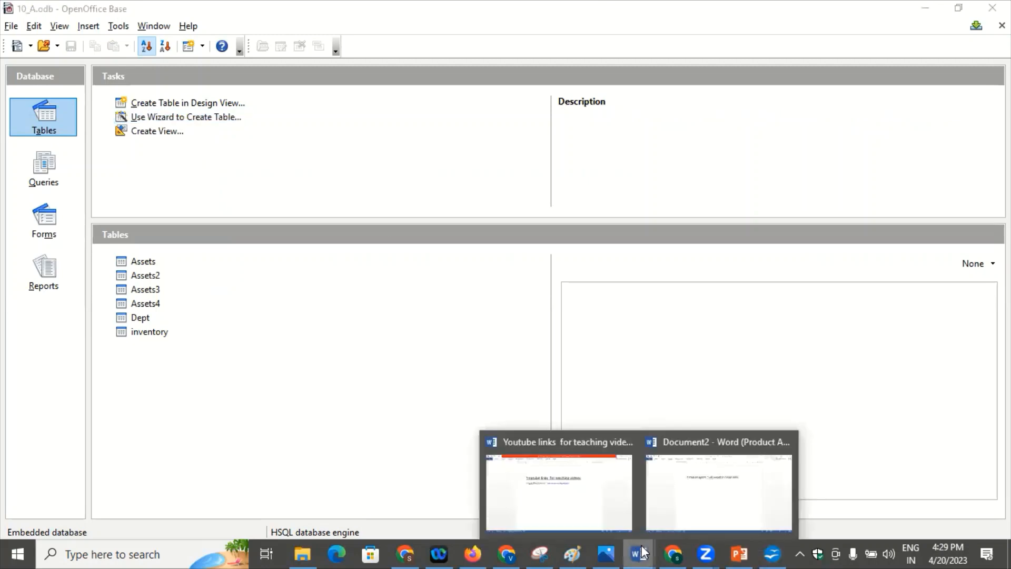
{"action": "left_click", "coordinate": [715, 508]}
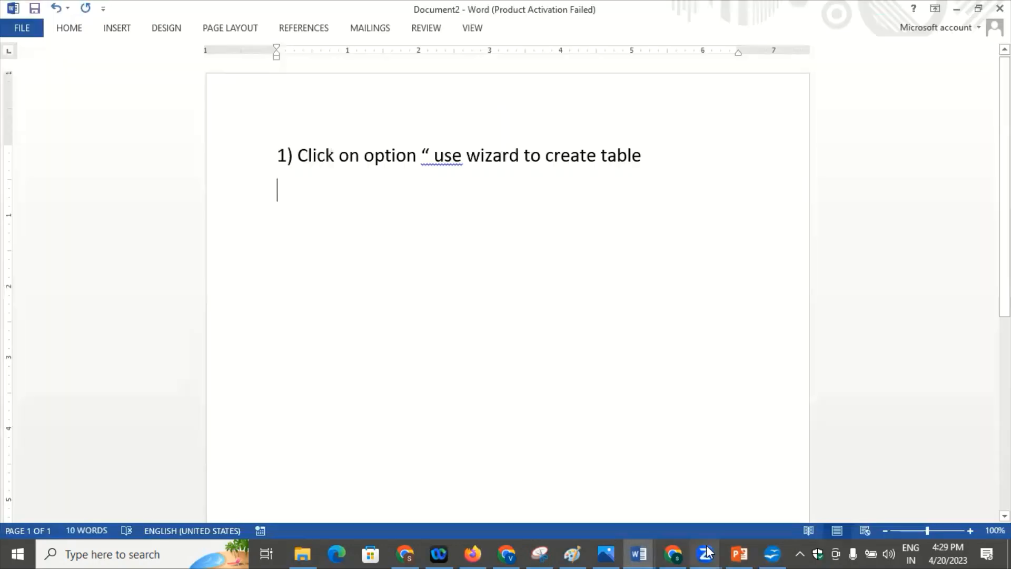
- Paste the copied screenshot of the 10_A database window on the line below the first instruction
{"action": "key", "text": "ctrl+v"}
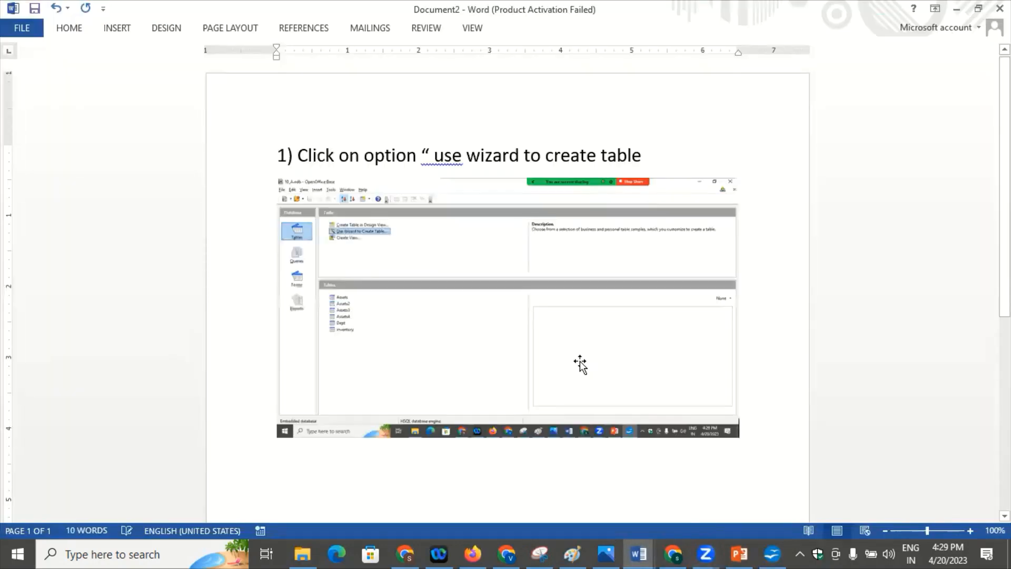
{"action": "left_click", "coordinate": [504, 335]}
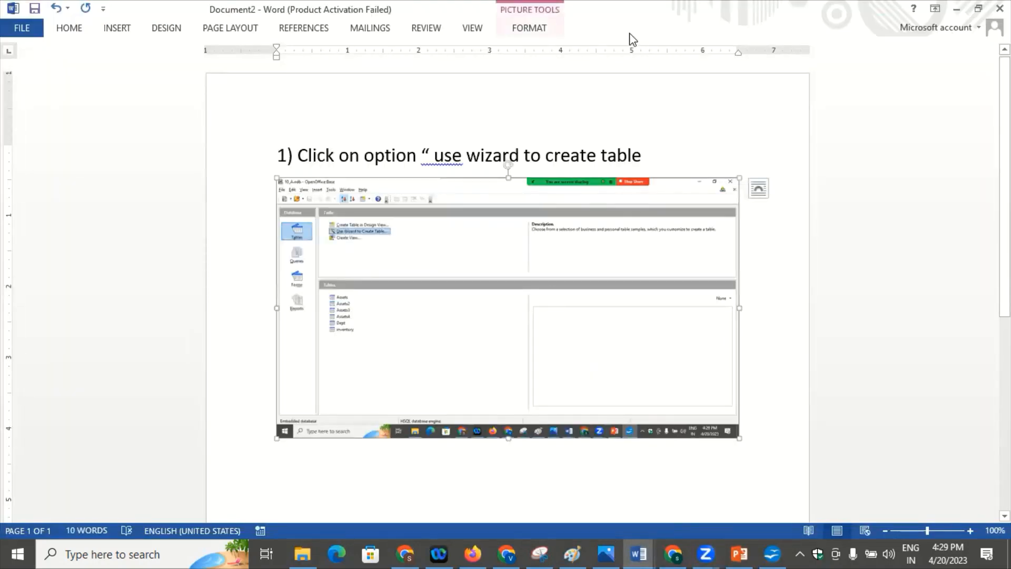
{"action": "left_click", "coordinate": [648, 135]}
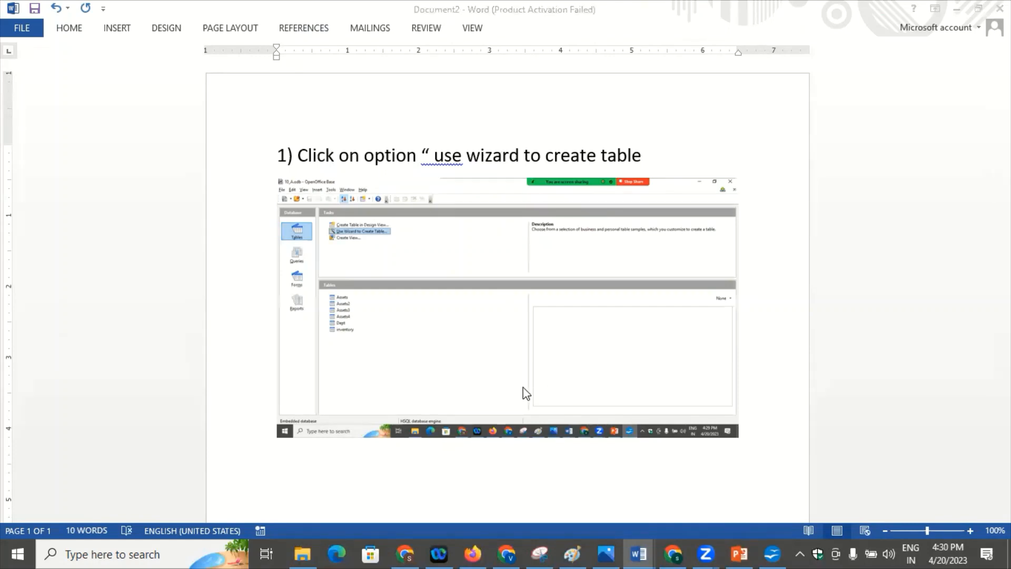
- Crop the pasted screenshot to its Database and Tasks area around "Use Wizard to Create Table", about 3.15" wide and 1.24" high
{"action": "left_click", "coordinate": [513, 327]}
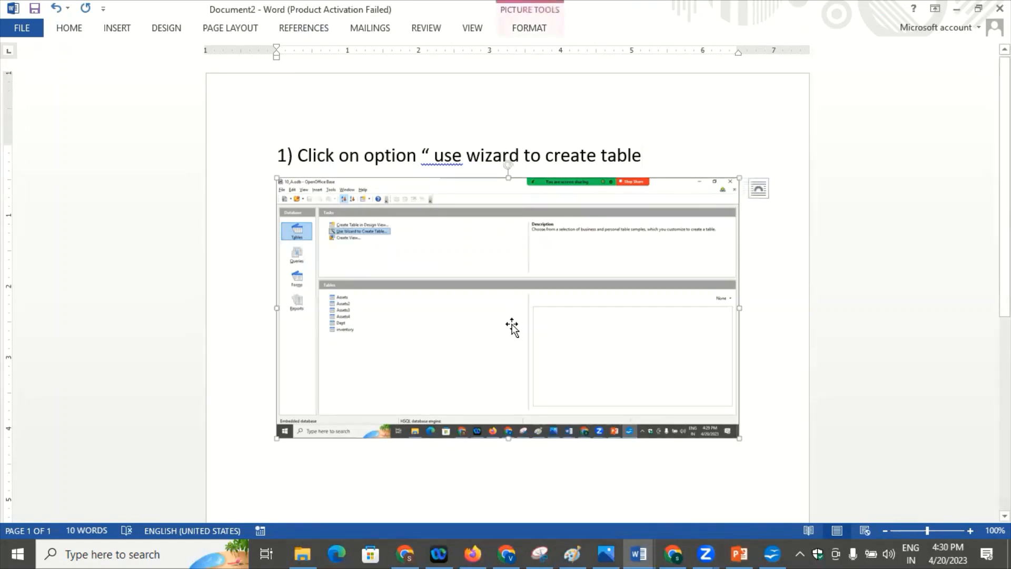
{"action": "left_click", "coordinate": [519, 33]}
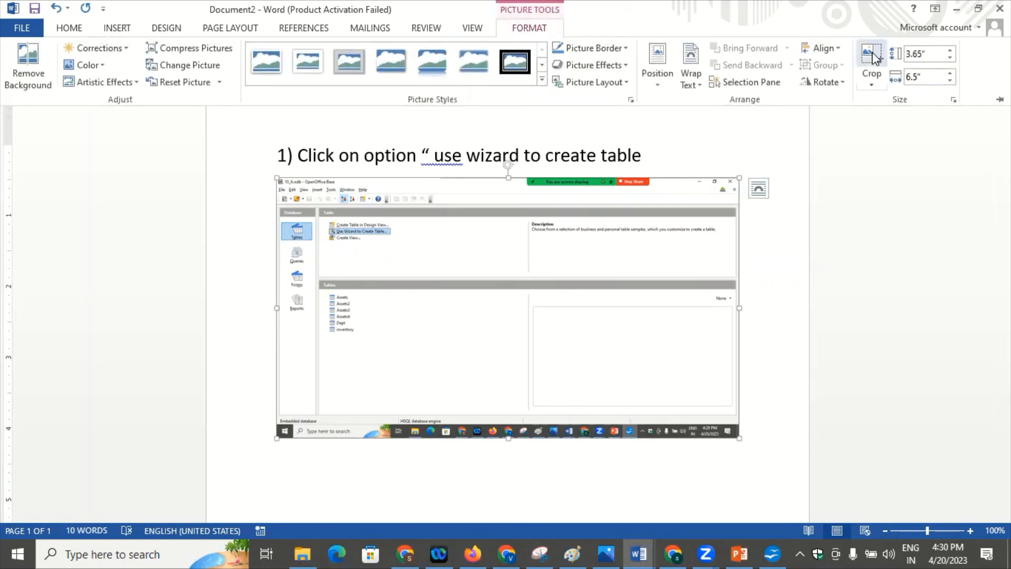
{"action": "left_click", "coordinate": [553, 417]}
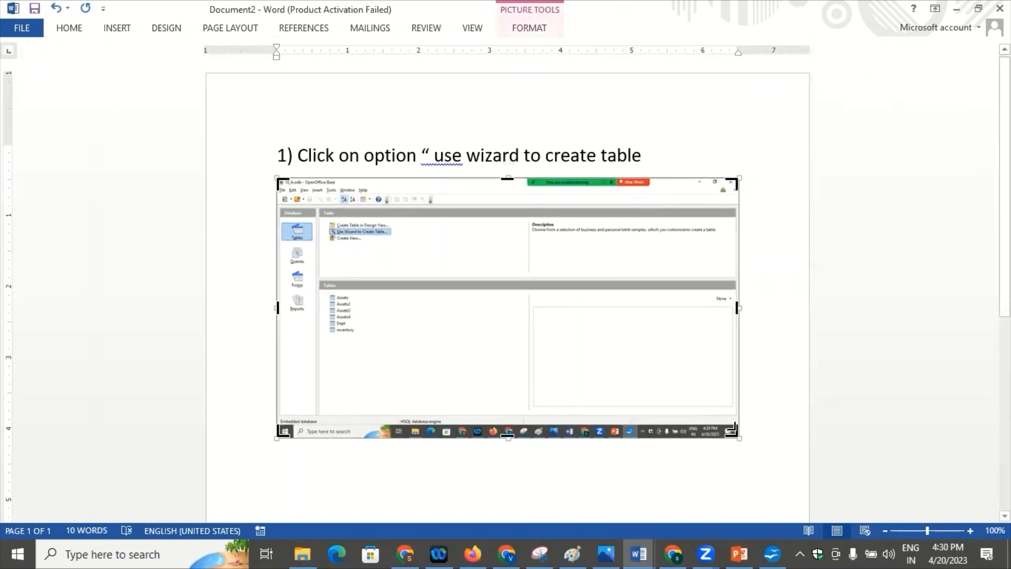
{"action": "left_click_drag", "start_coordinate": [736, 433], "coordinate": [687, 264]}
{"action": "left_click_drag", "start_coordinate": [690, 225], "coordinate": [499, 221]}
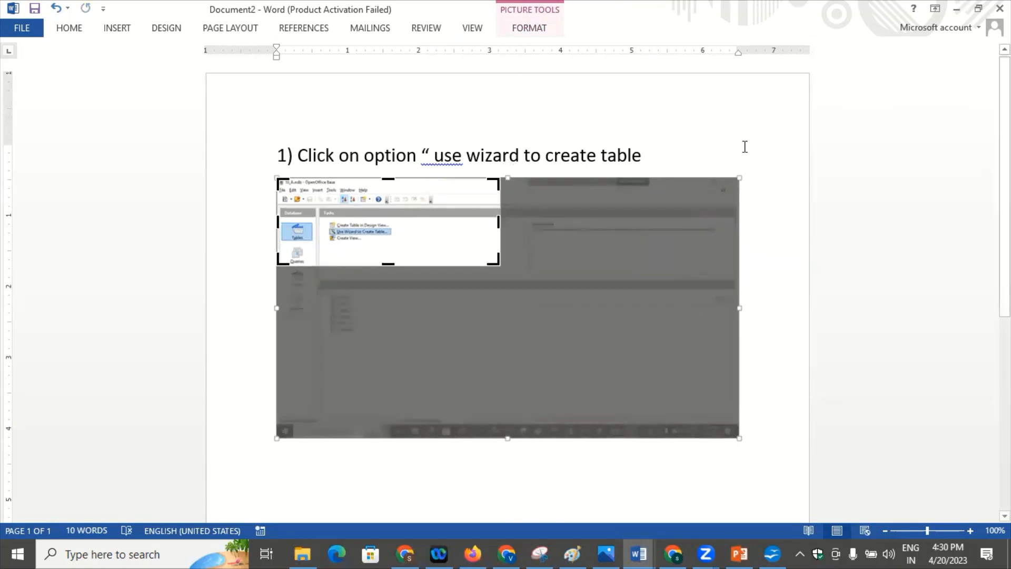
{"action": "left_click", "coordinate": [517, 26]}
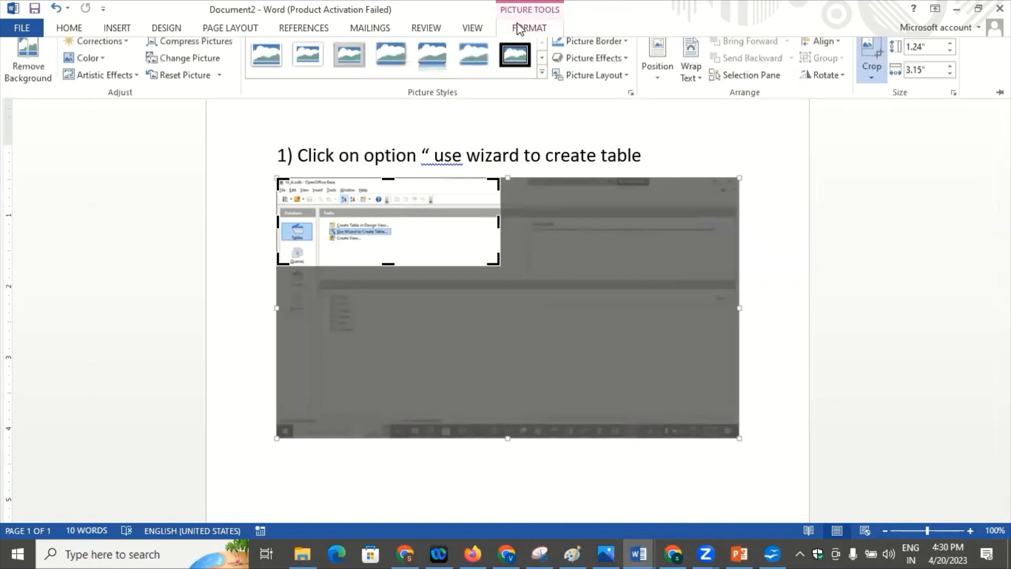
{"action": "left_click", "coordinate": [867, 58]}
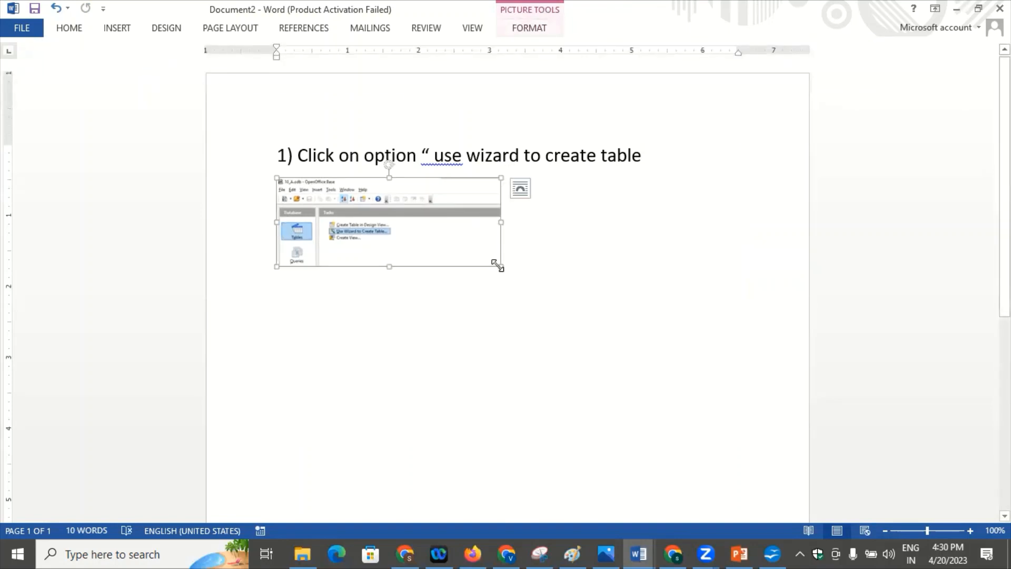
- Enlarge the cropped screenshot with Tight text wrapping, and start a line with "2)" below it
{"action": "left_click", "coordinate": [523, 196]}
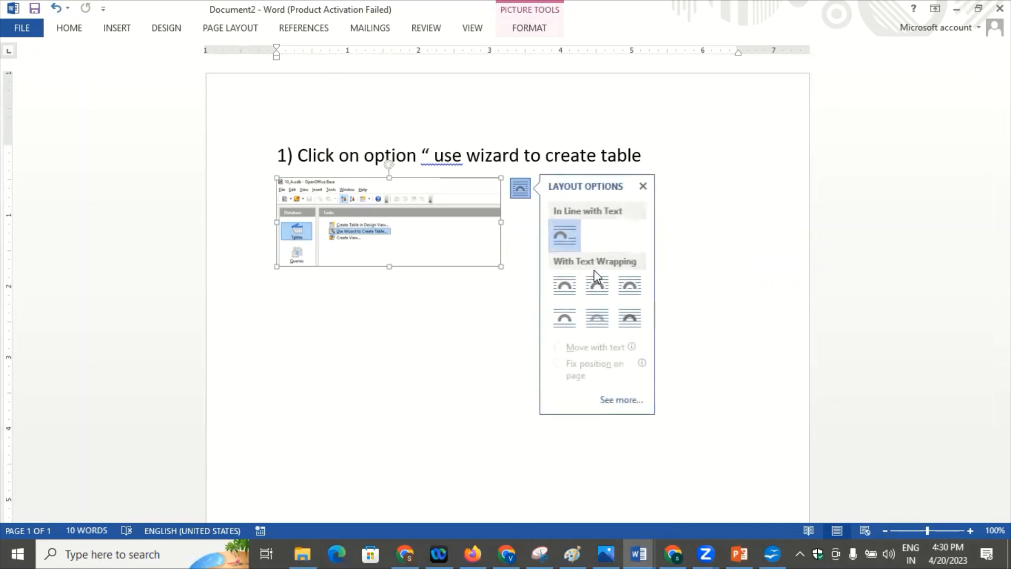
{"action": "left_click", "coordinate": [595, 286]}
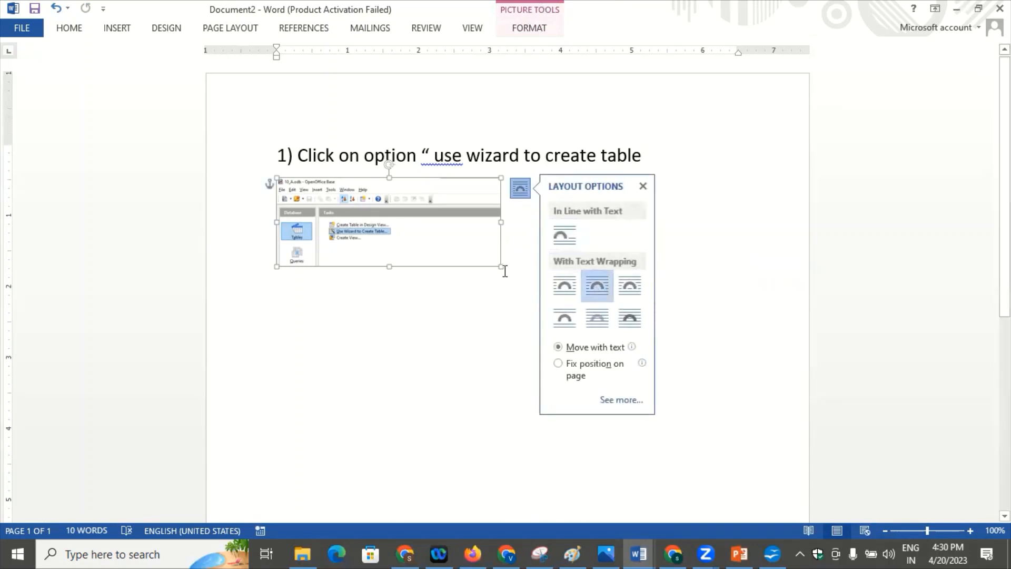
{"action": "left_click_drag", "start_coordinate": [498, 264], "coordinate": [676, 335]}
{"action": "left_click", "coordinate": [292, 404]}
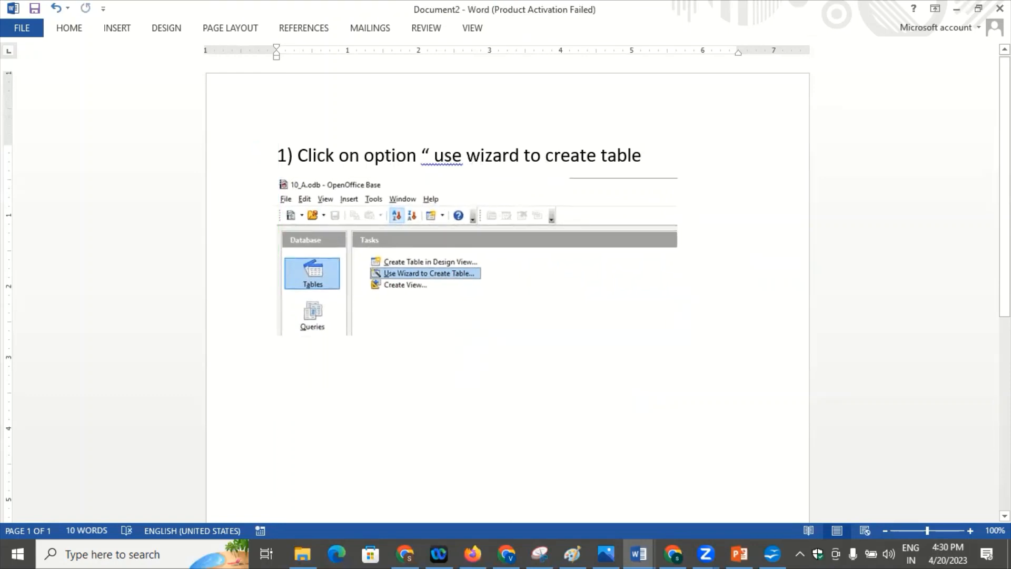
{"action": "type", "text": "2)"}
- Switch to OpenOffice Base, start the table creation wizard and add AssetID from the Assets sample table to the selected fields
{"action": "left_click", "coordinate": [772, 552]}
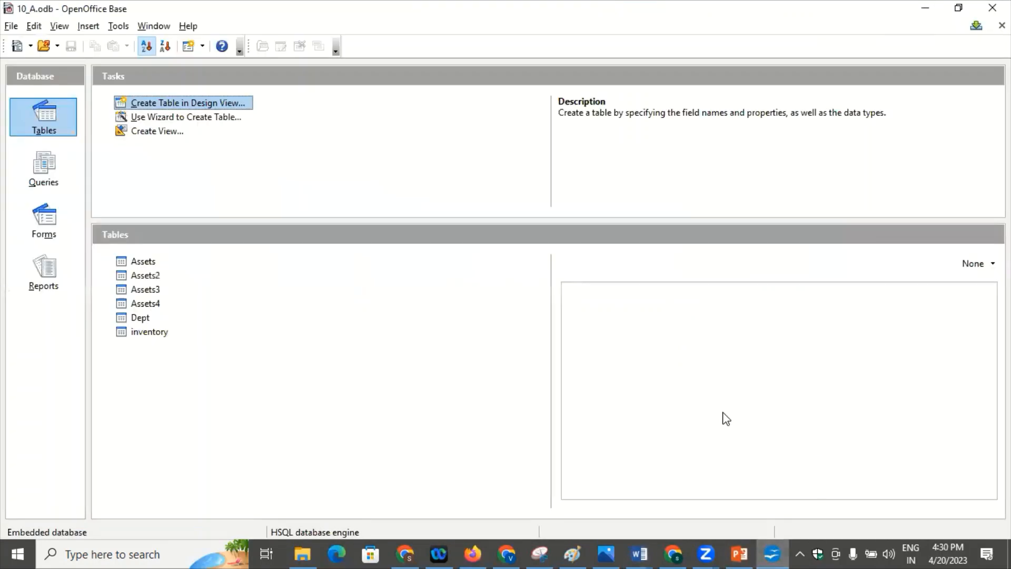
{"action": "left_click", "coordinate": [223, 117]}
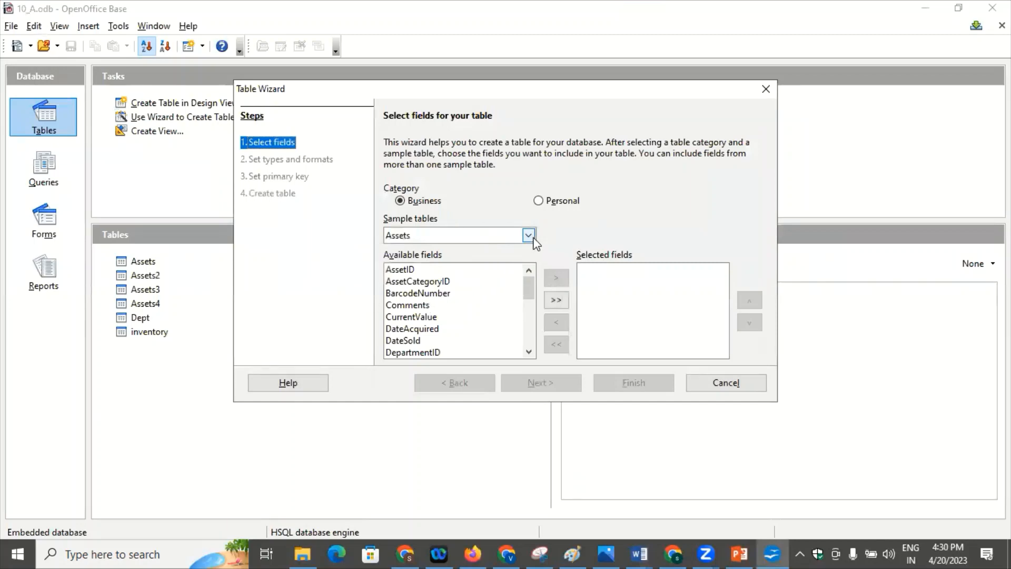
{"action": "left_click", "coordinate": [529, 236]}
{"action": "left_click", "coordinate": [529, 236]}
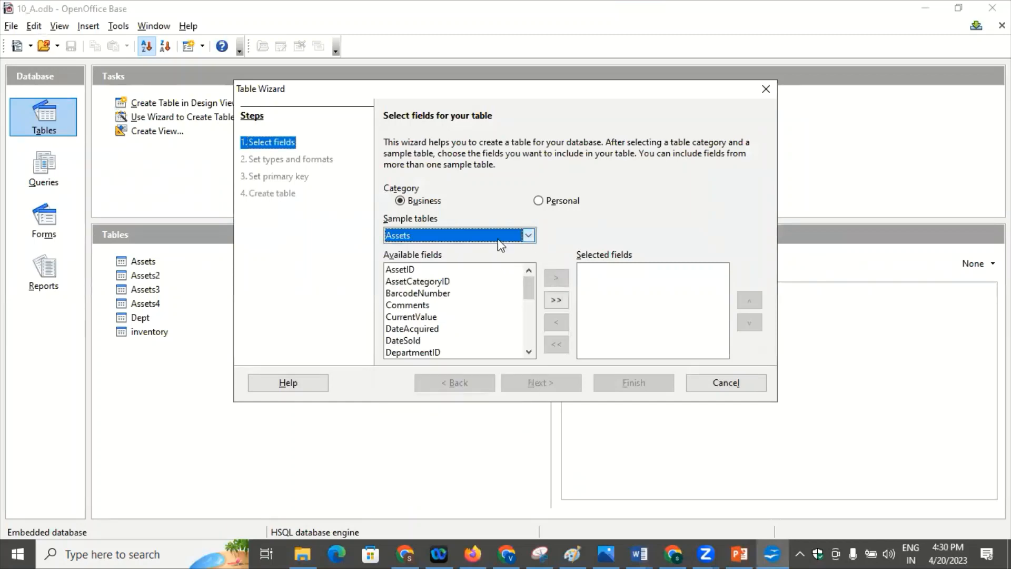
{"action": "left_click", "coordinate": [409, 270]}
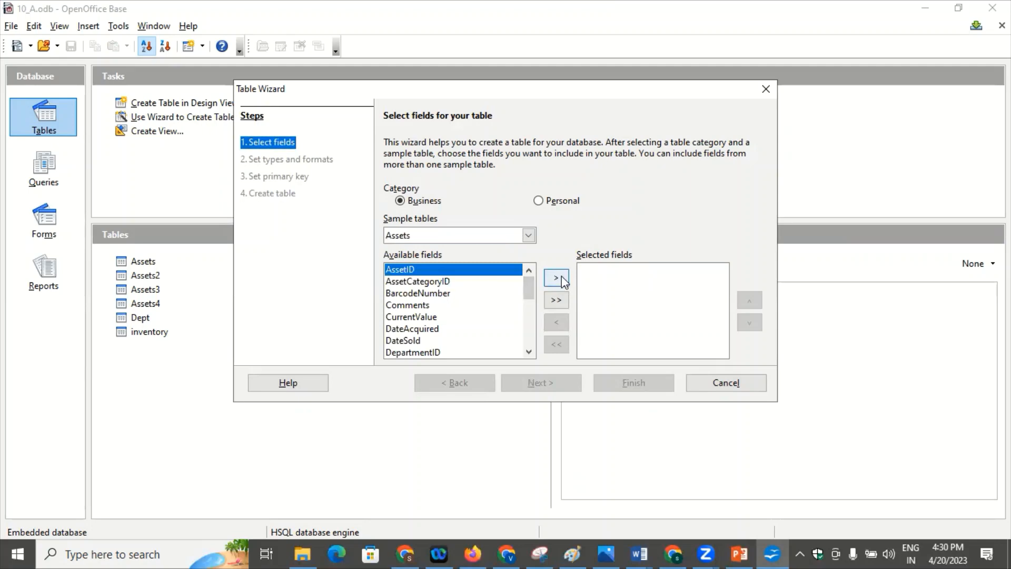
{"action": "left_click", "coordinate": [557, 278]}
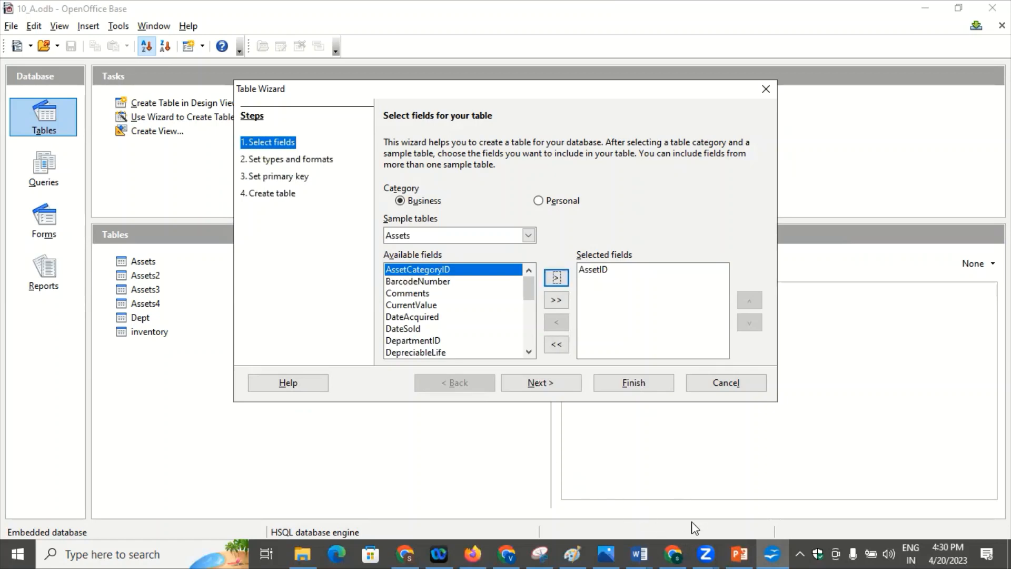
- Return to Document2 in Word and write "Select the table and select one field and move it to" after "2)"
{"action": "mouse_move", "coordinate": [639, 552]}
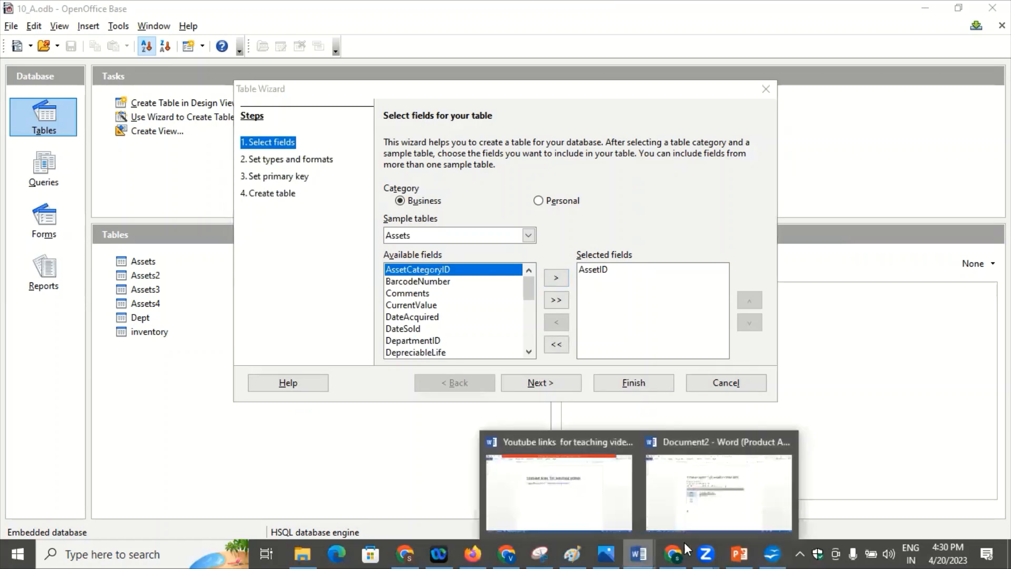
{"action": "left_click", "coordinate": [731, 518]}
{"action": "type", "text": "S"}
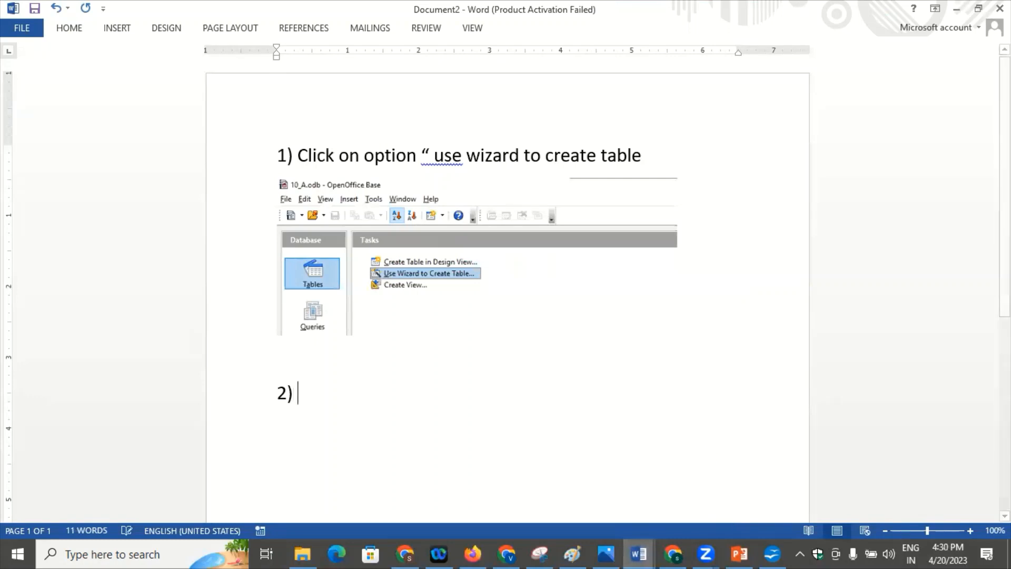
{"action": "type", "text": "ele"}
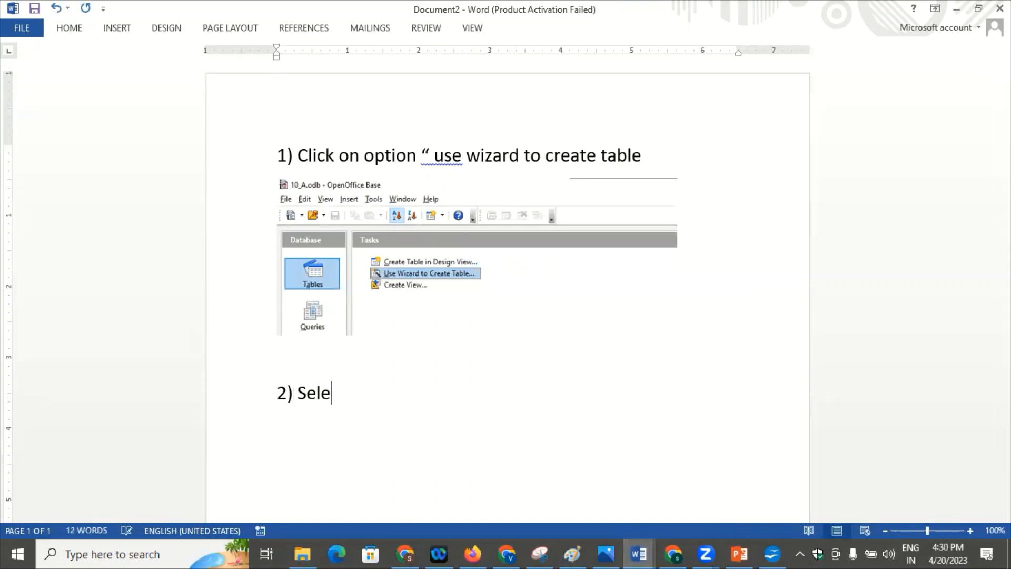
{"action": "type", "text": "ct the table"}
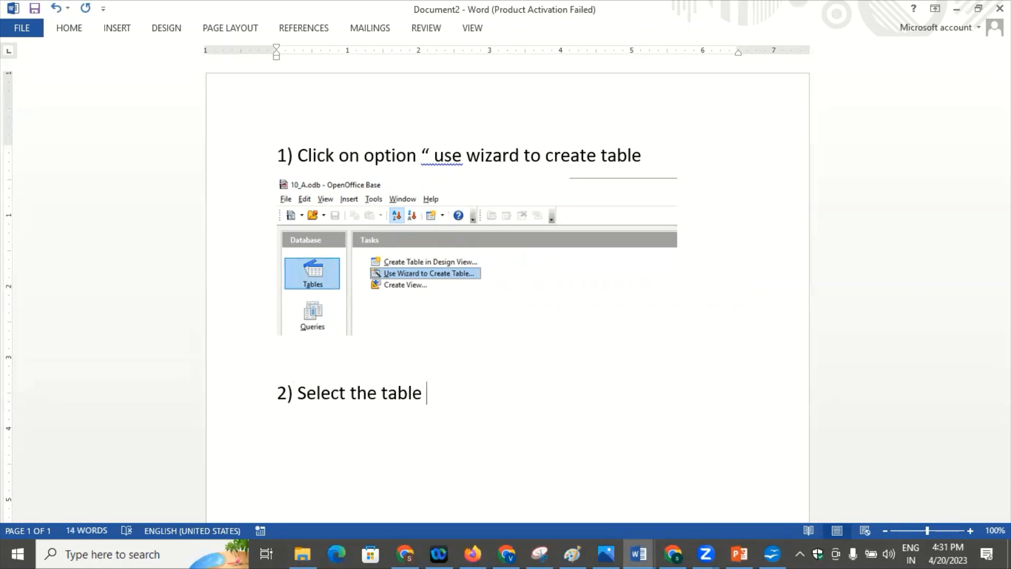
{"action": "type", "text": "  and select o"}
{"action": "key", "text": "BackSpace"}
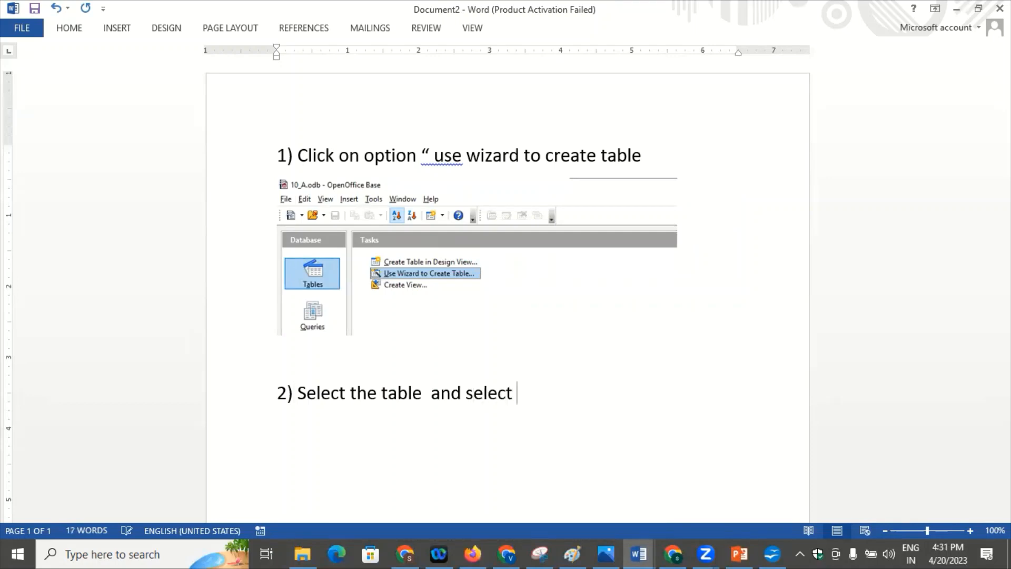
{"action": "key", "text": "BackSpace"}
{"action": "key", "text": "BackSpace"}
{"action": "key", "text": "BackSpace"}
{"action": "key", "text": "BackSpace"}
{"action": "key", "text": "BackSpace"}
{"action": "key", "text": "BackSpace"}
{"action": "type", "text": "le"}
{"action": "key", "text": "BackSpace"}
{"action": "key", "text": "BackSpace"}
{"action": "type", "text": "elect t"}
{"action": "key", "text": "BackSpace"}
{"action": "key", "text": "BackSpace"}
{"action": "type", "text": "o"}
{"action": "key", "text": "BackSpace"}
{"action": "type", "text": "one field an"}
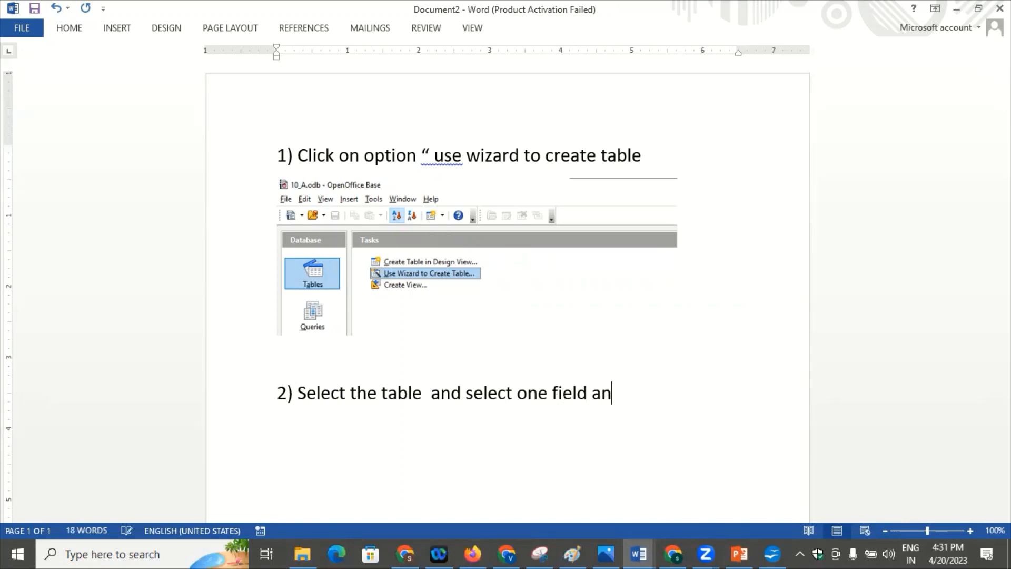
{"action": "type", "text": "d move "}
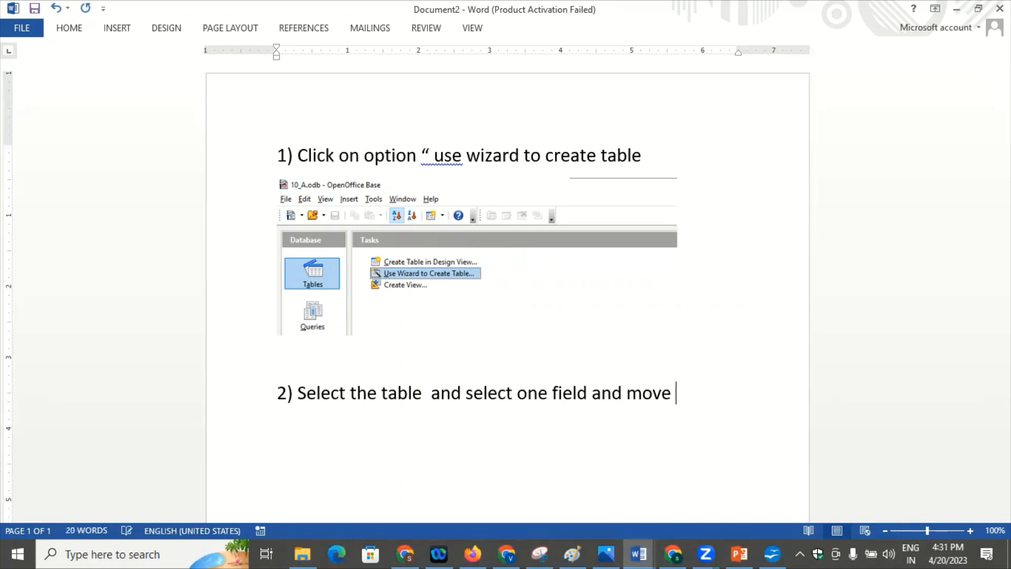
{"action": "type", "text": "it to"}
- Check the wizard's field lists in Base, and finish the second instruction in Word with "under the selected fields" in place of "to"
{"action": "key", "text": "alt+Tab"}
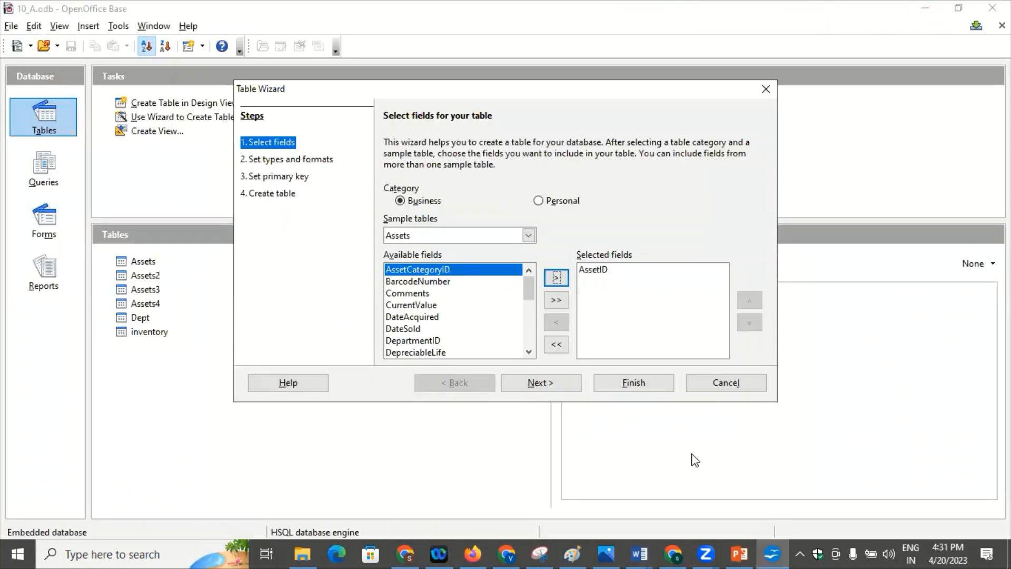
{"action": "key", "text": "alt+Tab"}
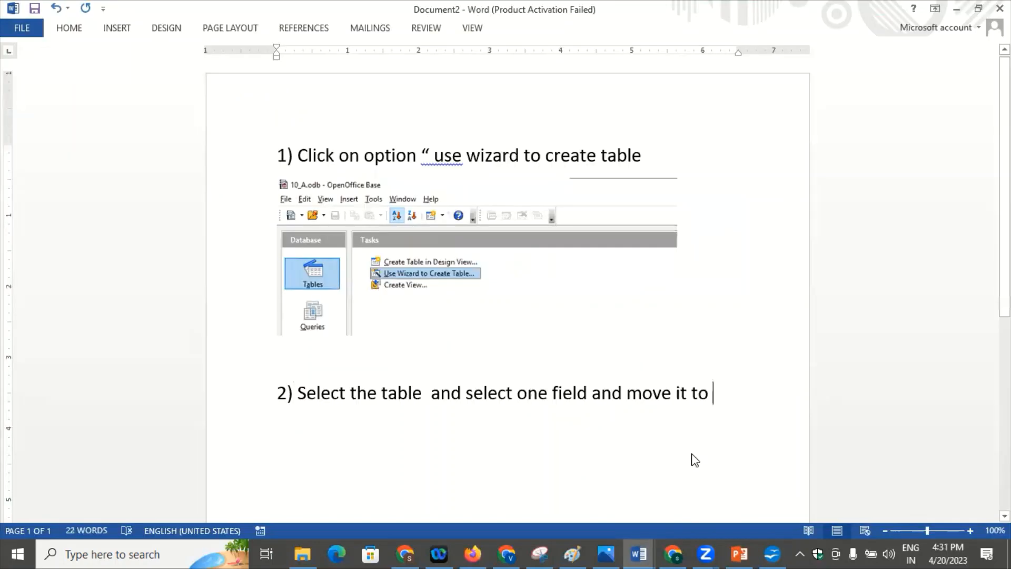
{"action": "key", "text": "BackSpace"}
{"action": "key", "text": "BackSpace"}
{"action": "type", "text": "u"}
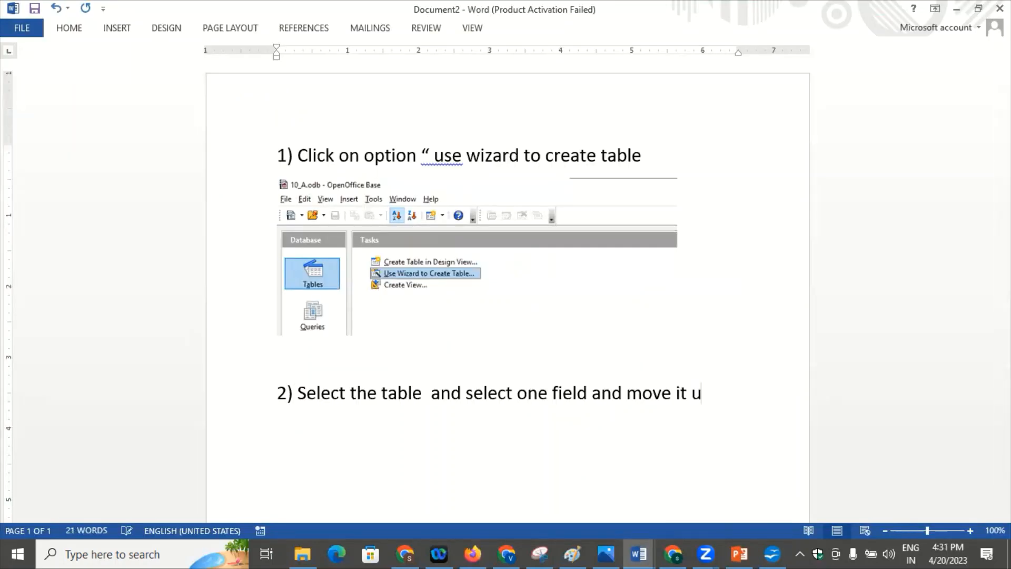
{"action": "type", "text": "nder the select"}
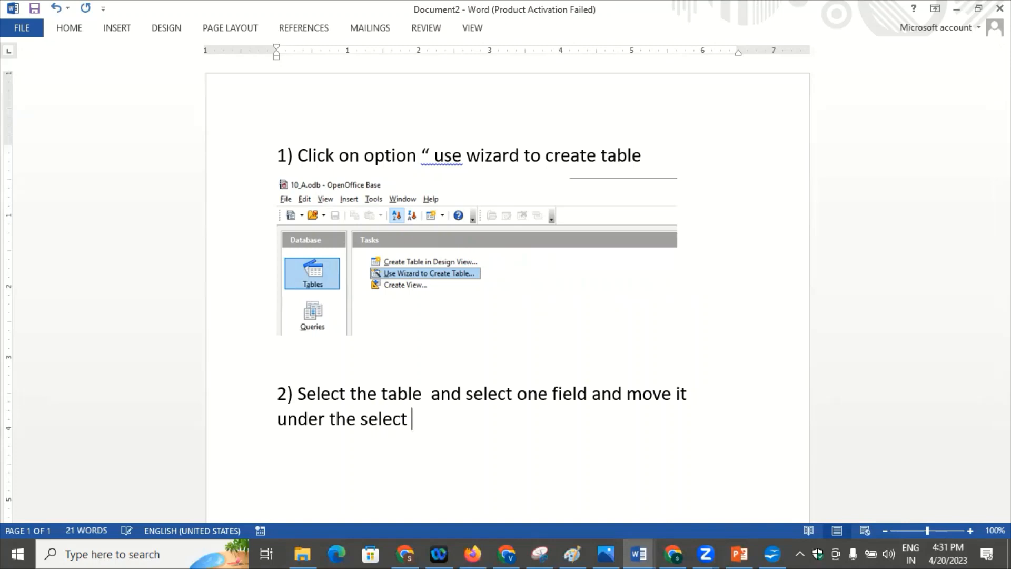
{"action": "key", "text": "BackSpace"}
{"action": "type", "text": "ed fields"}
- Switch to the Table Wizard in OpenOffice Base and open Snipping Tool over it
{"action": "key", "text": "alt+Tab"}
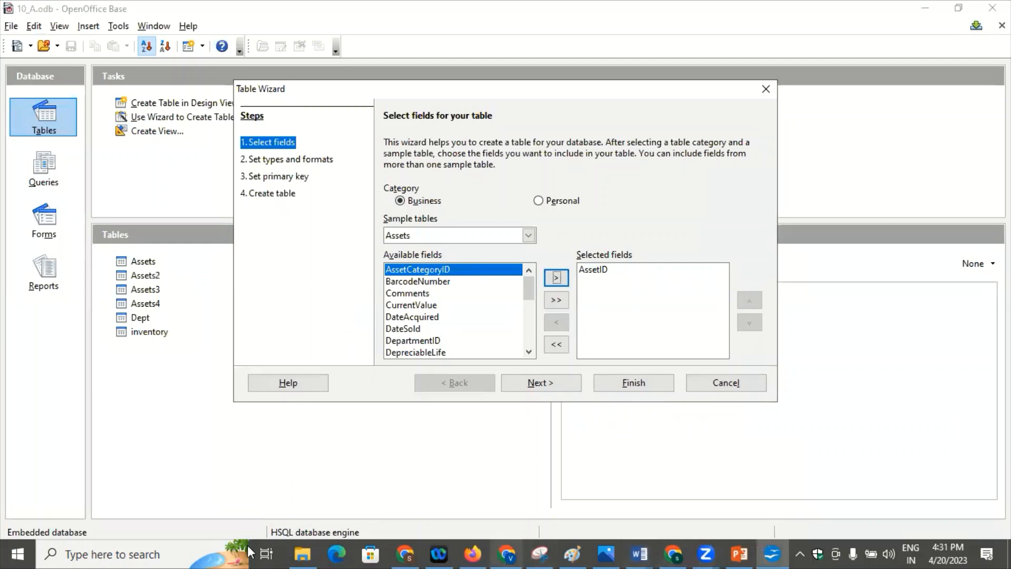
{"action": "left_click", "coordinate": [136, 551]}
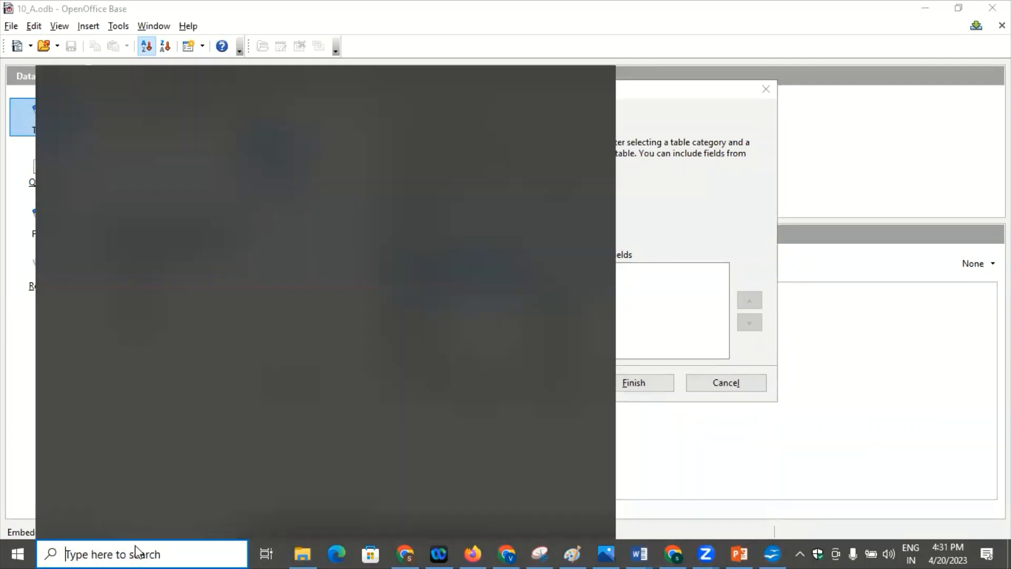
{"action": "type", "text": "sni"}
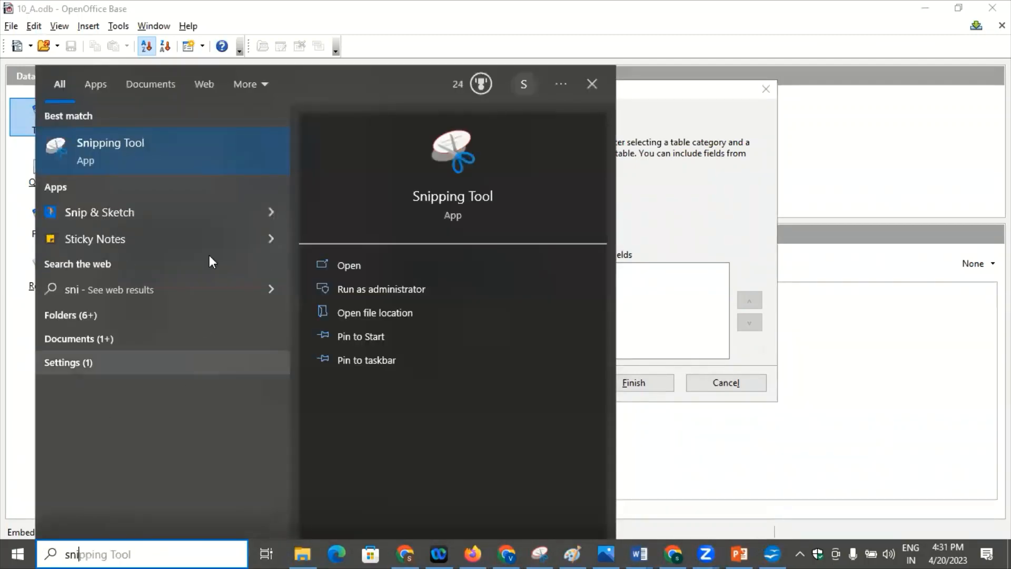
{"action": "left_click", "coordinate": [160, 150]}
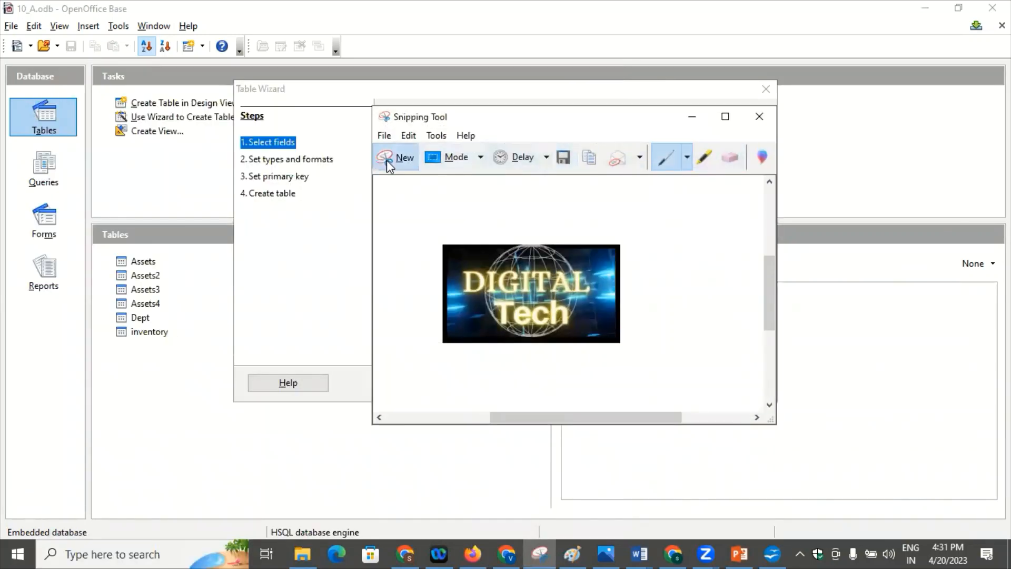
{"action": "left_click", "coordinate": [386, 160]}
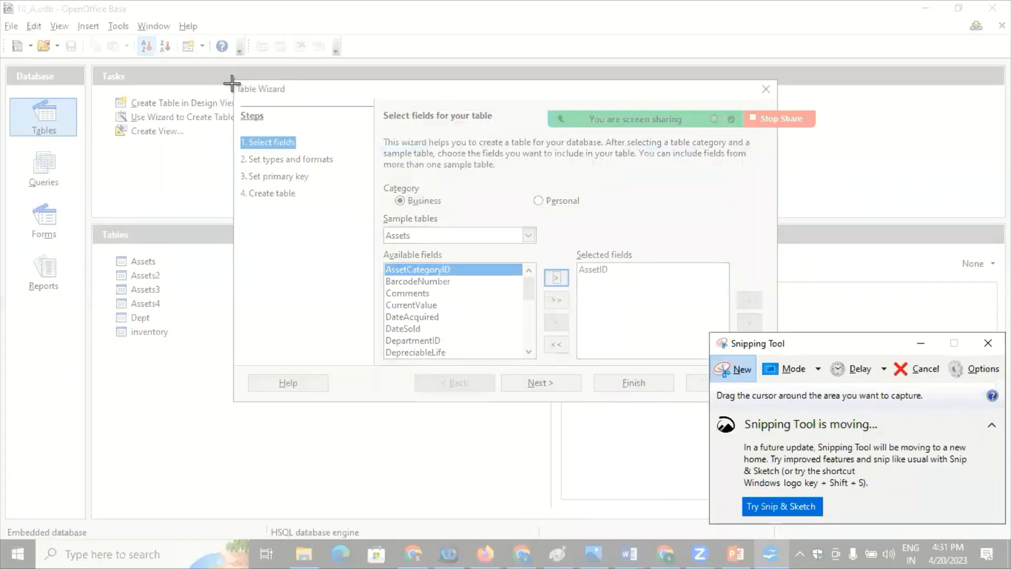
{"action": "left_click_drag", "start_coordinate": [232, 83], "coordinate": [775, 367]}
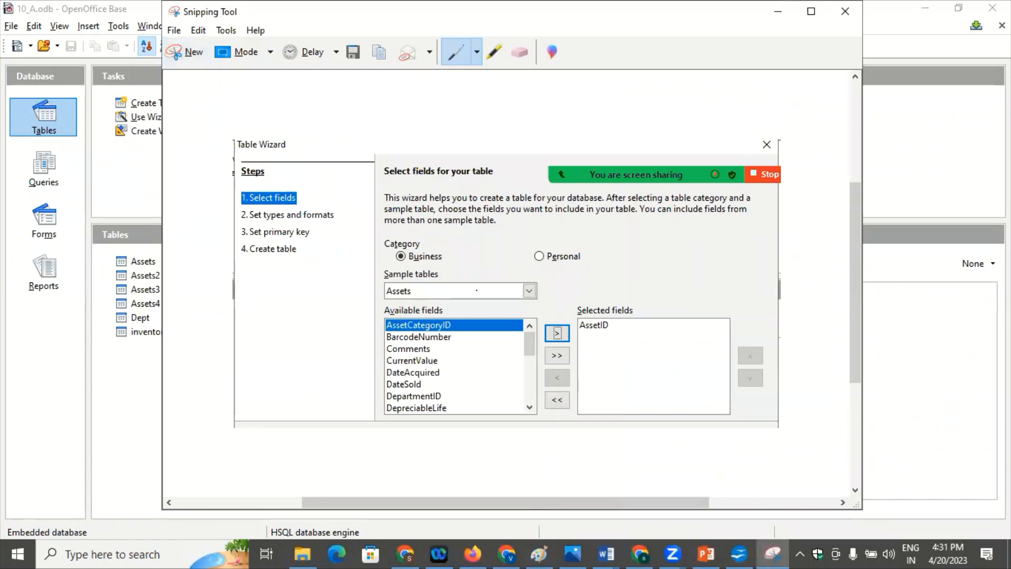
{"action": "left_click", "coordinate": [185, 52]}
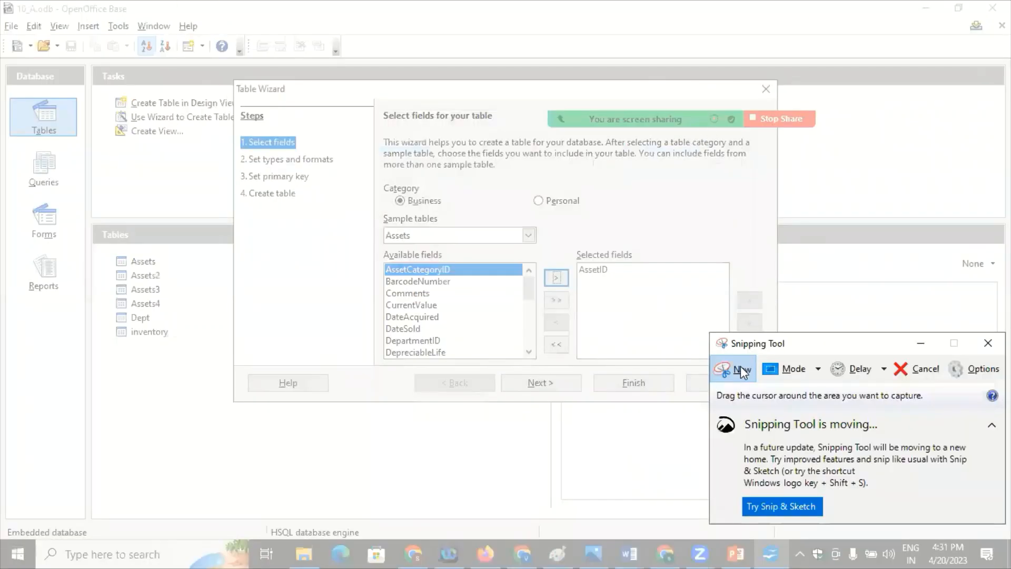
{"action": "left_click", "coordinate": [740, 366]}
{"action": "key", "text": "Escape"}
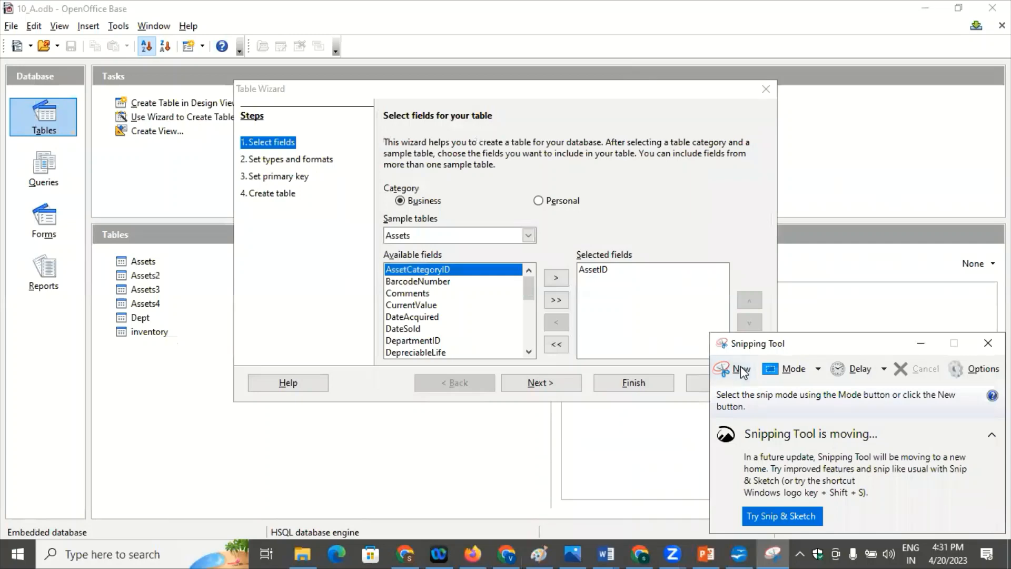
- Snip the whole Table Wizard window including its button row, and paste it below the second instruction in Document2 in Word
{"action": "left_click", "coordinate": [741, 372]}
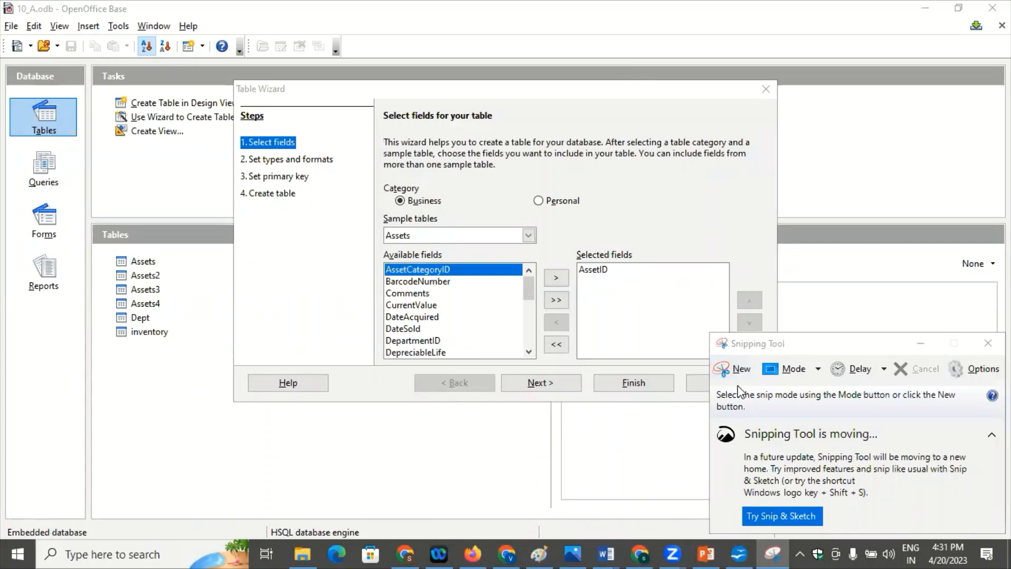
{"action": "left_click", "coordinate": [724, 375]}
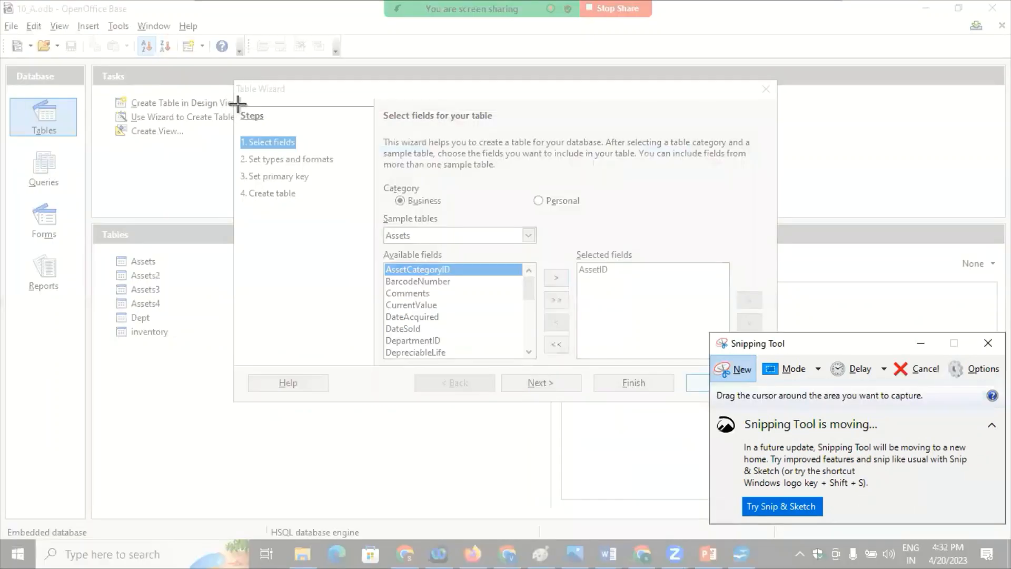
{"action": "left_click_drag", "start_coordinate": [233, 84], "coordinate": [784, 406]}
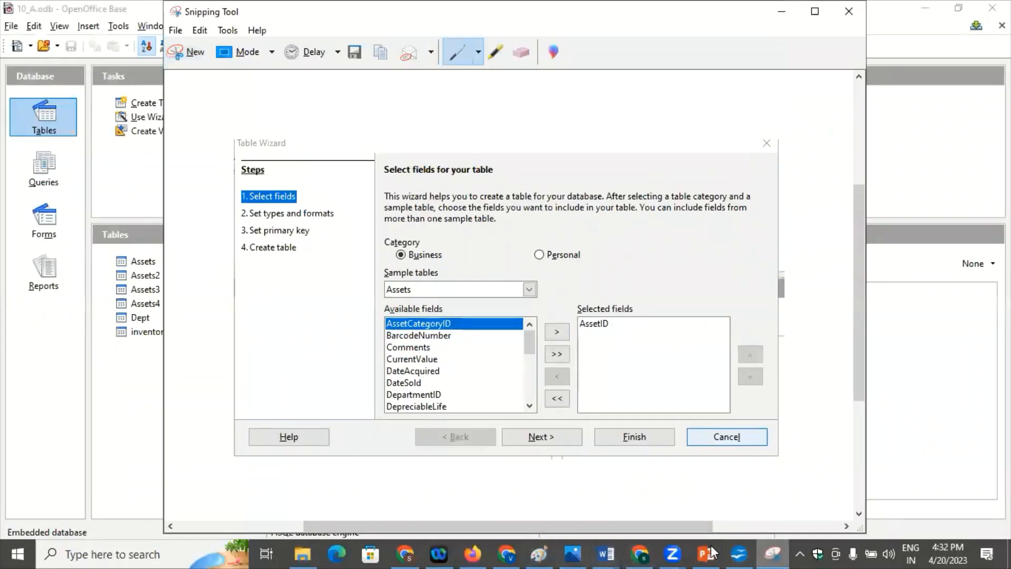
{"action": "left_click", "coordinate": [616, 551]}
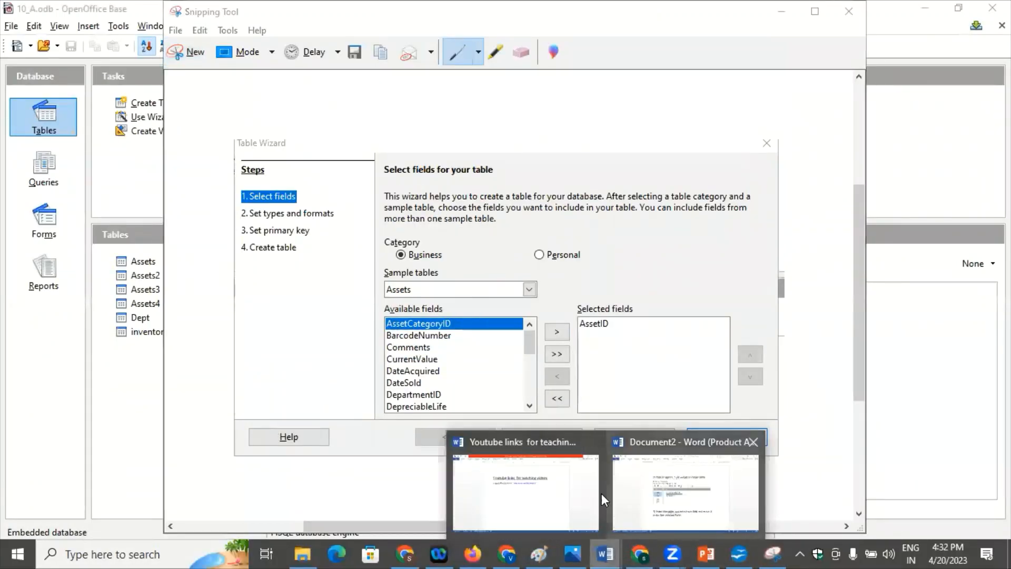
{"action": "left_click", "coordinate": [724, 503]}
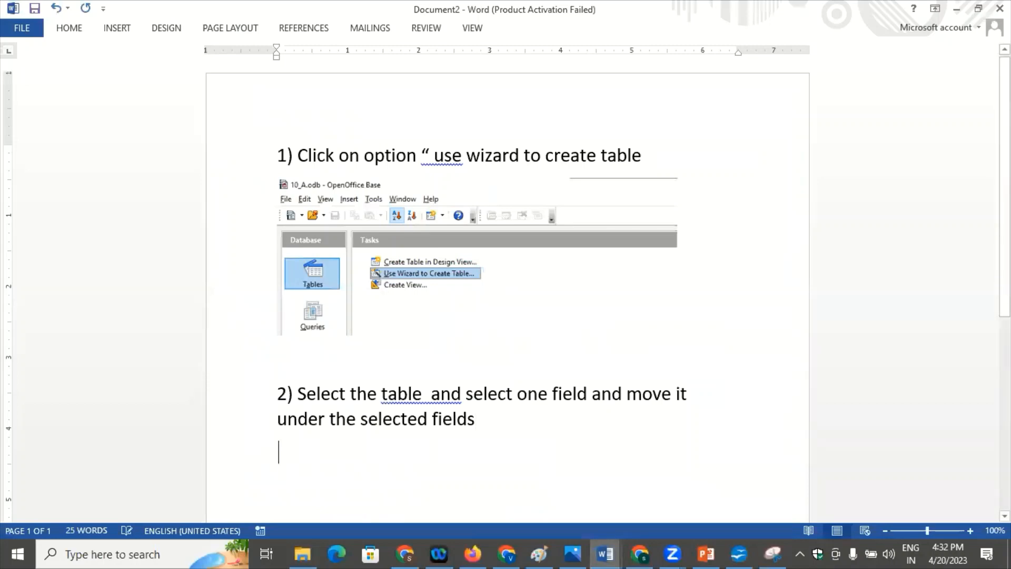
{"action": "key", "text": "ctrl+v"}
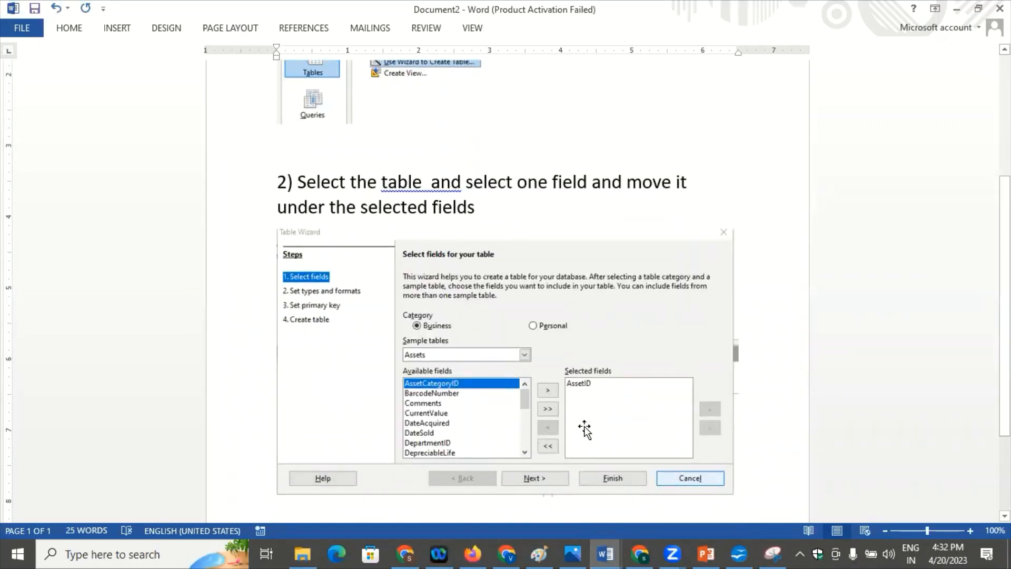
- Advance the Base table wizard to the field types and formats, and add "3) Click next" and a "4)" line in Word
{"action": "left_click", "coordinate": [739, 553]}
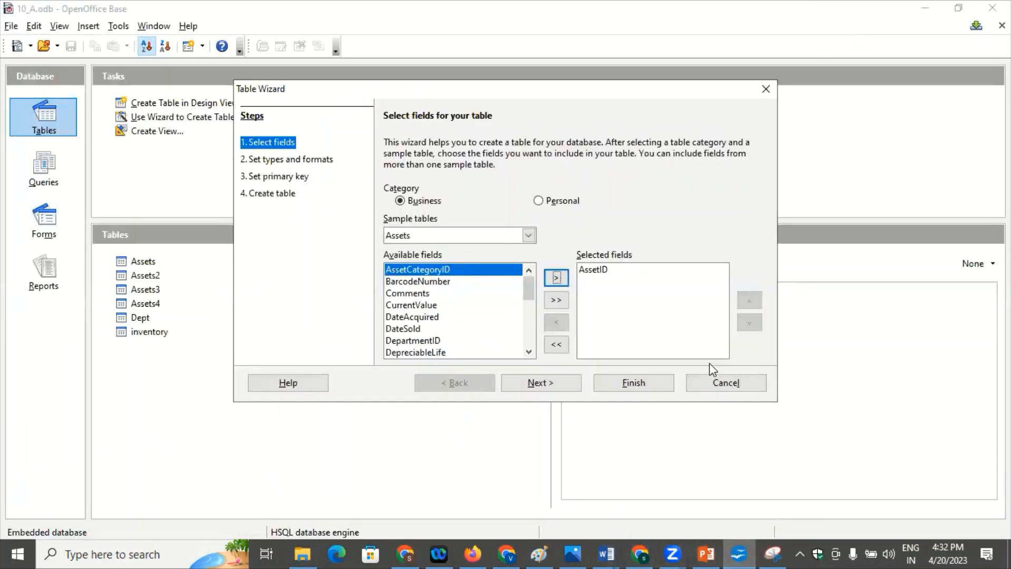
{"action": "left_click", "coordinate": [557, 381]}
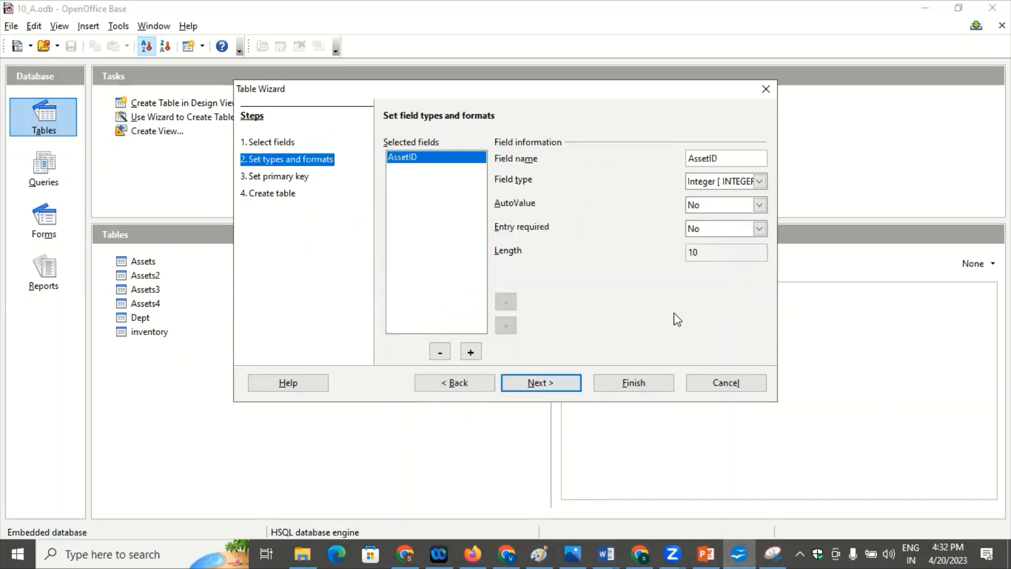
{"action": "left_click", "coordinate": [608, 551]}
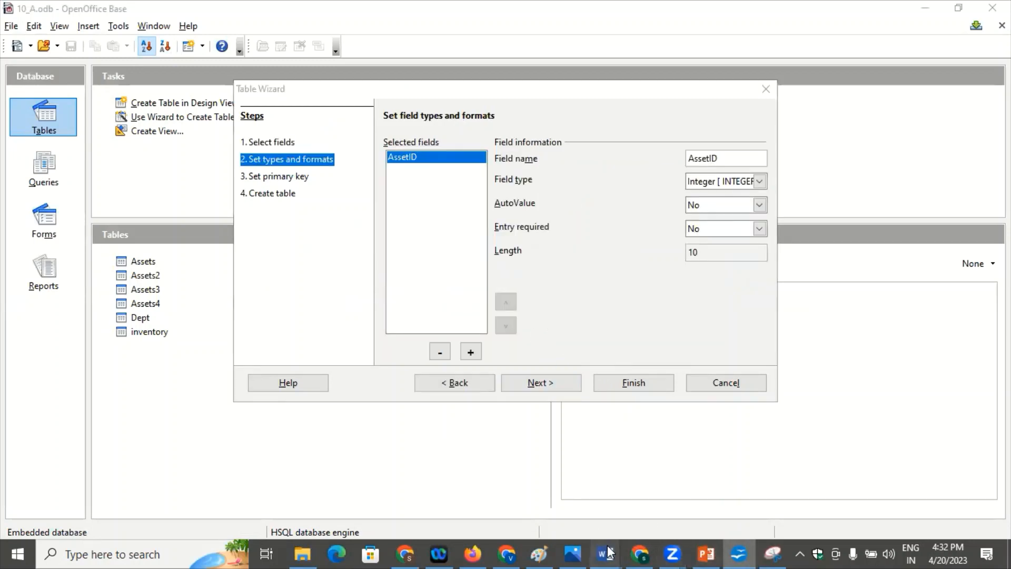
{"action": "left_click", "coordinate": [708, 513]}
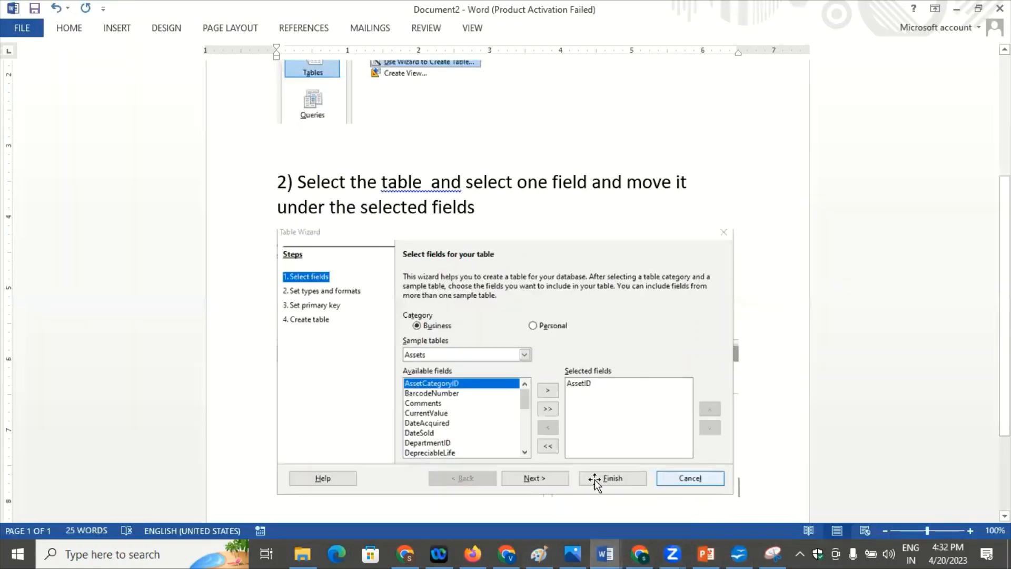
{"action": "scroll", "coordinate": [705, 482], "scroll_direction": "down", "scroll_amount": 1}
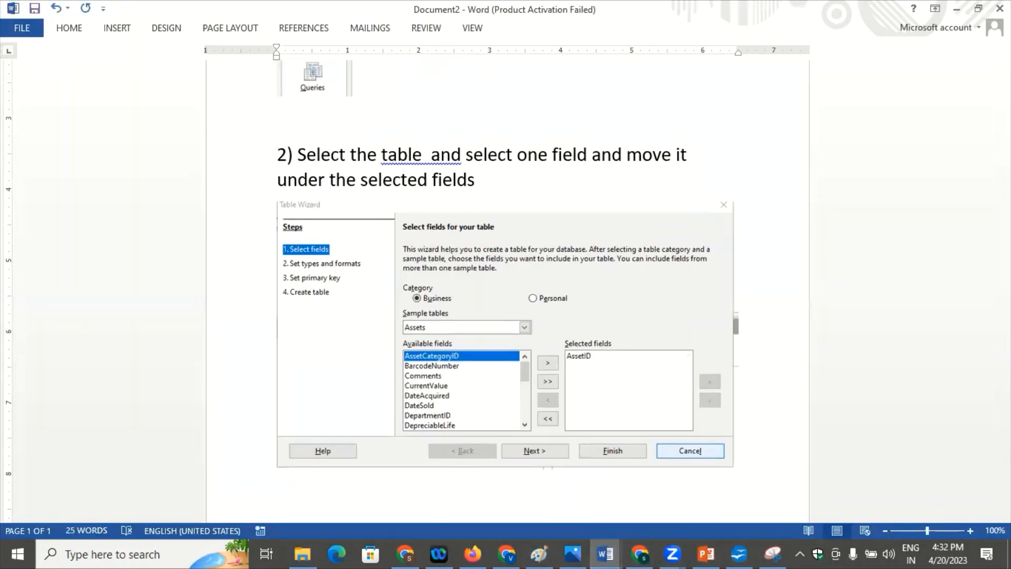
{"action": "type", "text": "3) Click next"}
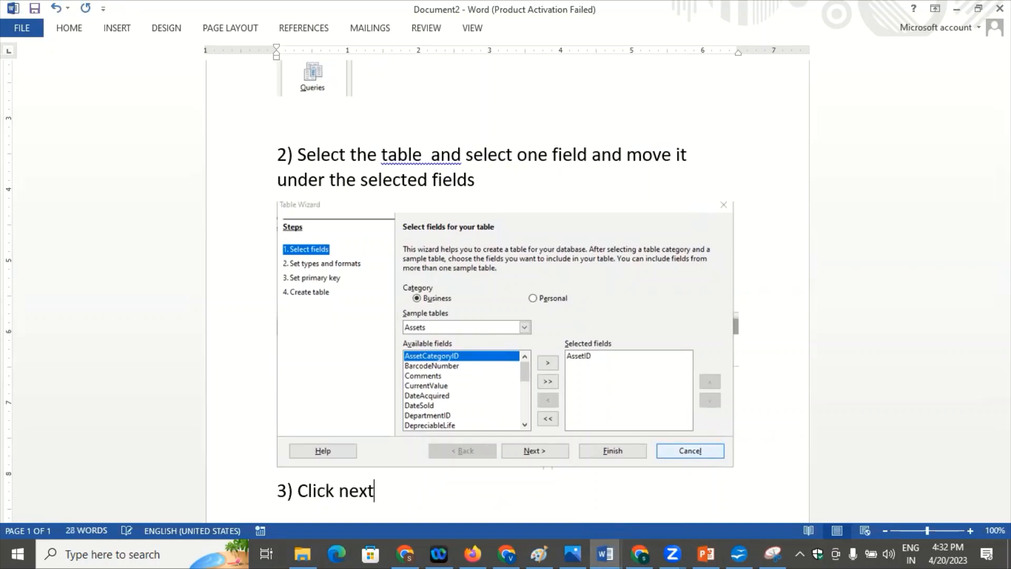
{"action": "key", "text": "Return"}
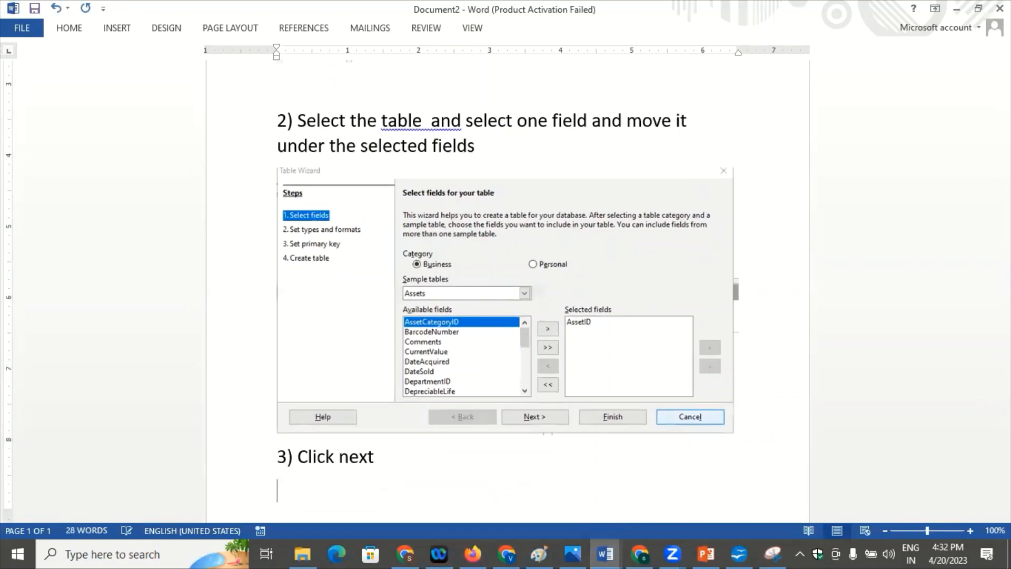
{"action": "type", "text": "4)"}
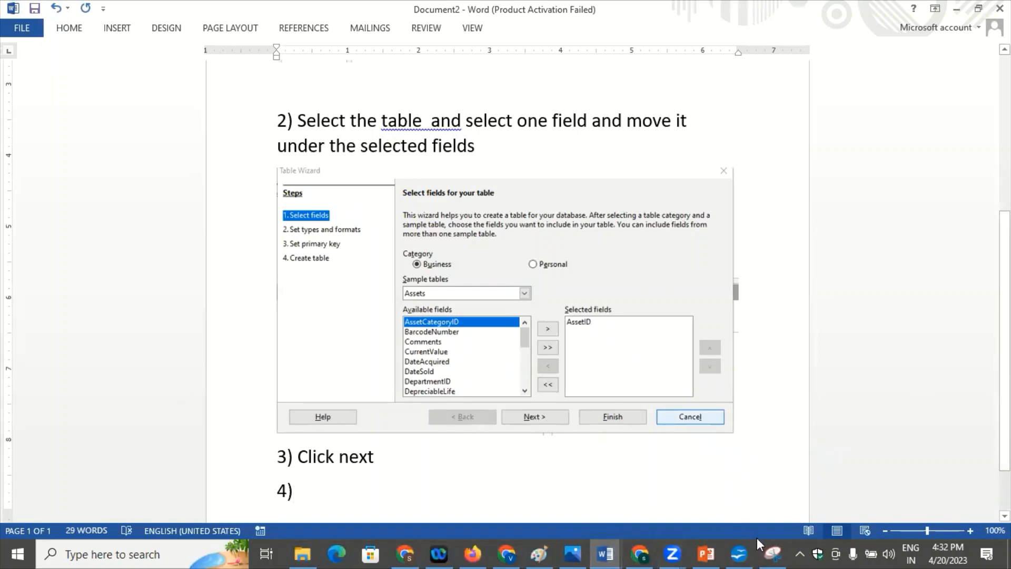
- Switch to OpenOffice Base and rename the AssetID field as Ecode in the table wizard
{"action": "left_click", "coordinate": [738, 553]}
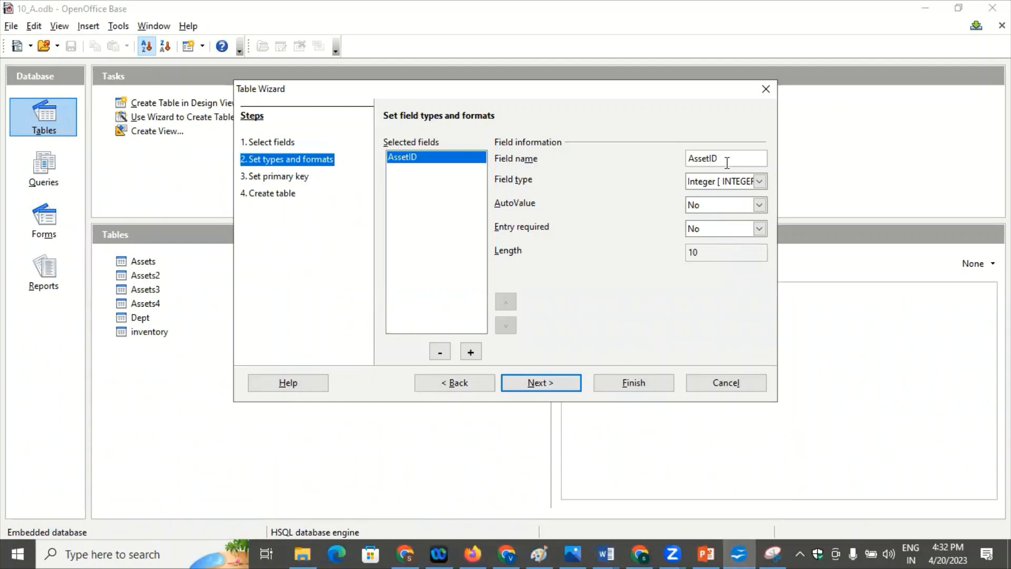
{"action": "key", "text": "BackSpace"}
{"action": "key", "text": "BackSpace"}
{"action": "key", "text": "BackSpace"}
{"action": "key", "text": "BackSpace"}
{"action": "key", "text": "BackSpace"}
{"action": "key", "text": "BackSpace"}
{"action": "key", "text": "BackSpace"}
{"action": "type", "text": "Ecode"}
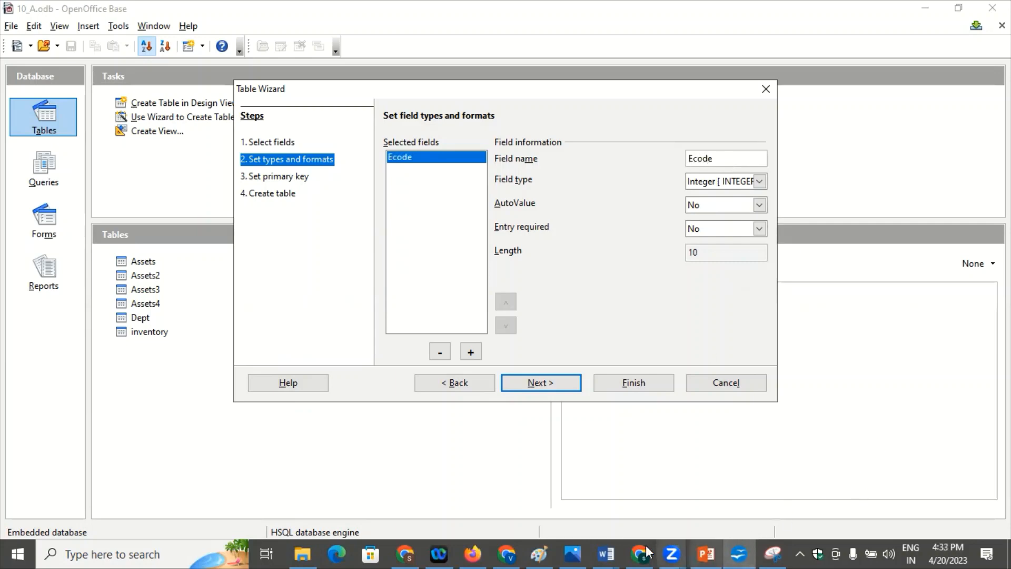
- Return to Document2 in Word and complete the fourth instruction as "Rename the field as “Ecode”"
{"action": "left_click", "coordinate": [611, 551]}
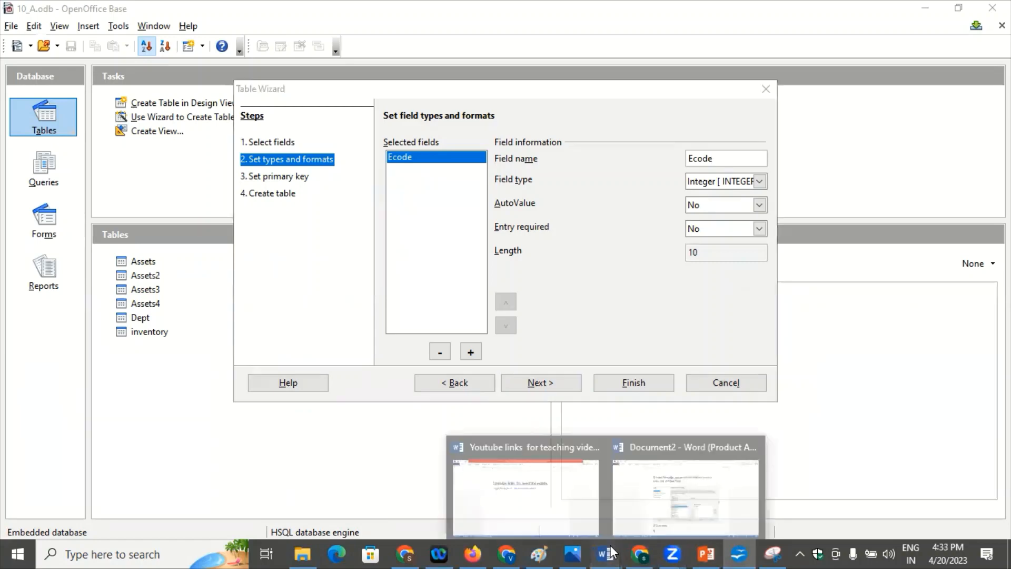
{"action": "left_click", "coordinate": [679, 500]}
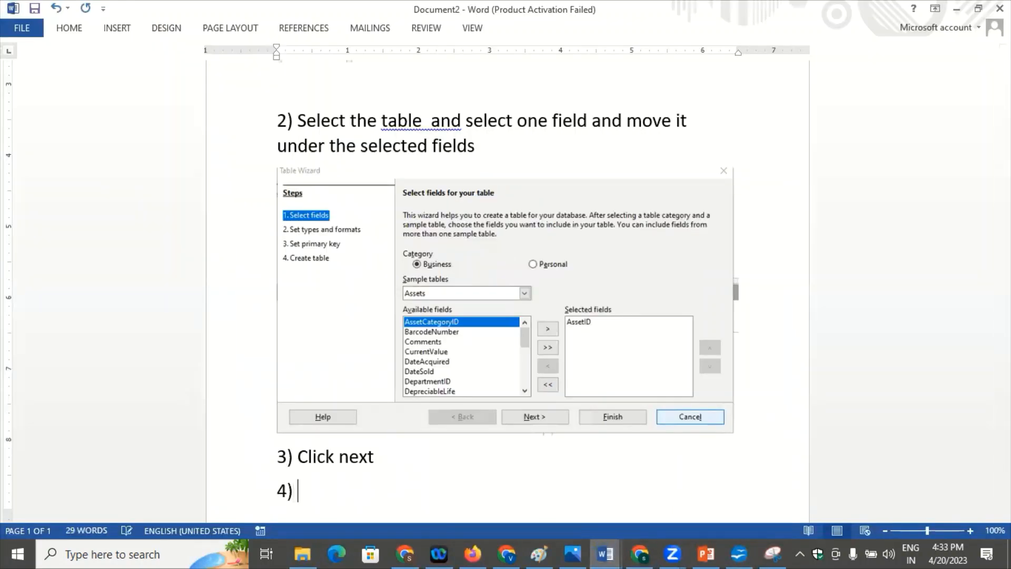
{"action": "type", "text": "Rename the file"}
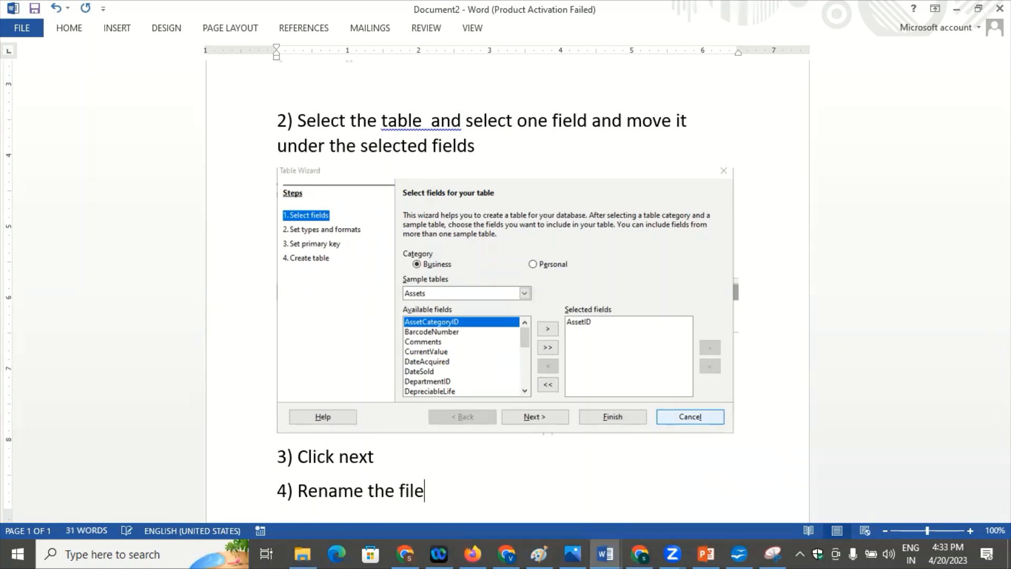
{"action": "type", "text": "d according table"}
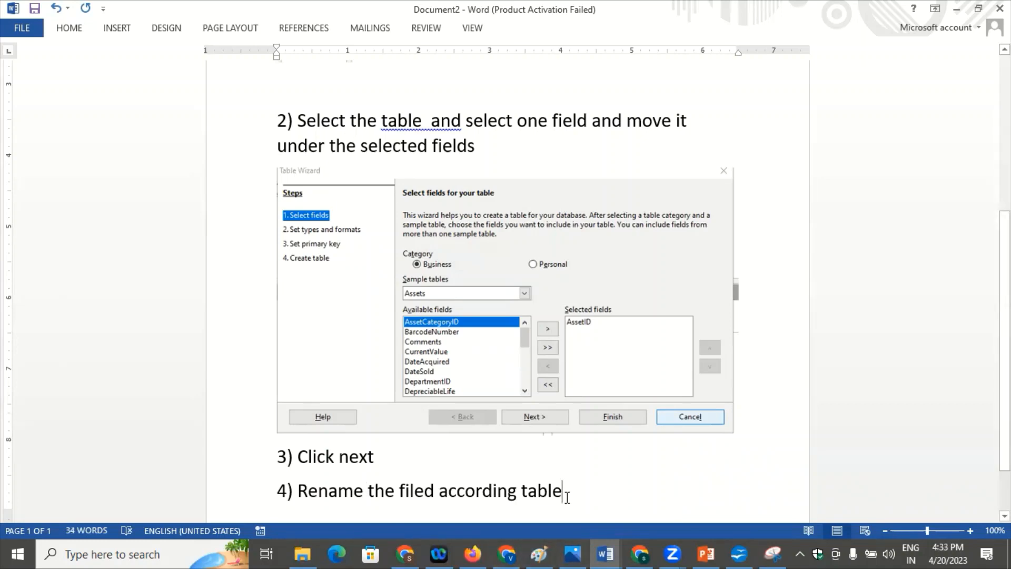
{"action": "key", "text": "BackSpace"}
{"action": "key", "text": "BackSpace"}
{"action": "key", "text": "BackSpace"}
{"action": "key", "text": "BackSpace"}
{"action": "key", "text": "BackSpace"}
{"action": "key", "text": "BackSpace"}
{"action": "key", "text": "BackSpace"}
{"action": "key", "text": "BackSpace"}
{"action": "key", "text": "BackSpace"}
{"action": "key", "text": "BackSpace"}
{"action": "key", "text": "BackSpace"}
{"action": "key", "text": "BackSpace"}
{"action": "key", "text": "BackSpace"}
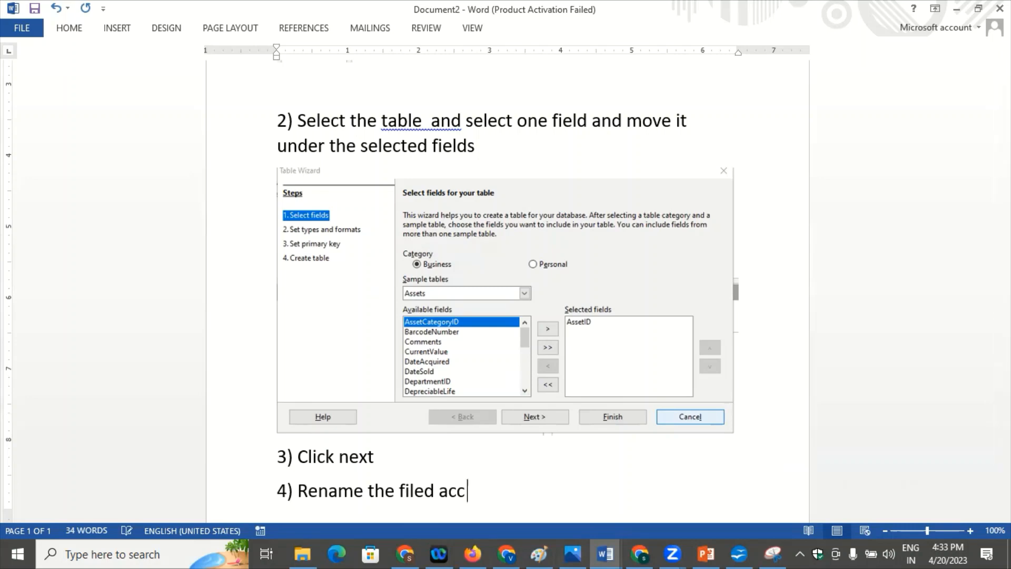
{"action": "key", "text": "BackSpace"}
{"action": "key", "text": "BackSpace"}
{"action": "key", "text": "BackSpace"}
{"action": "key", "text": "BackSpace"}
{"action": "key", "text": "BackSpace"}
{"action": "key", "text": "BackSpace"}
{"action": "type", "text": "eld as"}
{"action": "type", "text": " \"Ec"}
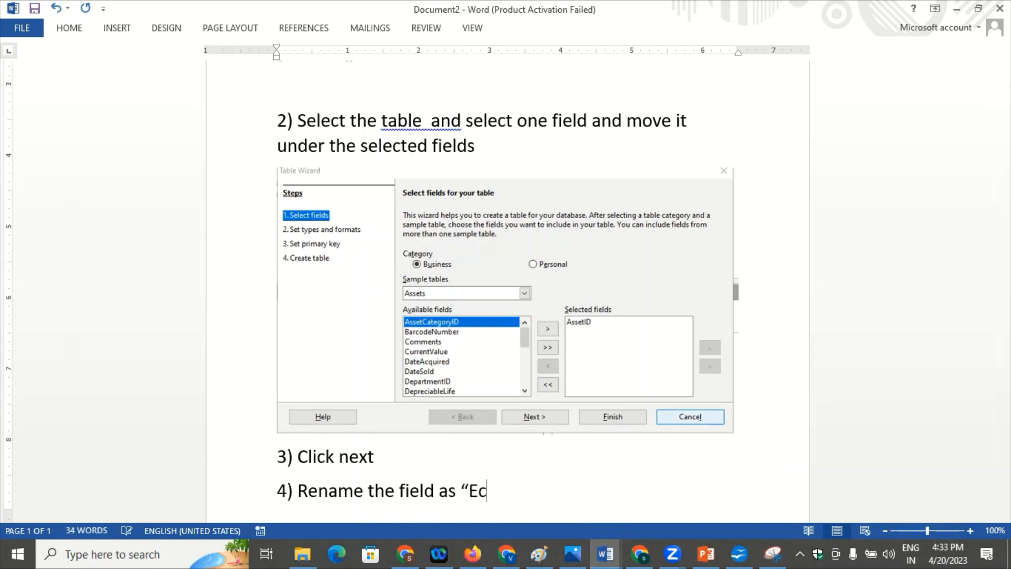
{"action": "type", "text": "ode"}
{"action": "type", "text": "\""}
- Insert a page break after the fourth instruction and write "5) click on “+” to add the new filed" on the new page
{"action": "key", "text": "ctrl+Return"}
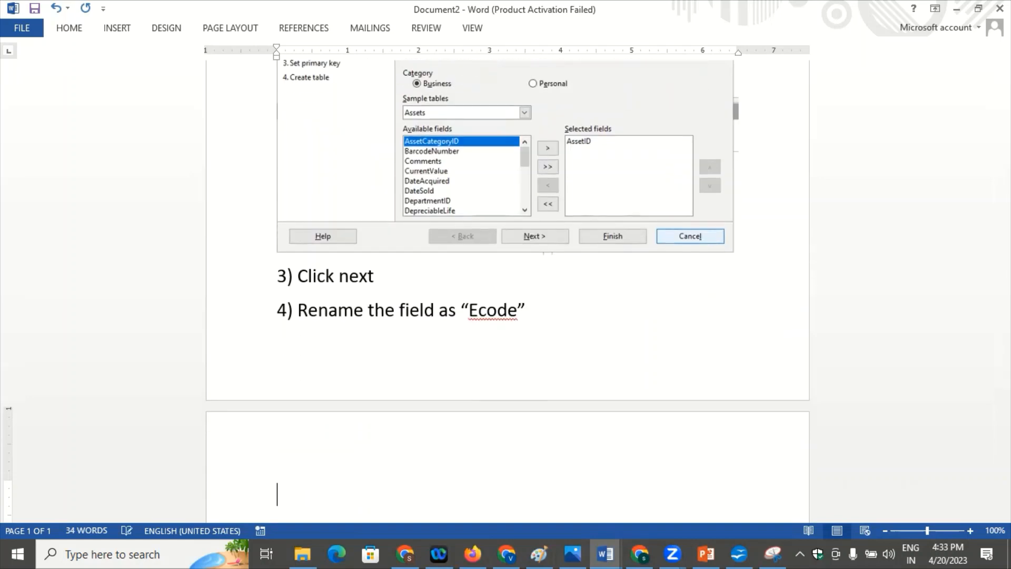
{"action": "type", "text": "5"}
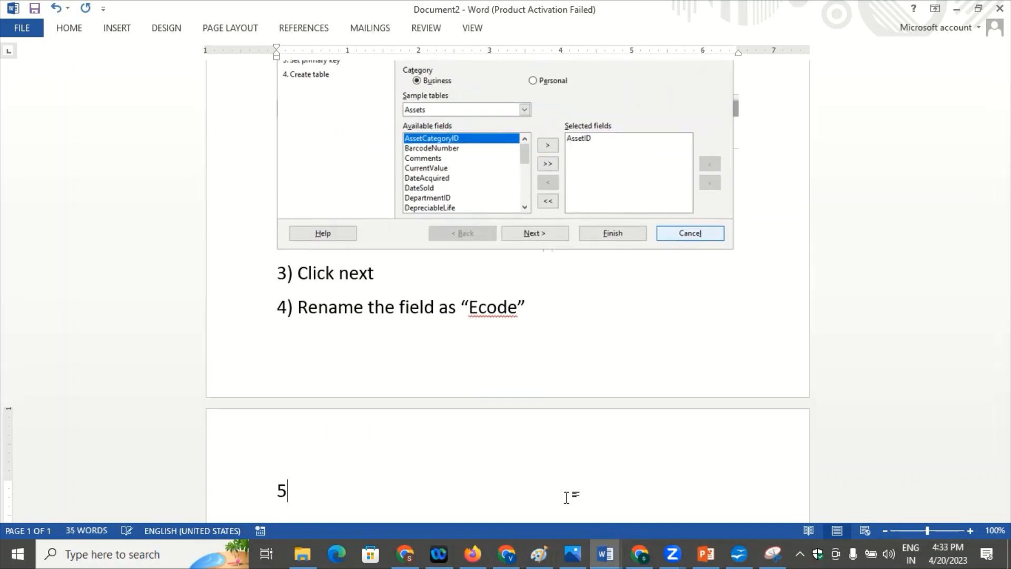
{"action": "key", "text": "BackSpace"}
{"action": "type", "text": "4"}
{"action": "key", "text": "BackSpace"}
{"action": "type", "text": "5) click on "}
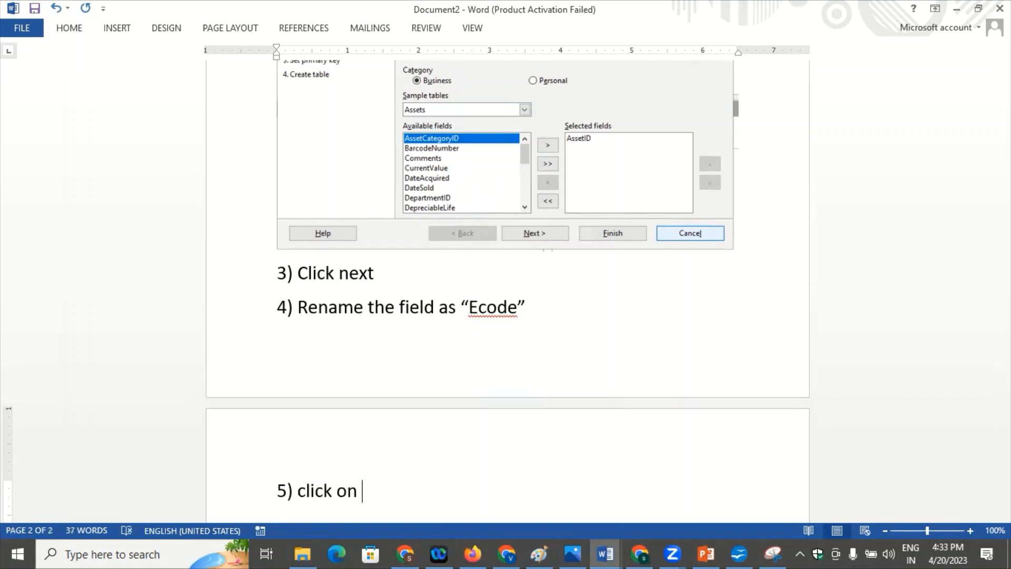
{"action": "type", "text": "\""}
{"action": "type", "text": "+"}
{"action": "type", "text": "\" to ac"}
{"action": "type", "text": "d the"}
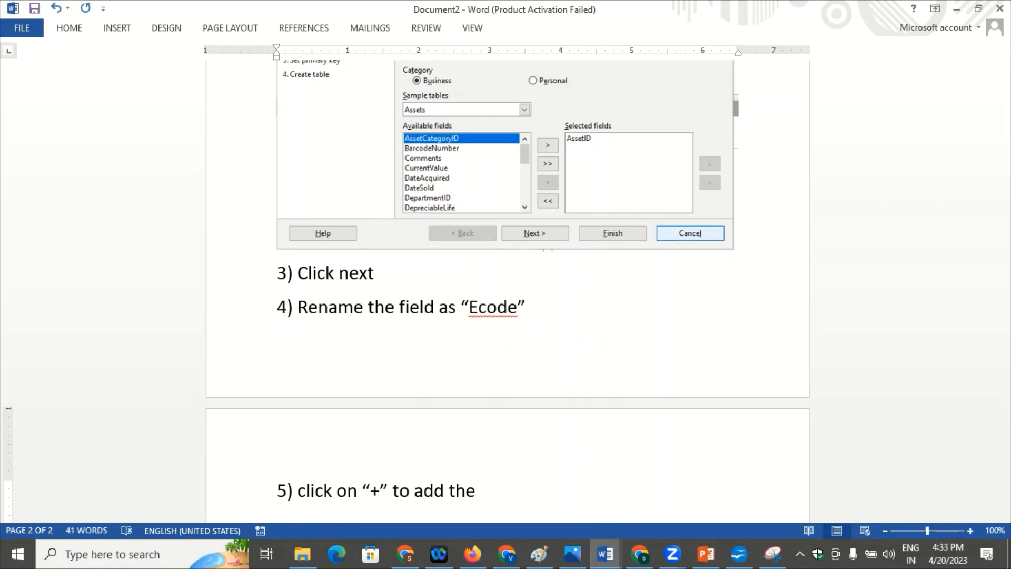
{"action": "type", "text": " new file"}
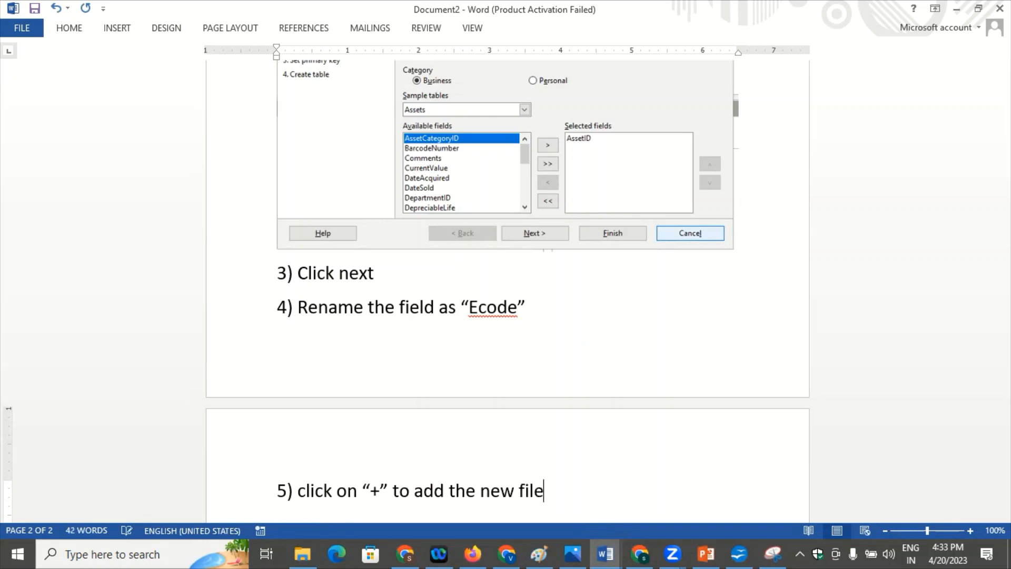
{"action": "type", "text": "d"}
- Switch to OpenOffice Base, add a new field below Ecode in the table wizard, and name it Depname
{"action": "key", "text": "alt+Tab"}
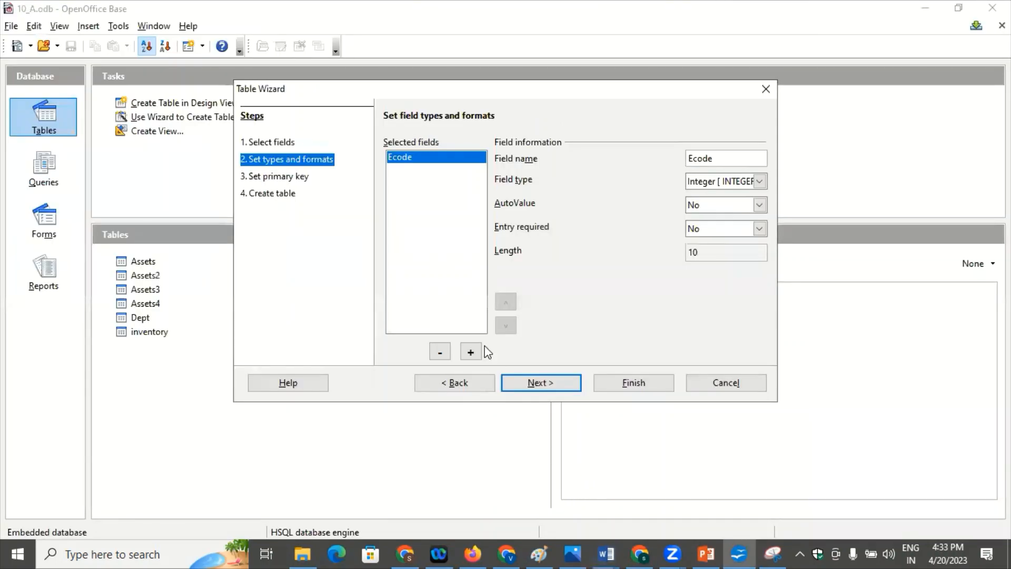
{"action": "key", "text": "alt+Tab"}
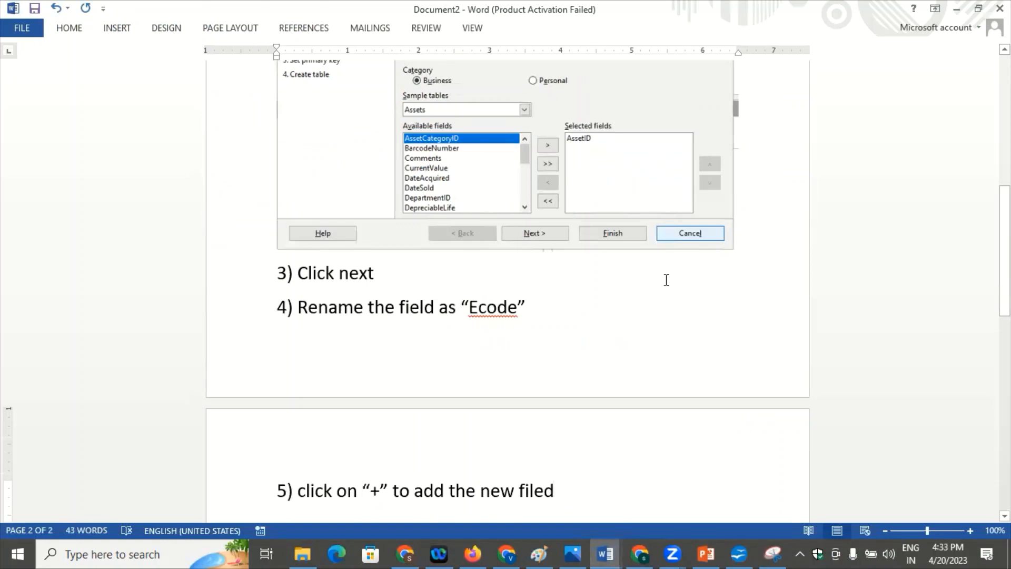
{"action": "key", "text": "alt+Tab"}
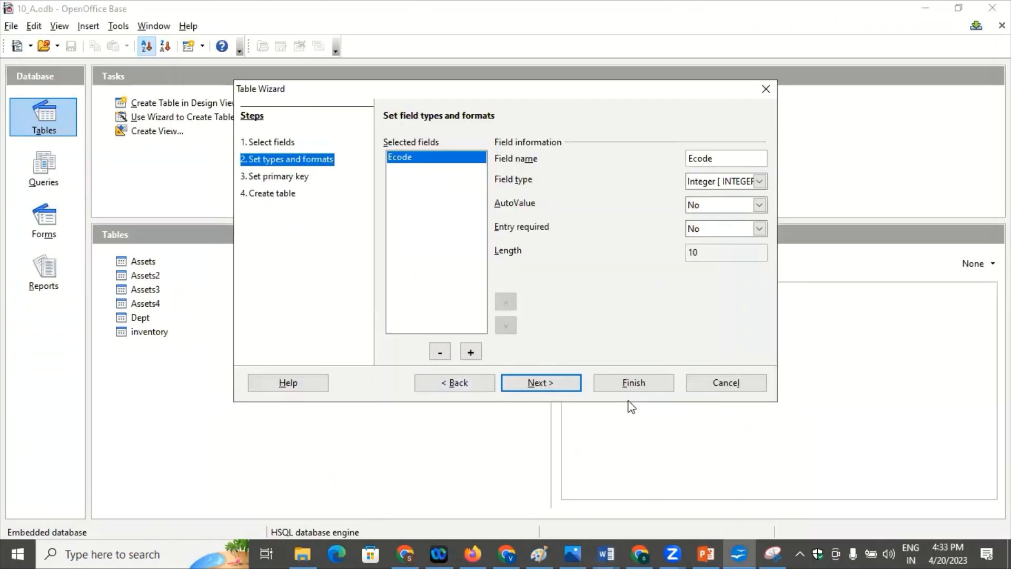
{"action": "left_click", "coordinate": [471, 352]}
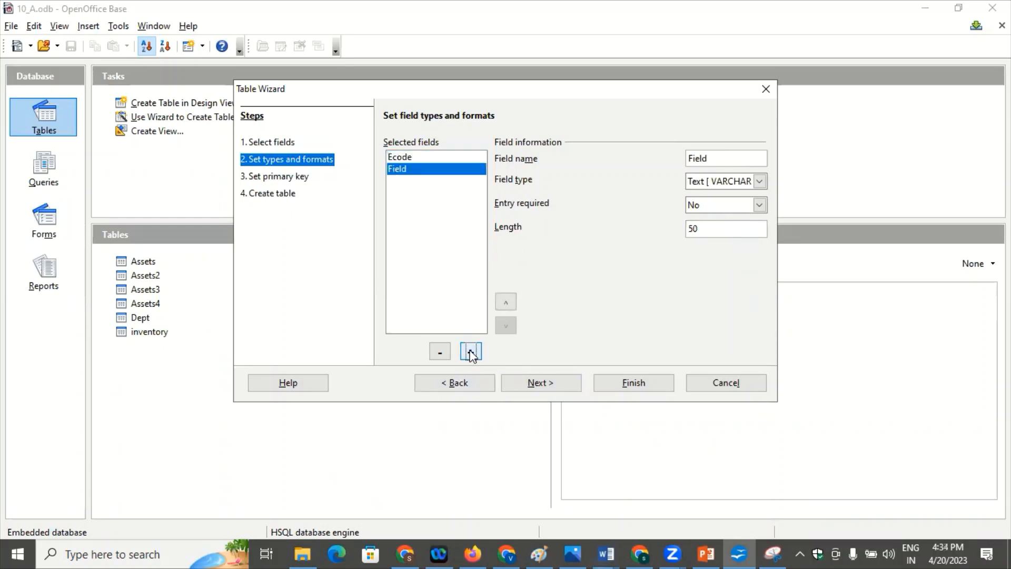
{"action": "left_click", "coordinate": [716, 160]}
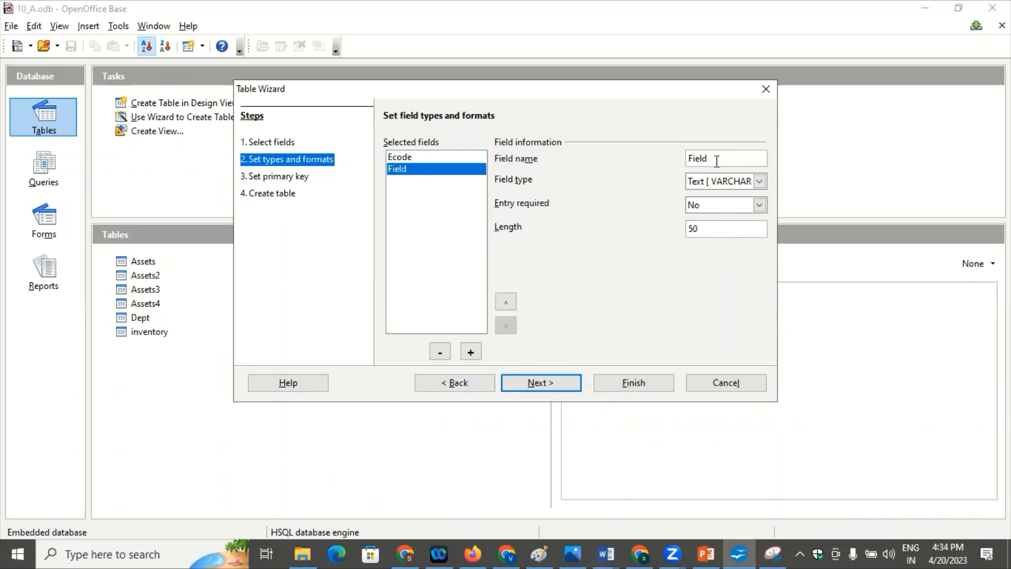
{"action": "key", "text": "BackSpace"}
{"action": "key", "text": "BackSpace"}
{"action": "key", "text": "BackSpace"}
{"action": "key", "text": "BackSpace"}
{"action": "key", "text": "BackSpace"}
{"action": "type", "text": "Depna"}
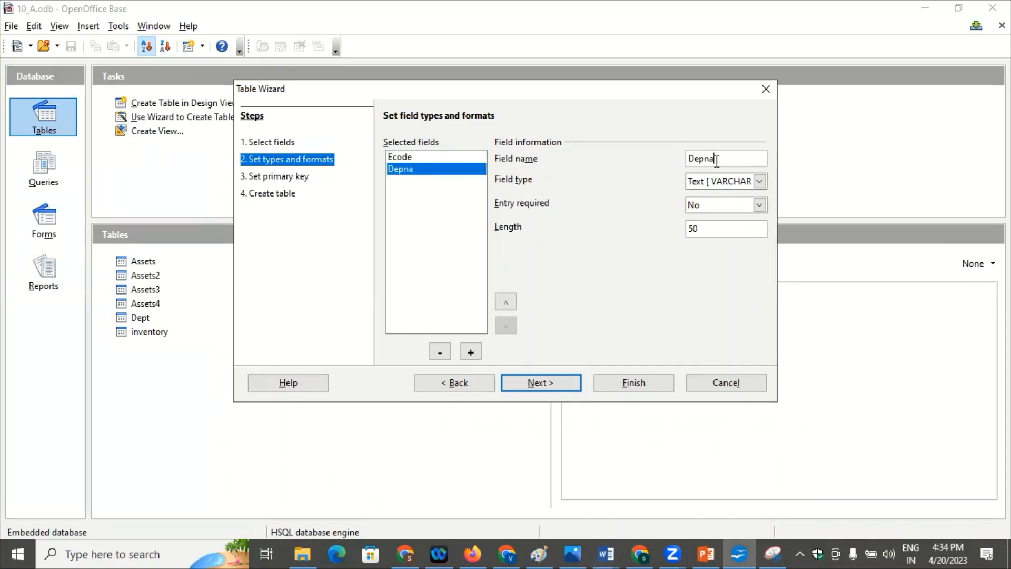
{"action": "type", "text": "me"}
- Return to Document2 in Word and extend the fifth instruction with "and rename it as “Depname”"
{"action": "mouse_move", "coordinate": [608, 551]}
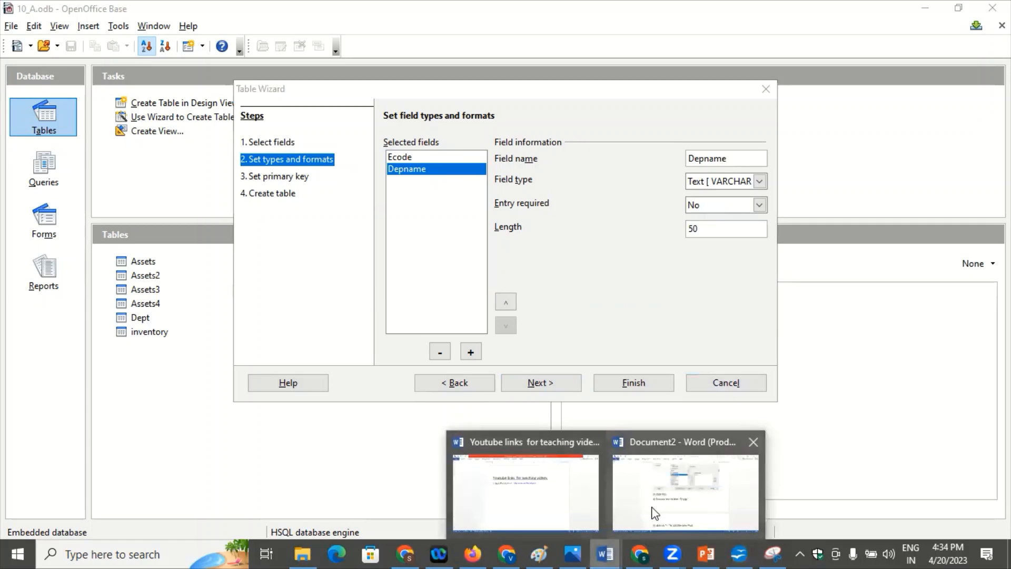
{"action": "left_click", "coordinate": [654, 485]}
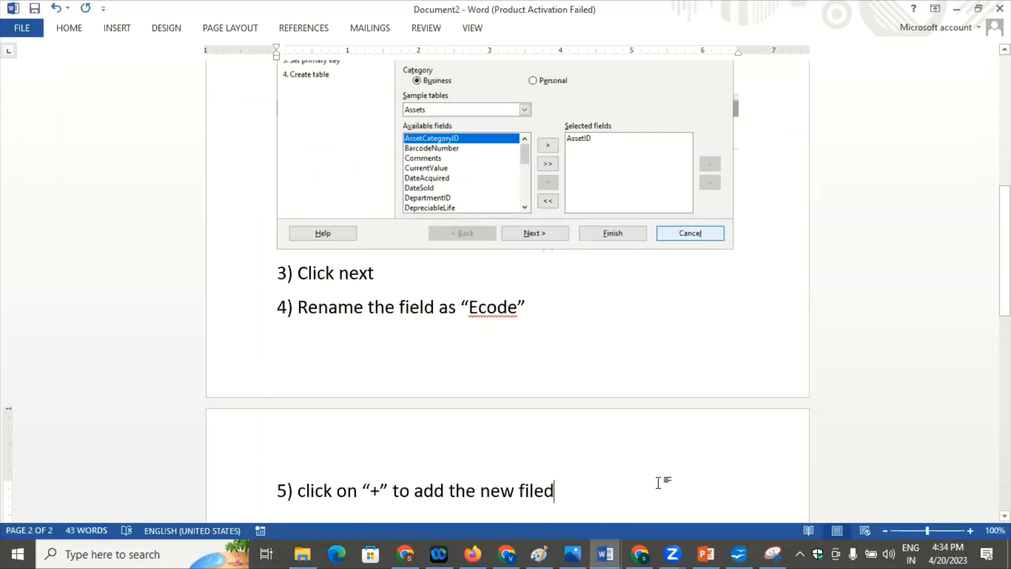
{"action": "type", "text": "and re"}
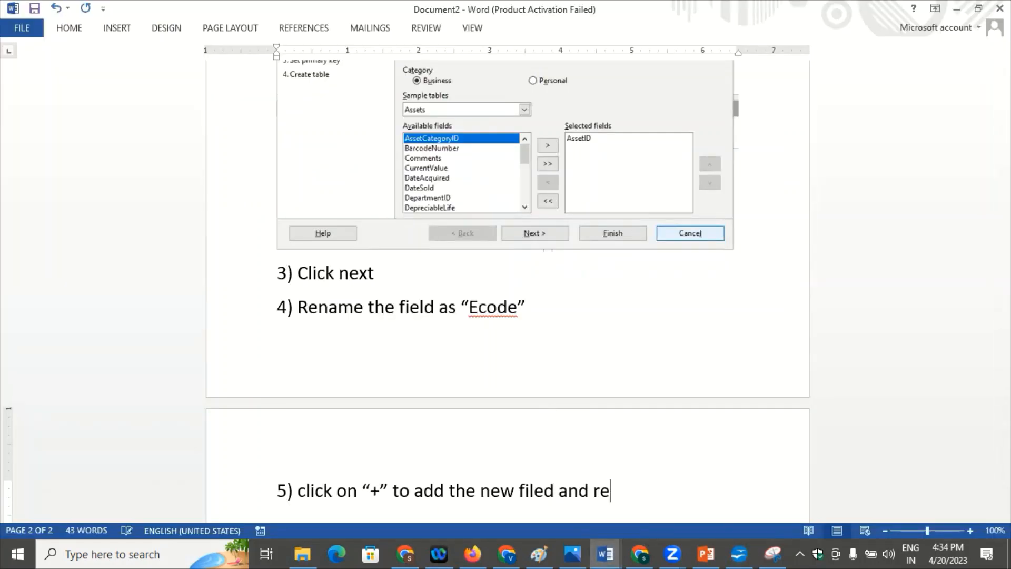
{"action": "type", "text": "name it as "}
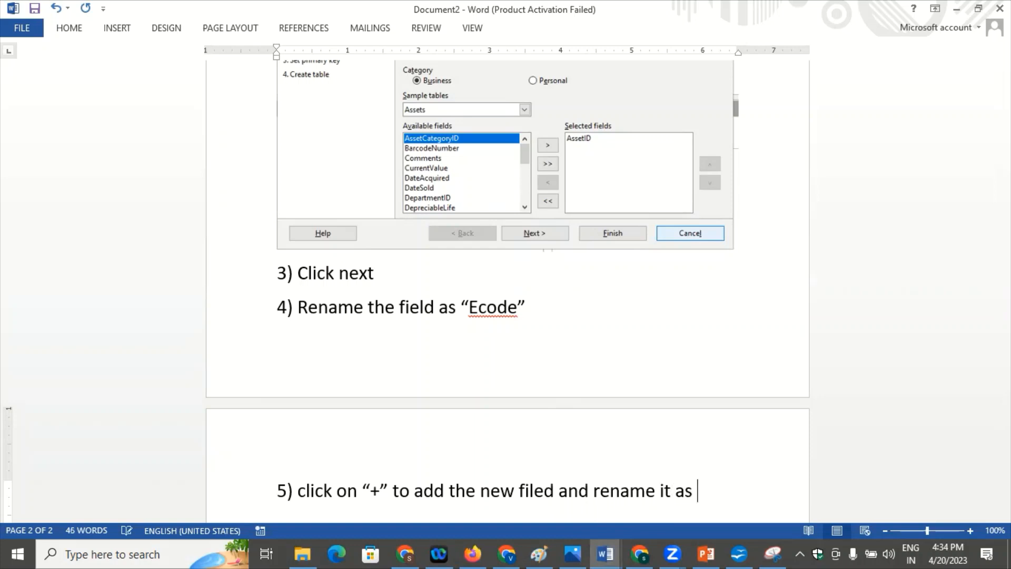
{"action": "type", "text": "\"de"}
{"action": "key", "text": "BackSpace"}
{"action": "key", "text": "BackSpace"}
{"action": "type", "text": "Depname\""}
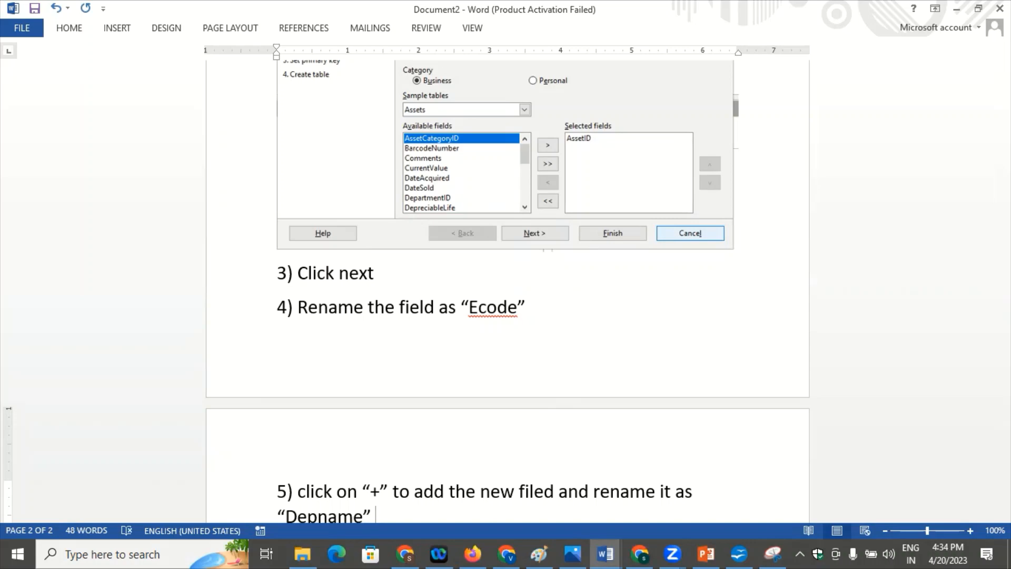
- Finish the fifth instruction in Word with "and specify the data type"
{"action": "key", "text": "alt+Tab"}
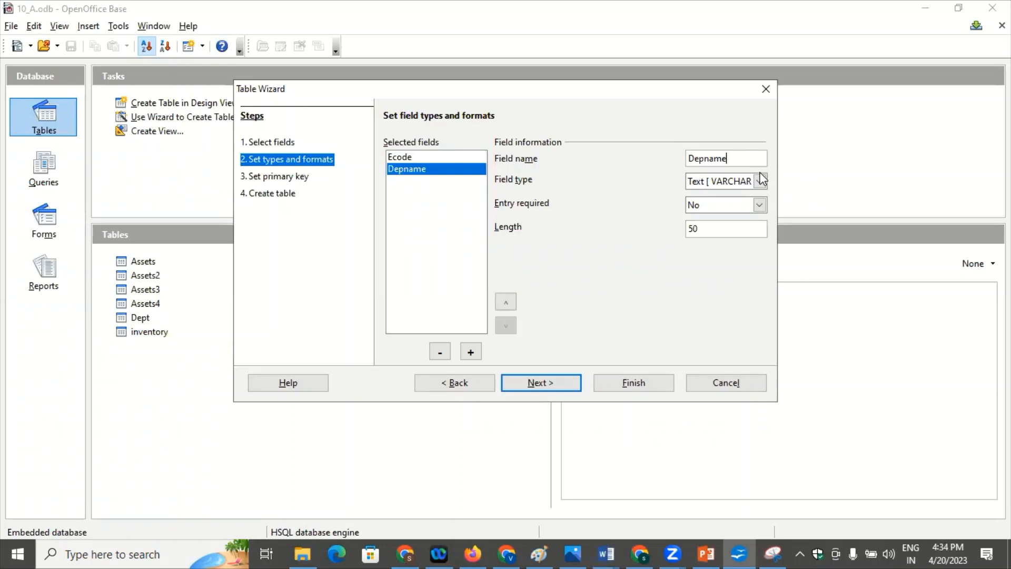
{"action": "key", "text": "alt+Tab"}
{"action": "type", "text": "and delc"}
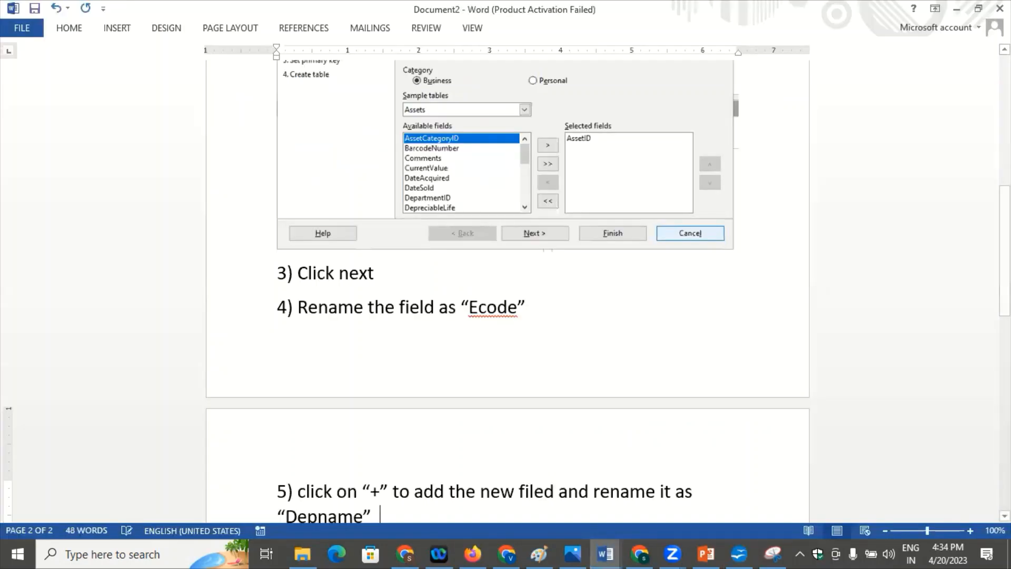
{"action": "type", "text": "are"}
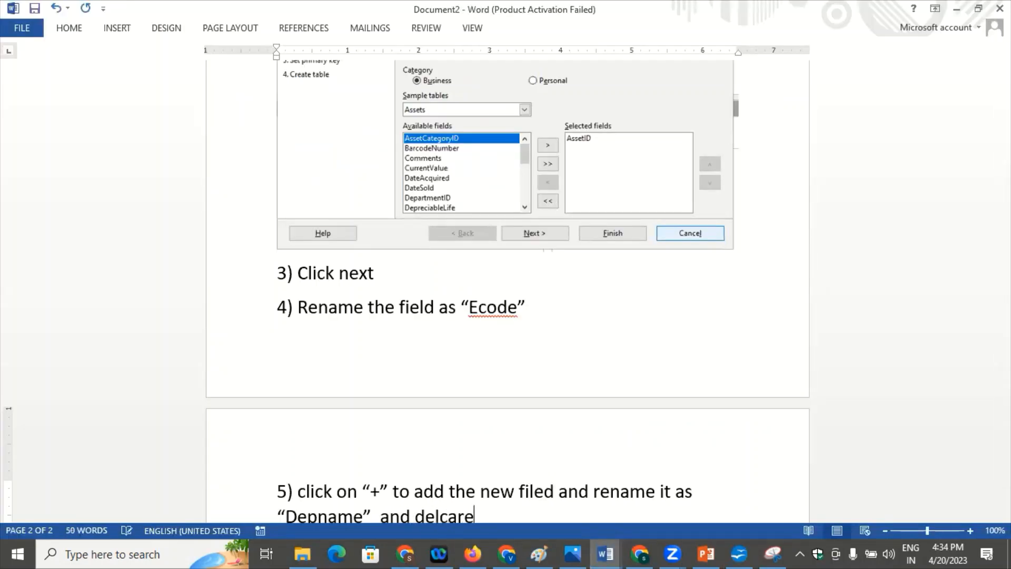
{"action": "key", "text": "BackSpace"}
{"action": "key", "text": "BackSpace"}
{"action": "key", "text": "BackSpace"}
{"action": "key", "text": "BackSpace"}
{"action": "key", "text": "BackSpace"}
{"action": "key", "text": "BackSpace"}
{"action": "key", "text": "BackSpace"}
{"action": "type", "text": "speic"}
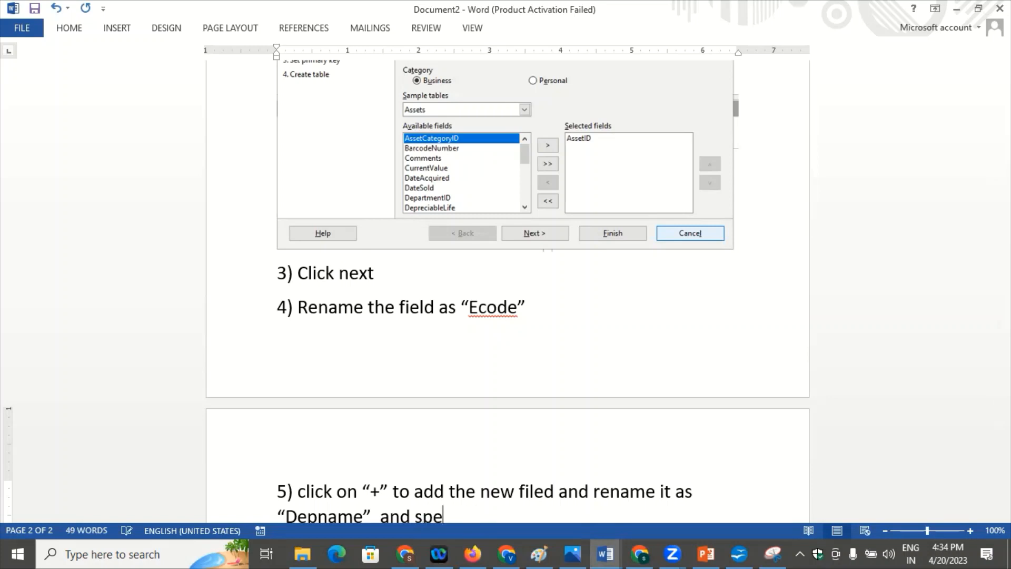
{"action": "key", "text": "BackSpace"}
{"action": "key", "text": "BackSpace"}
{"action": "type", "text": "cigy the"}
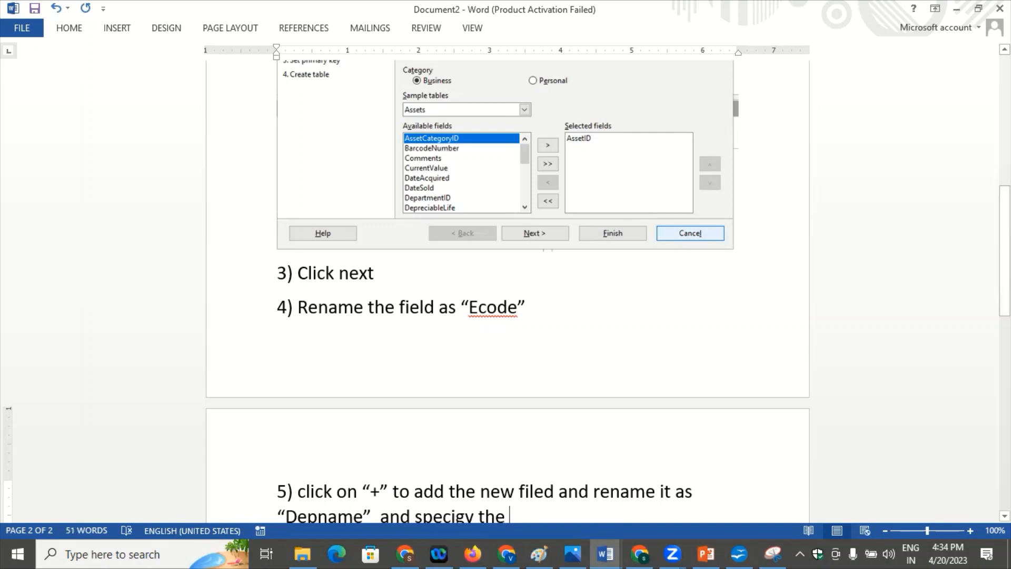
{"action": "scroll", "coordinate": [775, 277], "scroll_direction": "down", "scroll_amount": 5}
{"action": "key", "text": "BackSpace"}
{"action": "key", "text": "BackSpace"}
{"action": "key", "text": "BackSpace"}
{"action": "key", "text": "BackSpace"}
{"action": "key", "text": "BackSpace"}
{"action": "key", "text": "BackSpace"}
{"action": "key", "text": "BackSpace"}
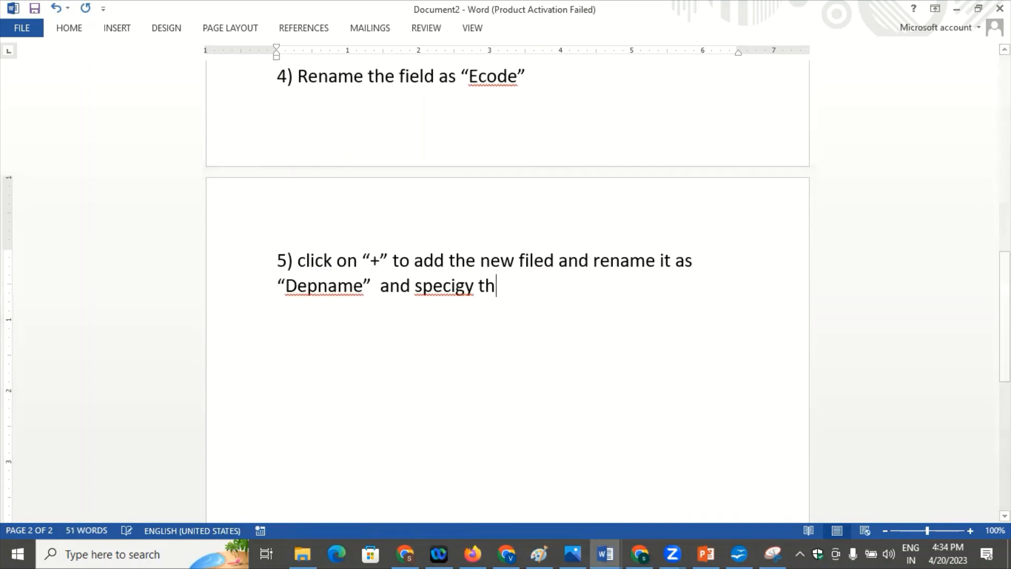
{"action": "type", "text": "fy th"}
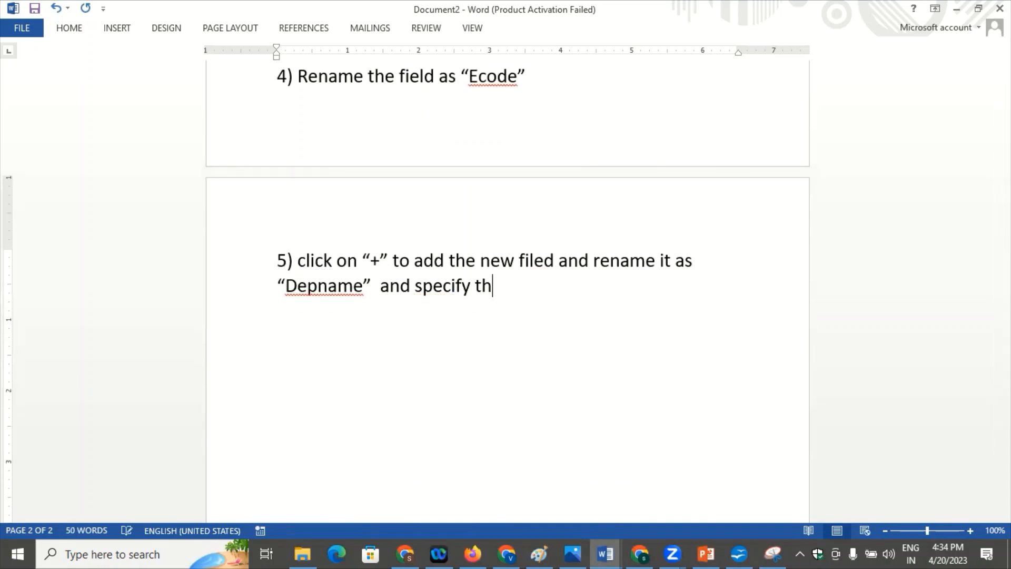
{"action": "type", "text": "e data type"}
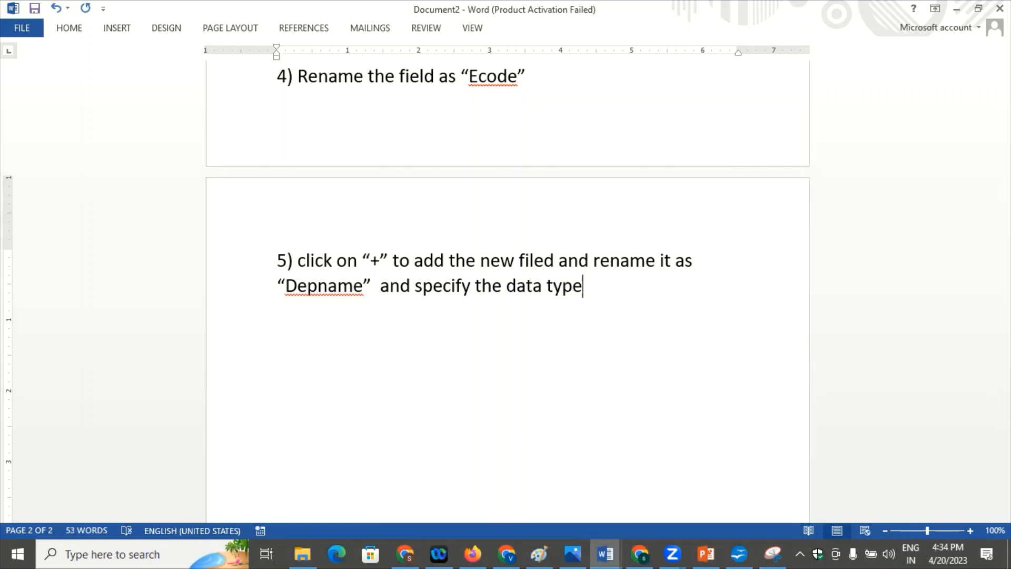
- Switch to Base and capture the whole Table Wizard window at the field types and formats stage with Snipping Tool
{"action": "key", "text": "alt+Tab"}
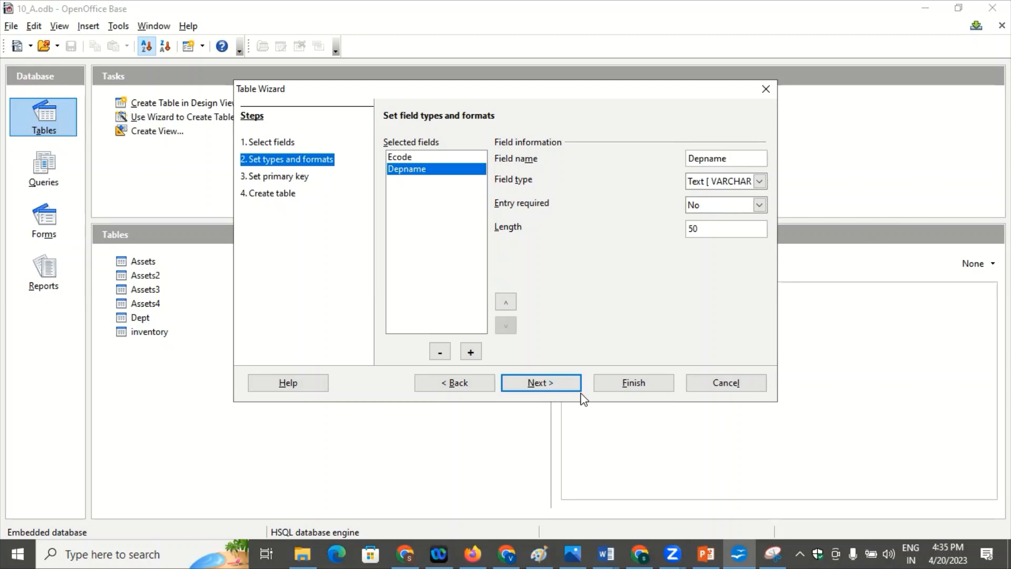
{"action": "key", "text": "alt+Tab"}
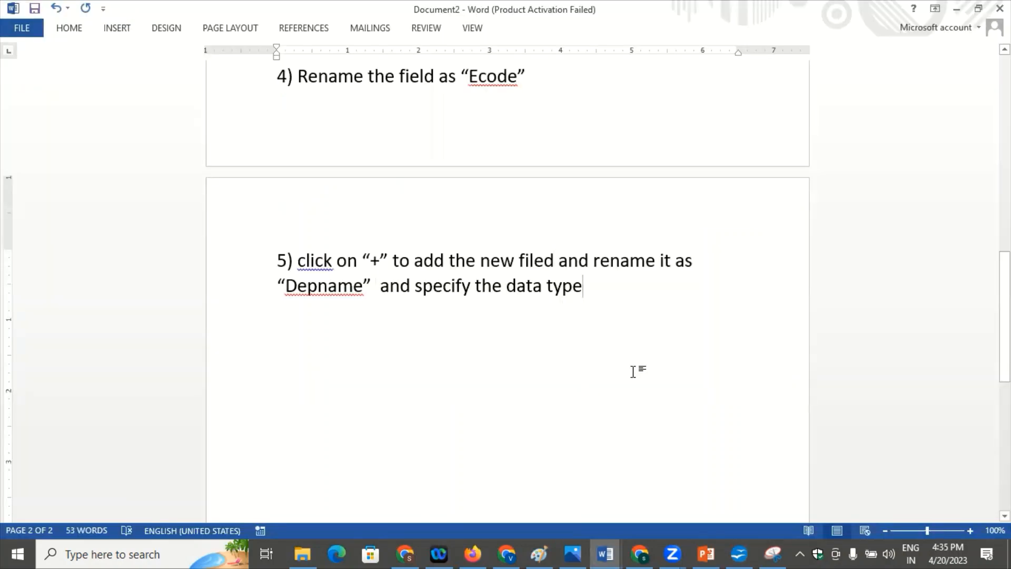
{"action": "key", "text": "alt+Tab"}
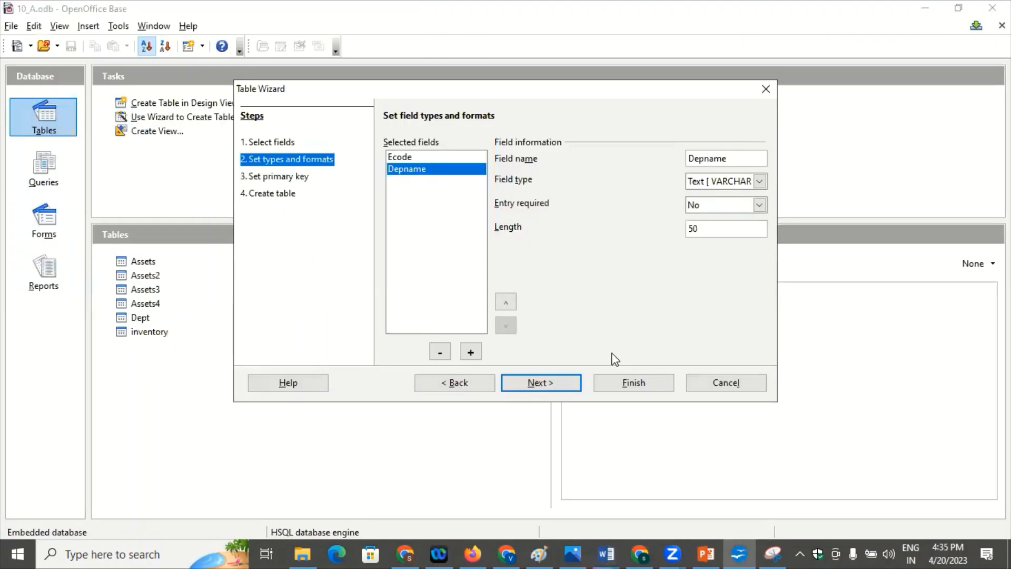
{"action": "left_click", "coordinate": [772, 552]}
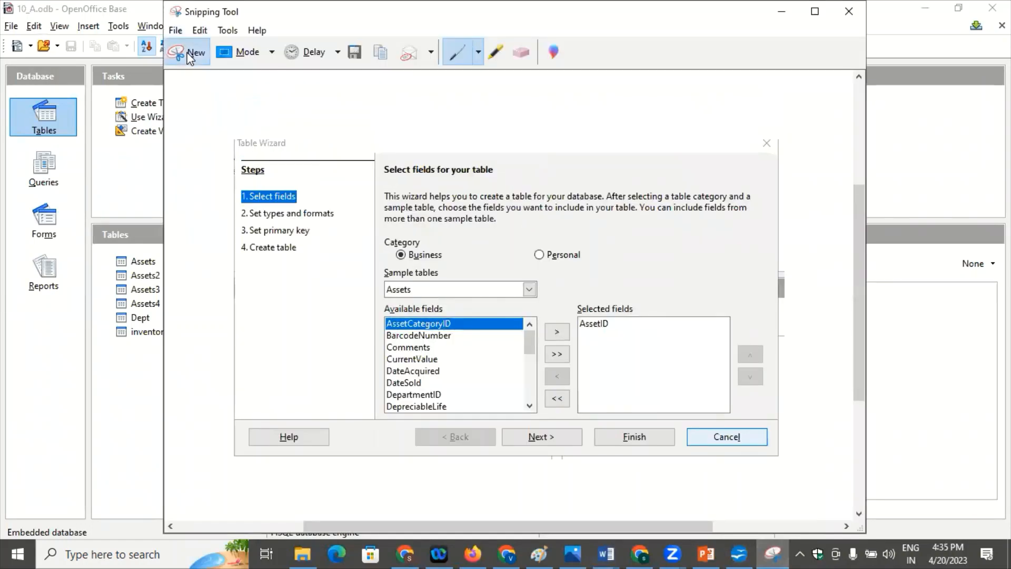
{"action": "left_click", "coordinate": [179, 51]}
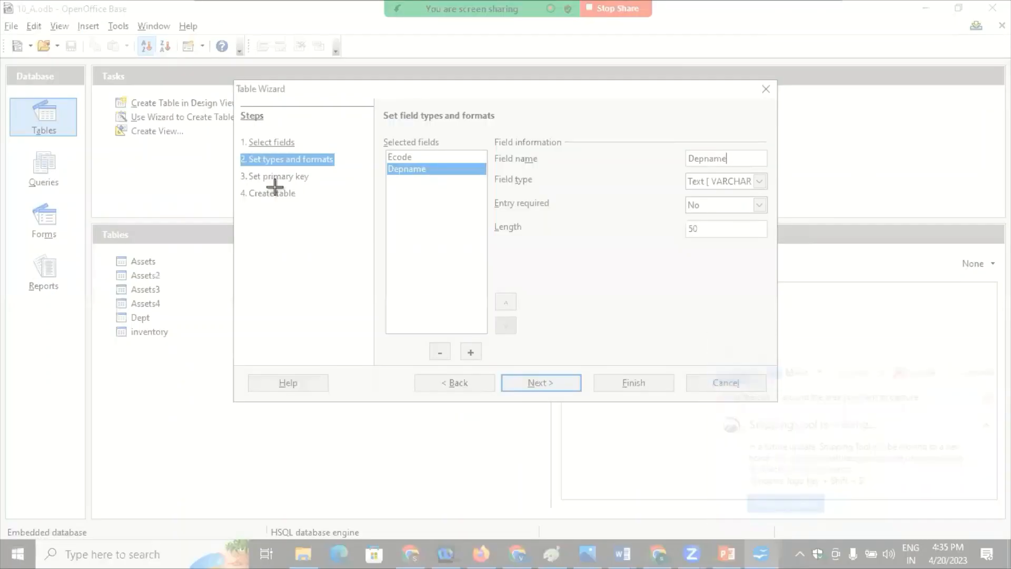
{"action": "left_click_drag", "start_coordinate": [235, 85], "coordinate": [780, 399]}
- Paste the snip on a new line below the fifth instruction in Document2 in Word, and add an empty line beneath the image
{"action": "mouse_move", "coordinate": [605, 552]}
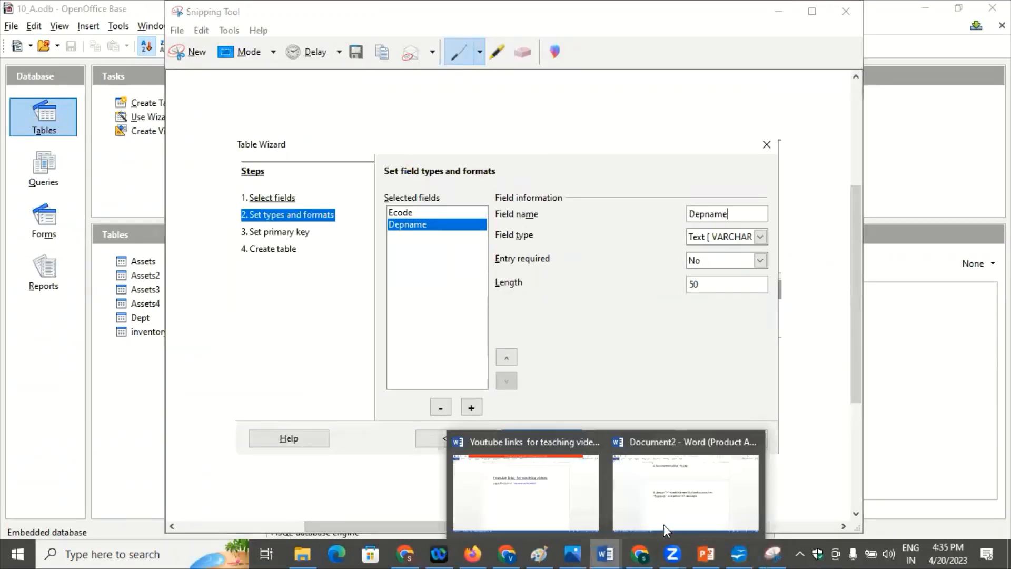
{"action": "left_click", "coordinate": [681, 503]}
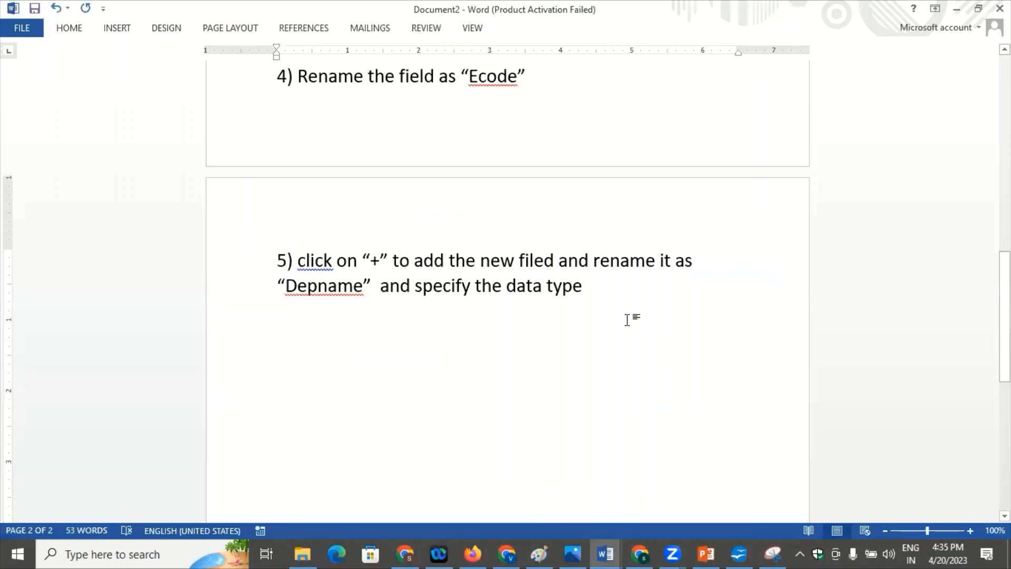
{"action": "key", "text": "Return"}
{"action": "type", "text": "6)"}
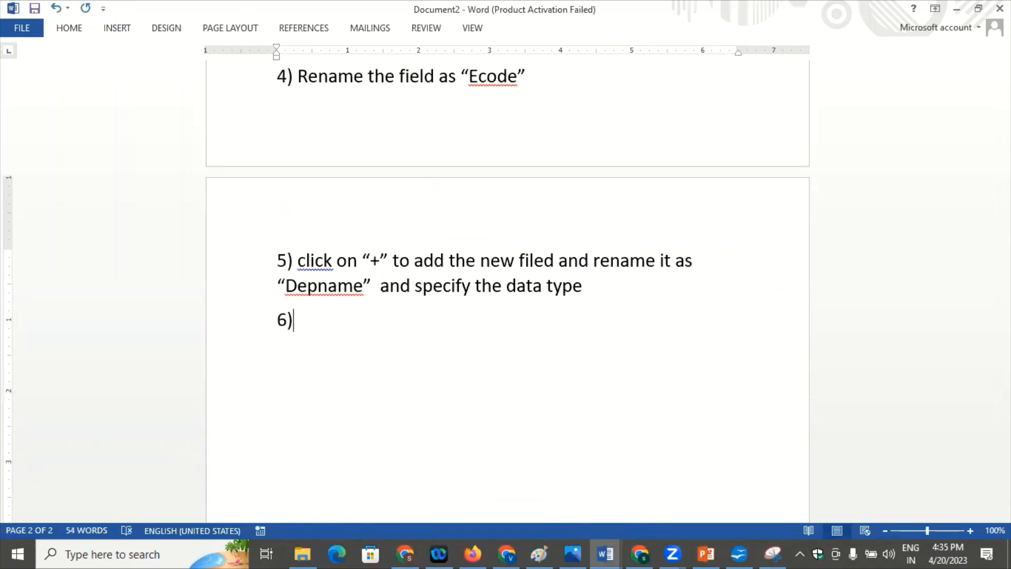
{"action": "key", "text": "BackSpace"}
{"action": "key", "text": "BackSpace"}
{"action": "key", "text": "ctrl+v"}
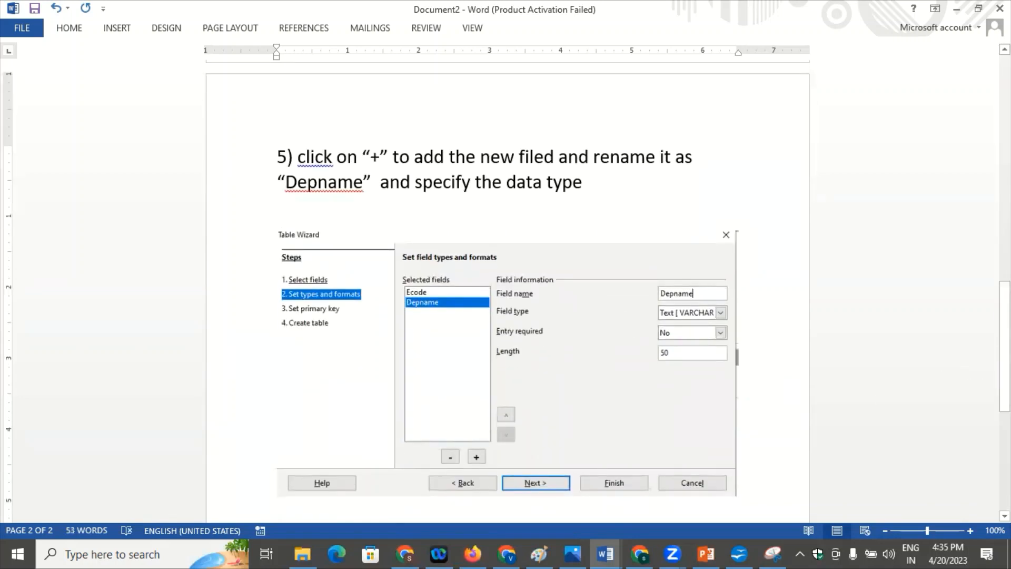
{"action": "left_click_drag", "start_coordinate": [1004, 382], "coordinate": [1004, 456]}
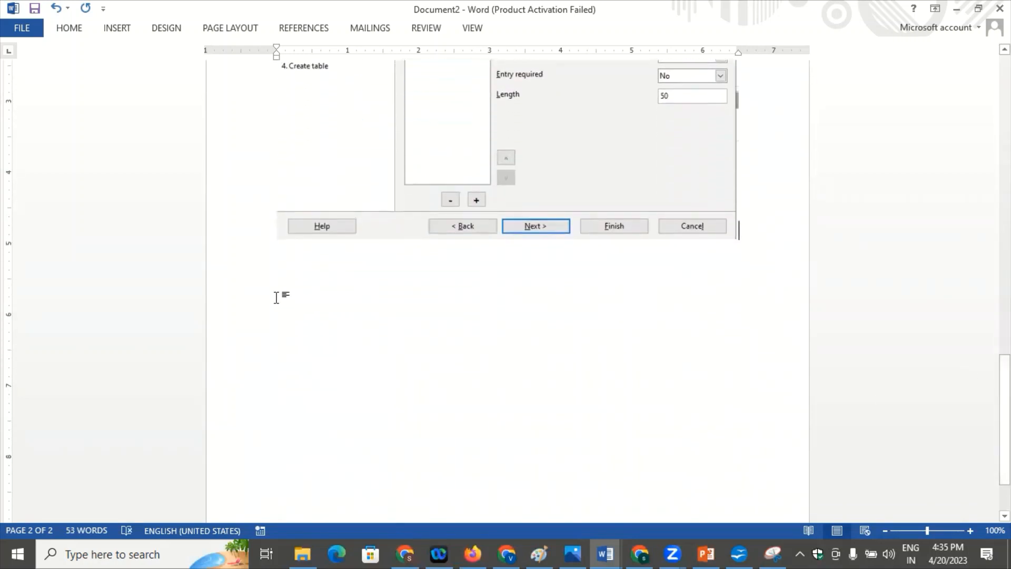
{"action": "scroll", "coordinate": [295, 332], "scroll_direction": "up", "scroll_amount": 2}
{"action": "key", "text": "Left"}
{"action": "key", "text": "Return"}
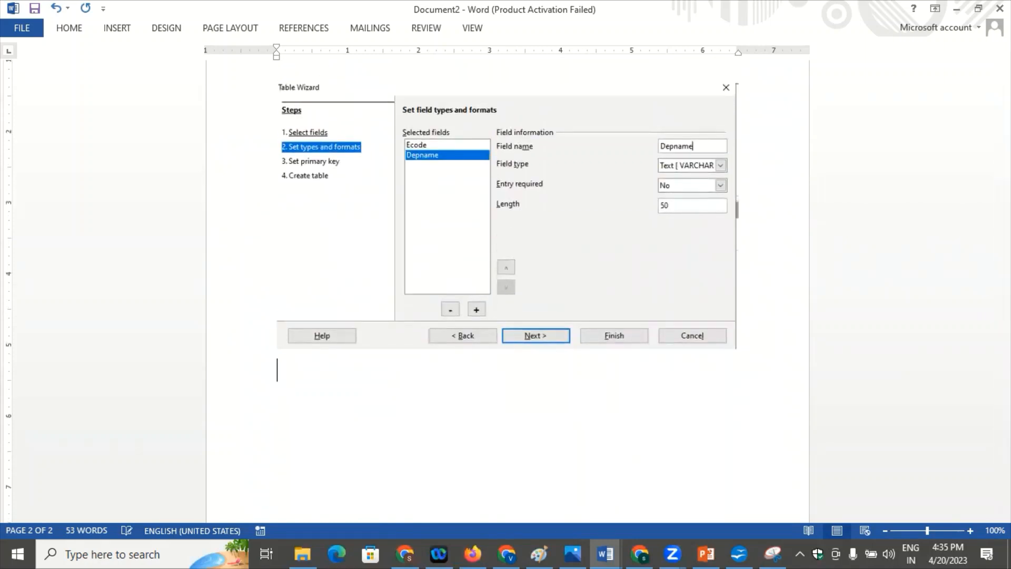
- Begin the seventh instruction below the pasted image with "7) Repeat the step 6 and"
{"action": "type", "text": "7) Repea th"}
{"action": "key", "text": "BackSpace"}
{"action": "key", "text": "BackSpace"}
{"action": "key", "text": "BackSpace"}
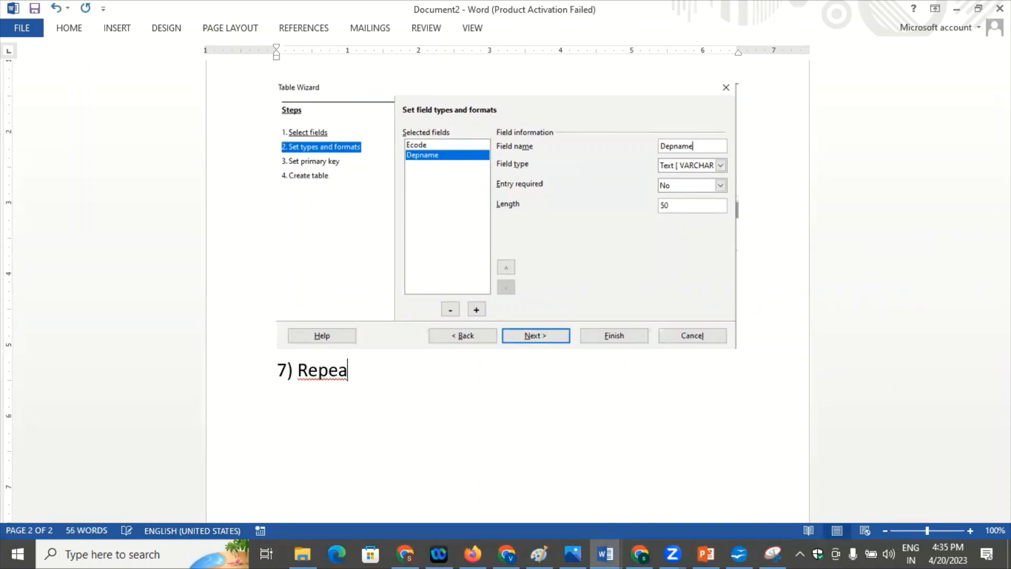
{"action": "type", "text": "t the stp"}
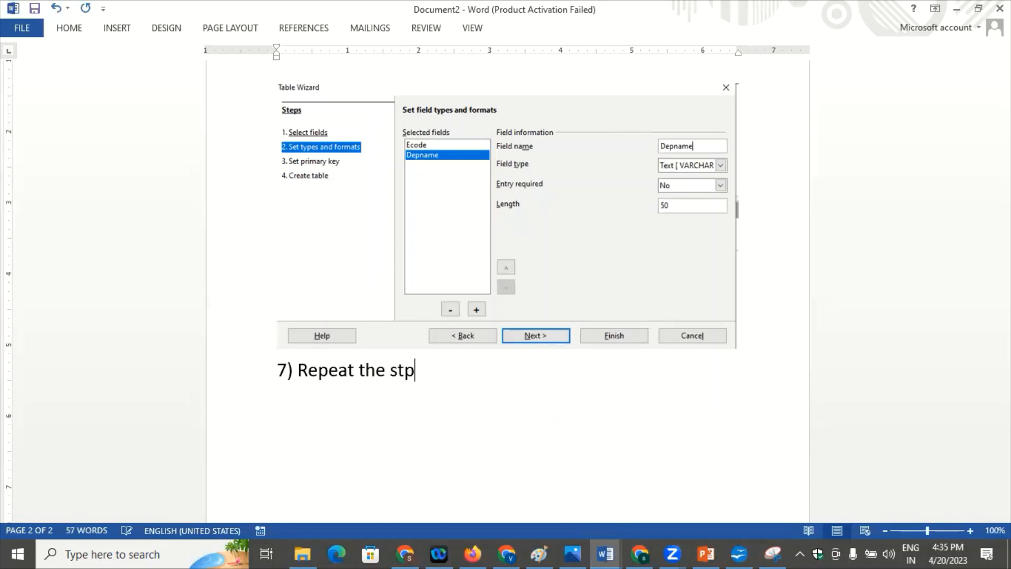
{"action": "key", "text": "BackSpace"}
{"action": "type", "text": "ep "}
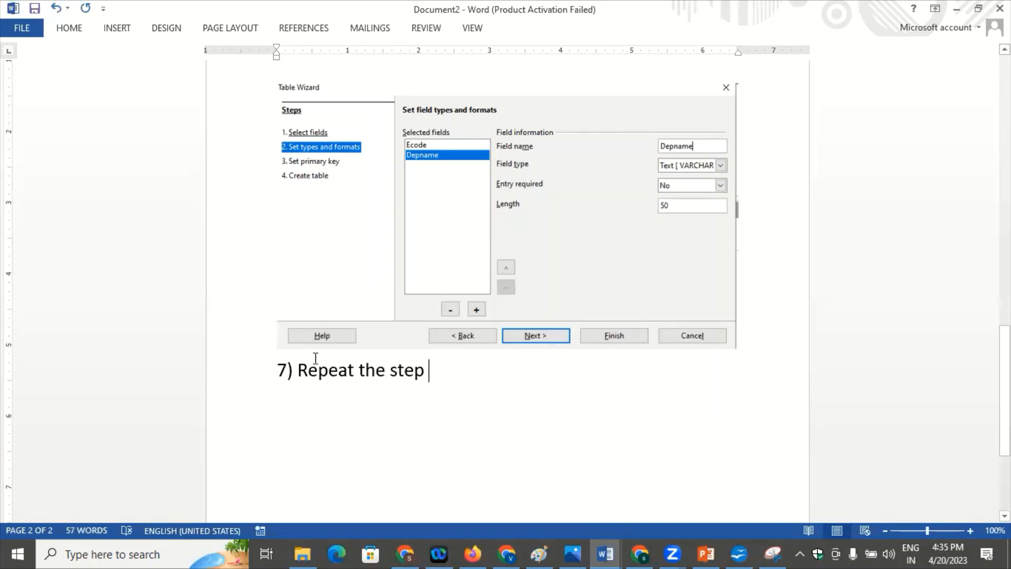
{"action": "type", "text": "6 and"}
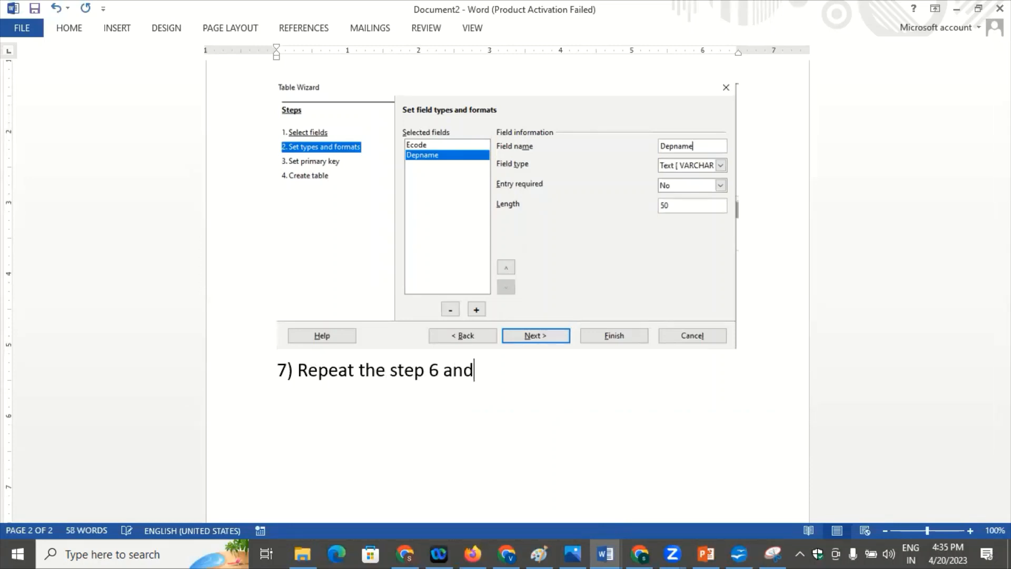
- Continue the seventh instruction with "rename the field as “Budget” and"
{"action": "type", "text": " renam the"}
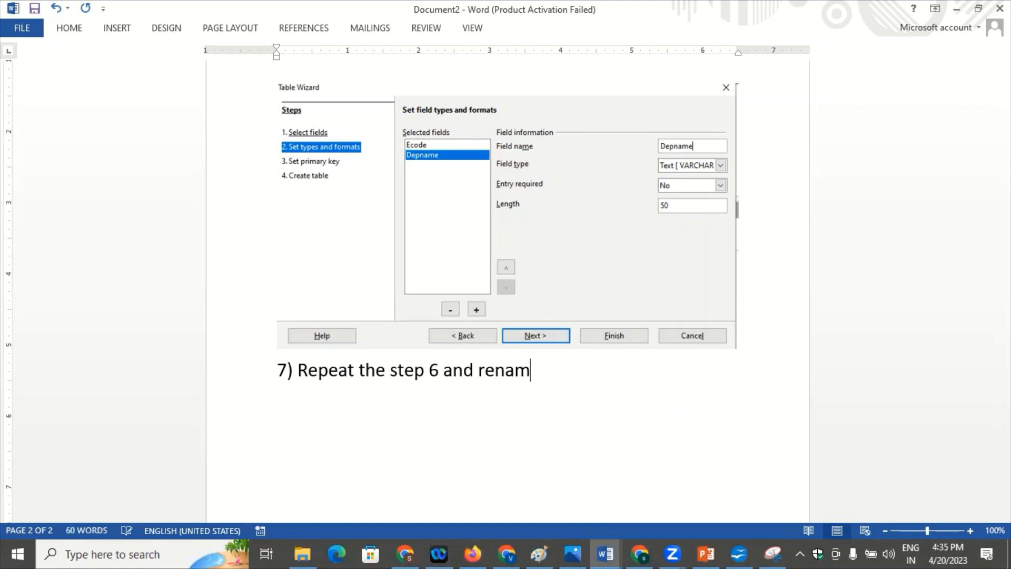
{"action": "key", "text": "BackSpace"}
{"action": "key", "text": "BackSpace"}
{"action": "key", "text": "BackSpace"}
{"action": "key", "text": "BackSpace"}
{"action": "key", "text": "BackSpace"}
{"action": "type", "text": "e the field as"}
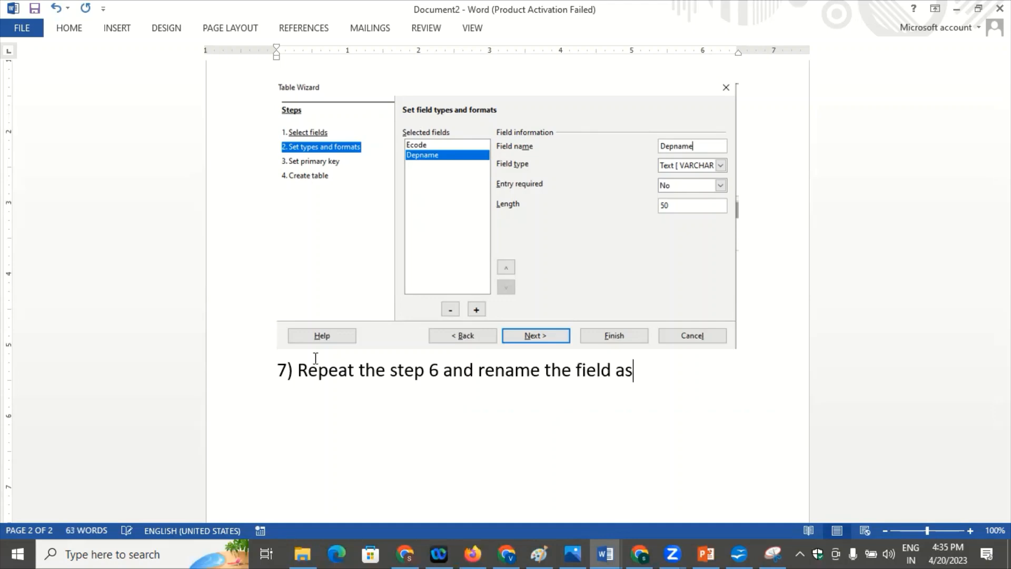
{"action": "key", "text": "alt+Tab"}
{"action": "key", "text": "alt+Tab"}
{"action": "type", "text": "“Budget"}
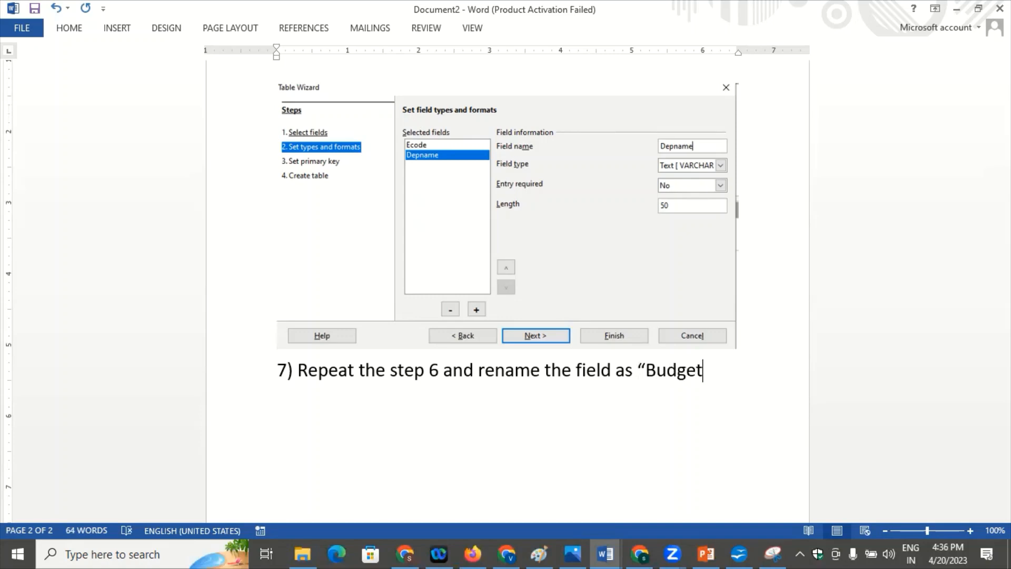
{"action": "type", "text": "” and "}
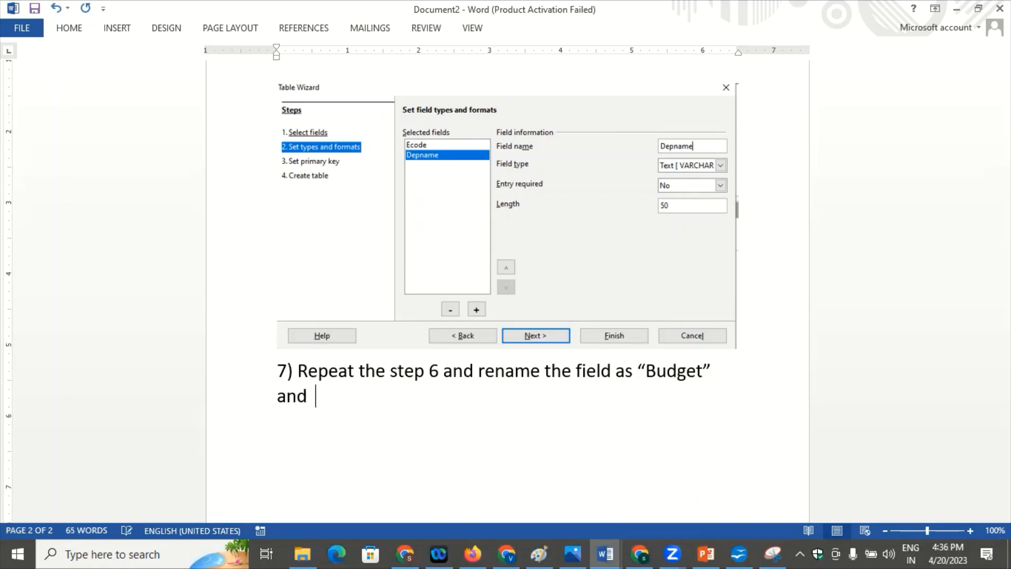
- Finish the seventh instruction with "specify the data type"
{"action": "type", "text": "speciy"}
{"action": "key", "text": "BackSpace"}
{"action": "type", "text": "fy the "}
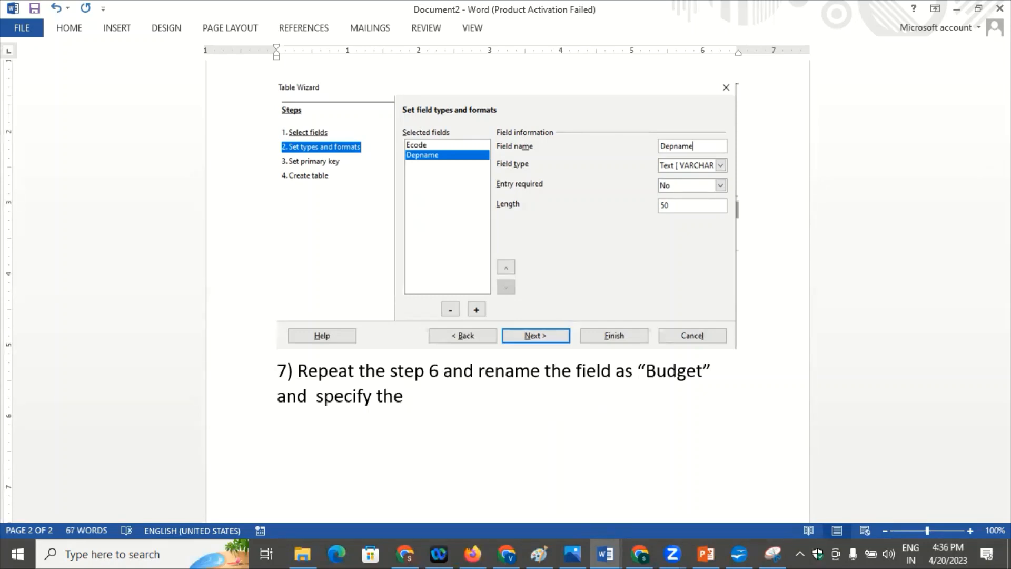
{"action": "type", "text": "data type"}
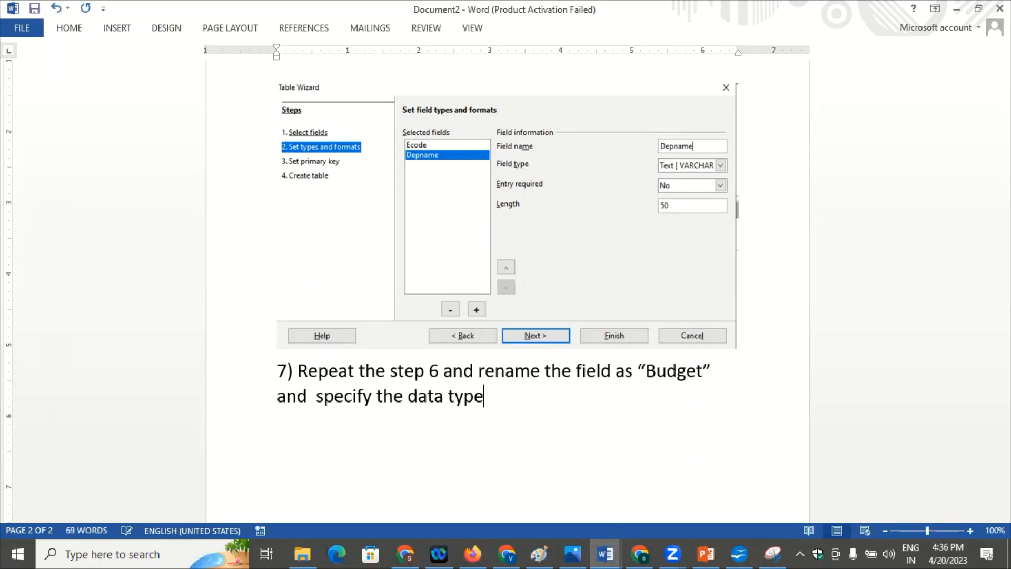
- Add the eighth instruction "8) Click next" on a new line and start the following line with "9)"
{"action": "key", "text": "Return"}
{"action": "type", "text": "8) "}
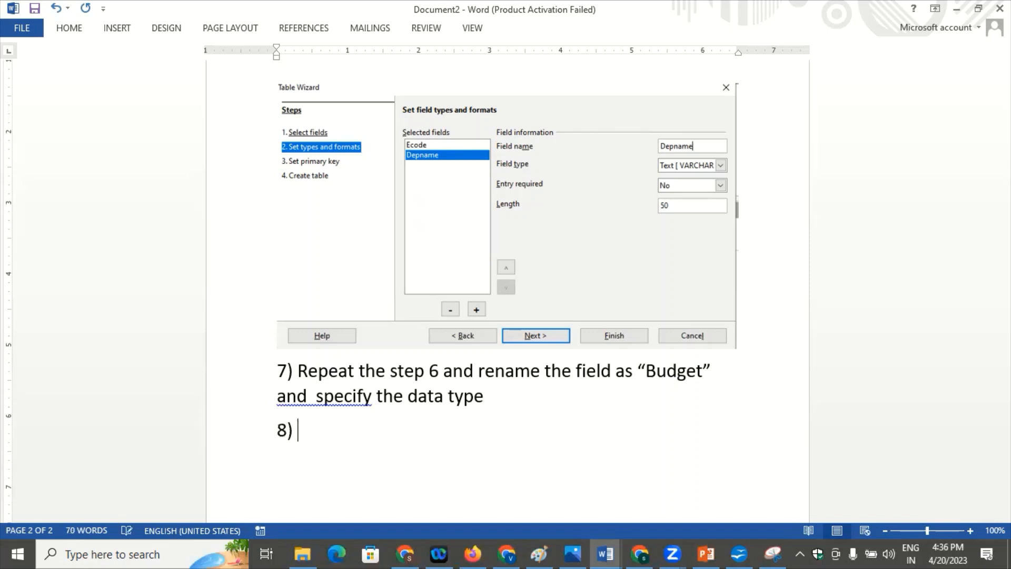
{"action": "type", "text": "Click ne"}
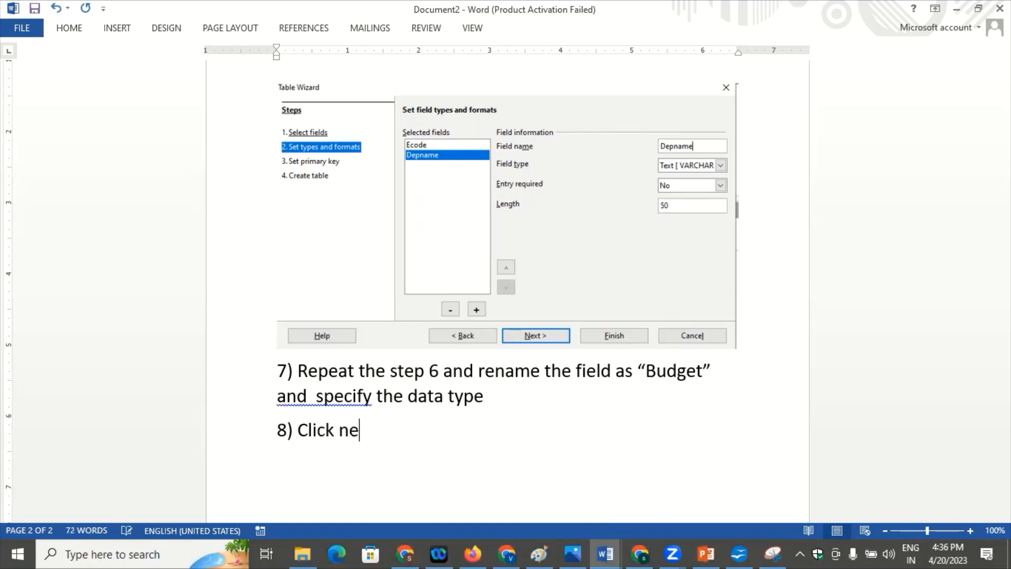
{"action": "type", "text": "xt"}
{"action": "key", "text": "Return"}
{"action": "type", "text": "9)"}
- In Base, advance the Table Wizard to the primary key stage with an existing field used as primary key, and return to Word
{"action": "left_click", "coordinate": [740, 550]}
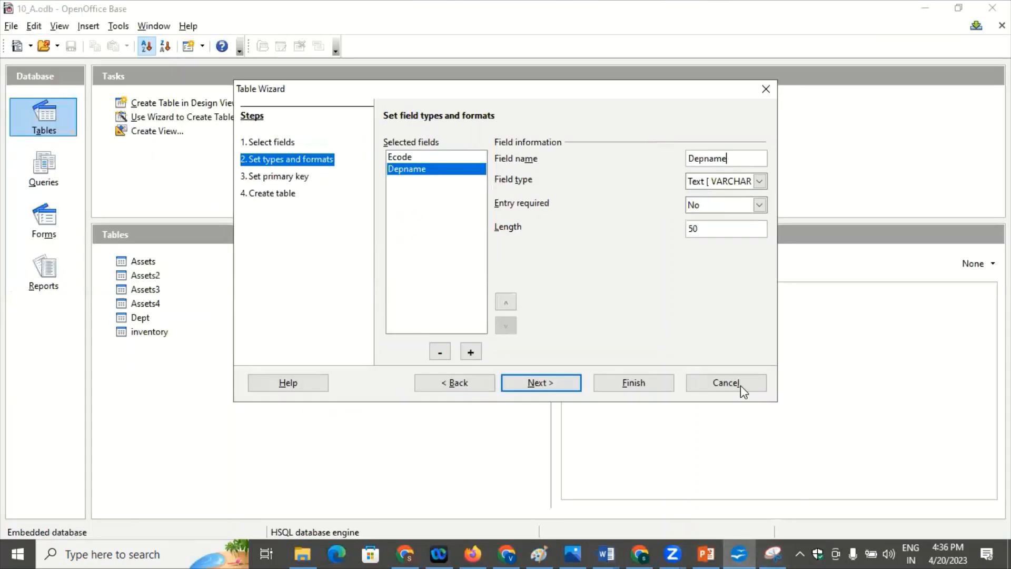
{"action": "left_click", "coordinate": [565, 389]}
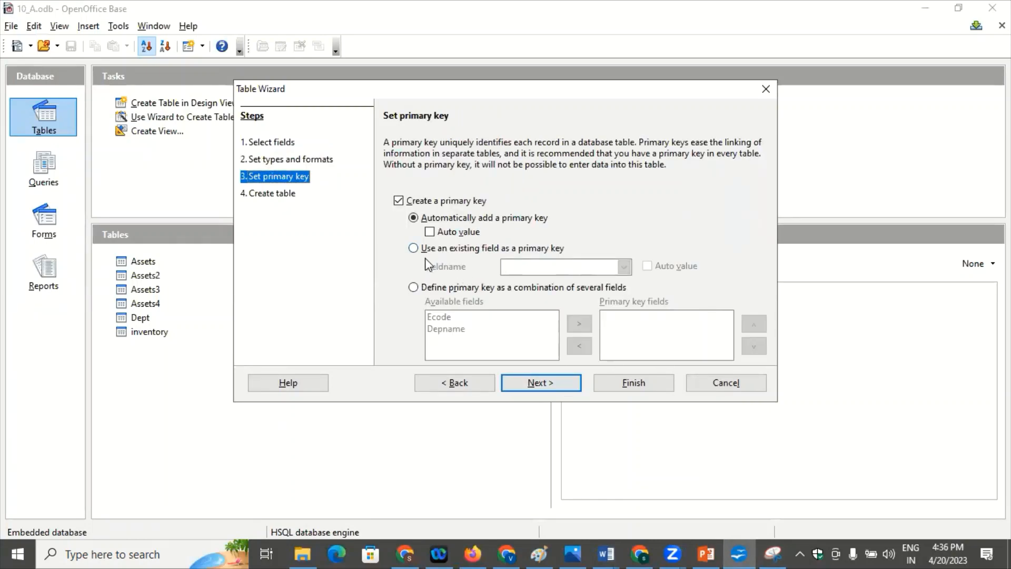
{"action": "left_click", "coordinate": [477, 248]}
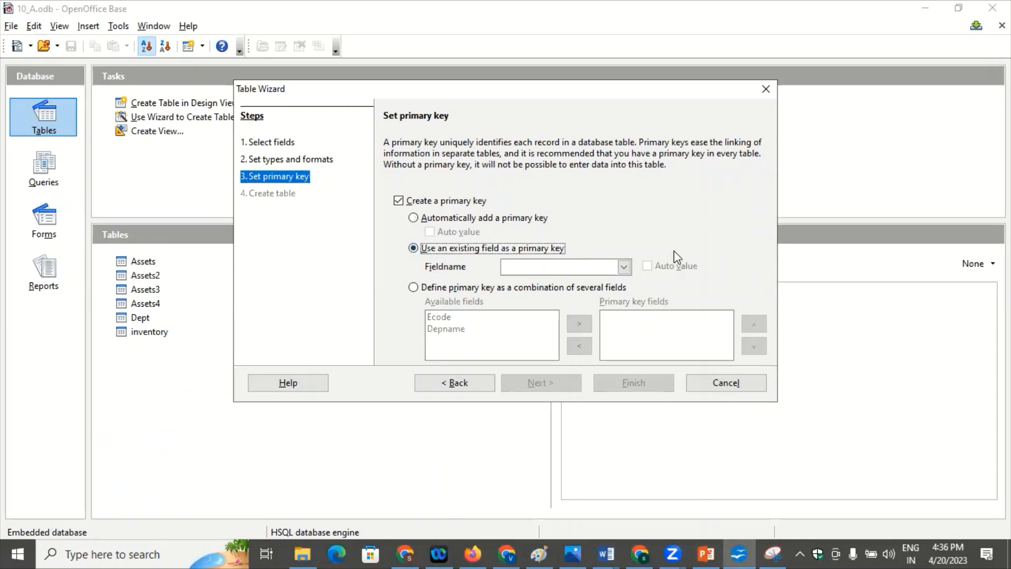
{"action": "left_click", "coordinate": [611, 553]}
{"action": "left_click", "coordinate": [717, 515]}
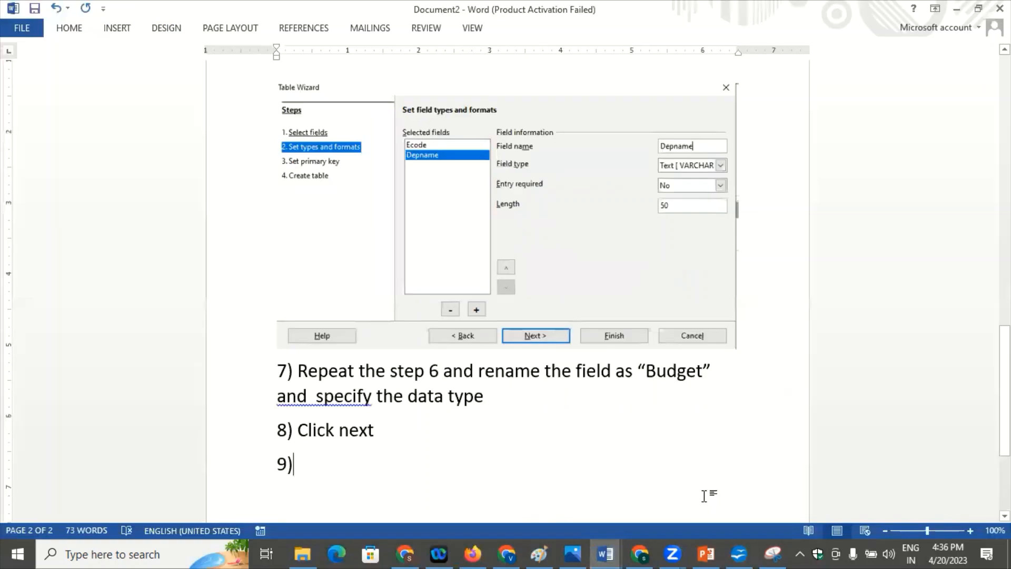
{"action": "type", "text": "C"}
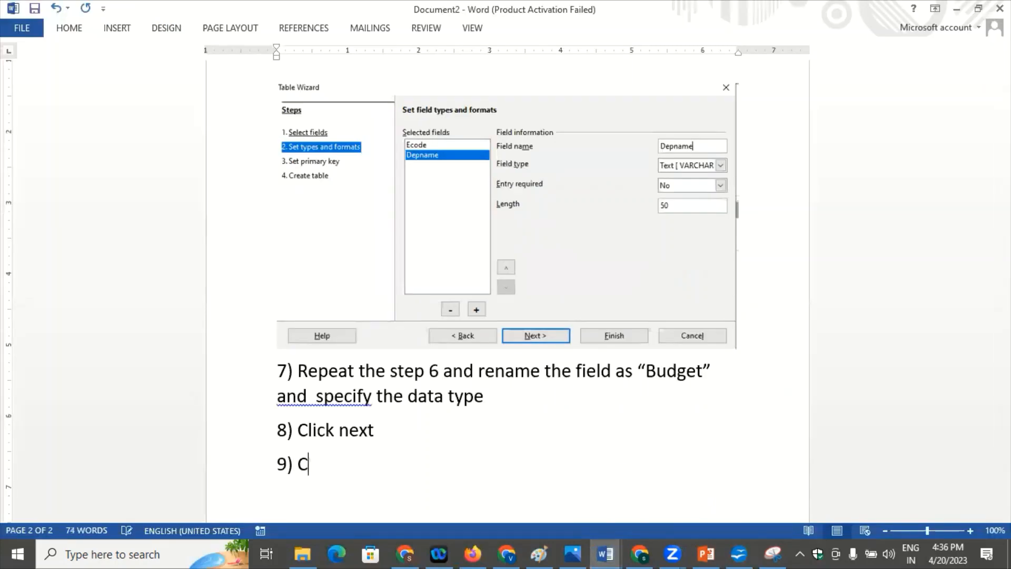
{"action": "type", "text": "lick on the option"}
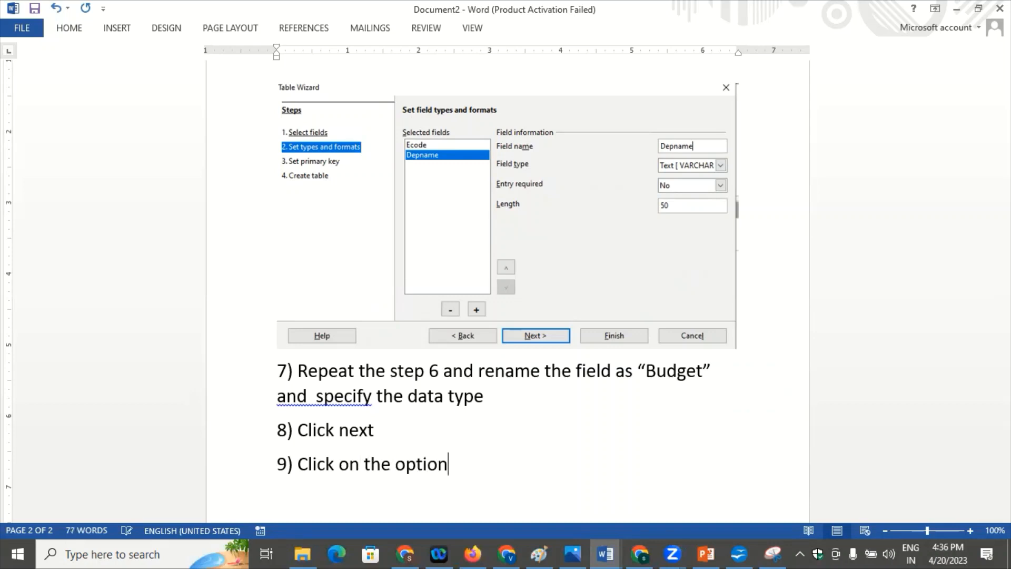
{"action": "type", "text": " \""}
{"action": "key", "text": "BackSpace"}
{"action": "key", "text": "BackSpace"}
{"action": "key", "text": "BackSpace"}
{"action": "key", "text": "BackSpace"}
{"action": "key", "text": "BackSpace"}
{"action": "key", "text": "BackSpace"}
{"action": "key", "text": "BackSpace"}
{"action": "key", "text": "BackSpace"}
{"action": "key", "text": "BackSpace"}
{"action": "key", "text": "BackSpace"}
{"action": "key", "text": "BackSpace"}
{"action": "key", "text": "BackSpace"}
{"action": "key", "text": "BackSpace"}
{"action": "key", "text": "BackSpace"}
{"action": "key", "text": "BackSpace"}
{"action": "key", "text": "BackSpace"}
{"action": "key", "text": "BackSpace"}
{"action": "key", "text": "BackSpace"}
{"action": "key", "text": "BackSpace"}
{"action": "key", "text": "BackSpace"}
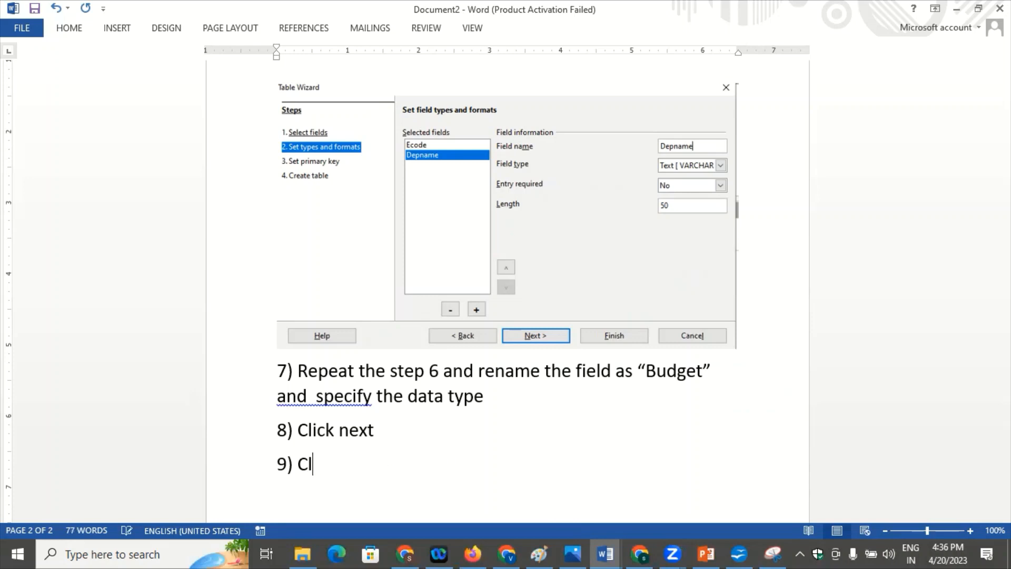
{"action": "key", "text": "BackSpace"}
- Write "Select the option “use an existing field as a primary key”" as the ninth instruction, checking the option's wording in Base
{"action": "type", "text": "Select the "}
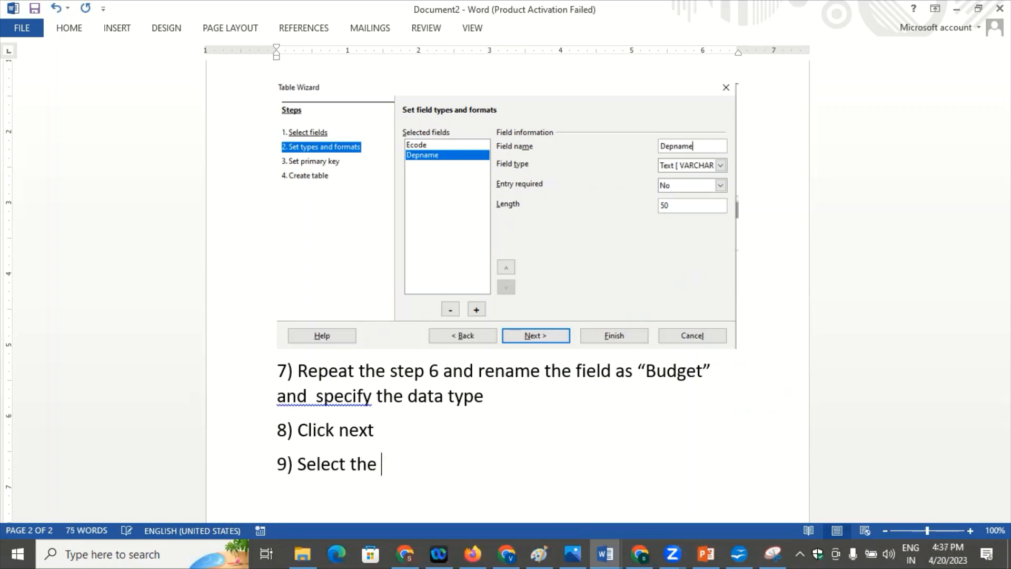
{"action": "type", "text": "option \""}
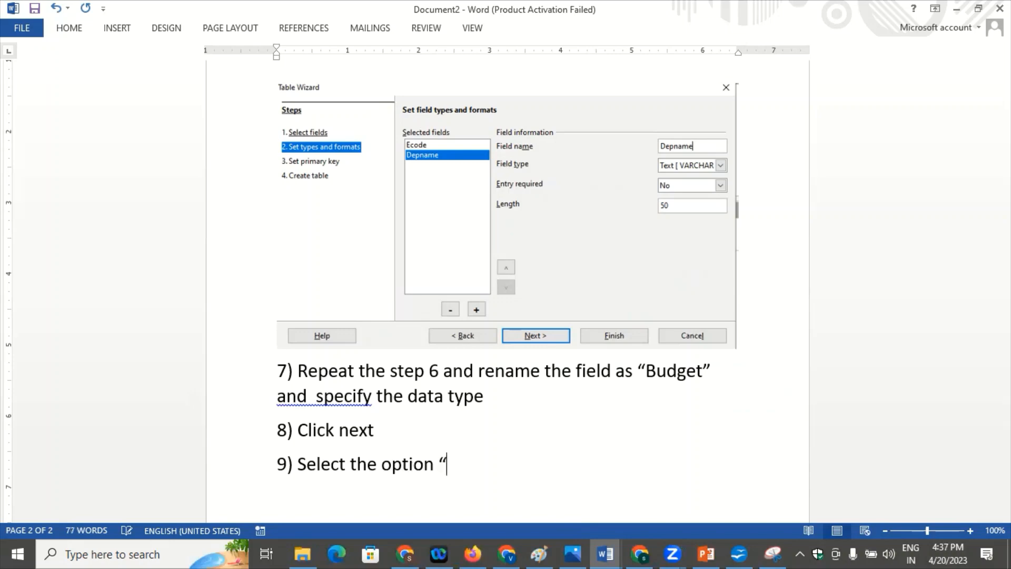
{"action": "key", "text": "alt+Tab"}
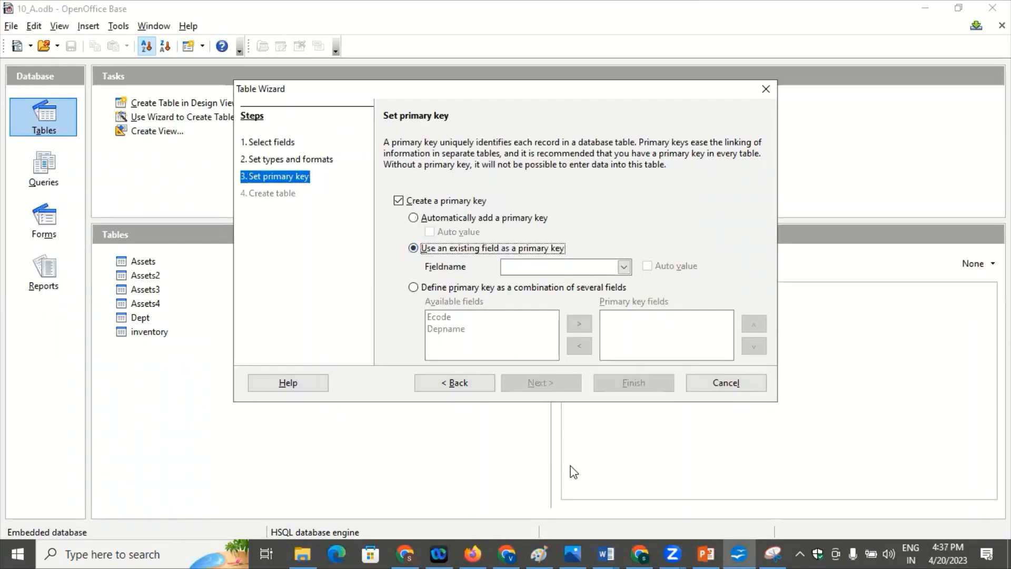
{"action": "key", "text": "alt+Tab"}
{"action": "type", "text": "us"}
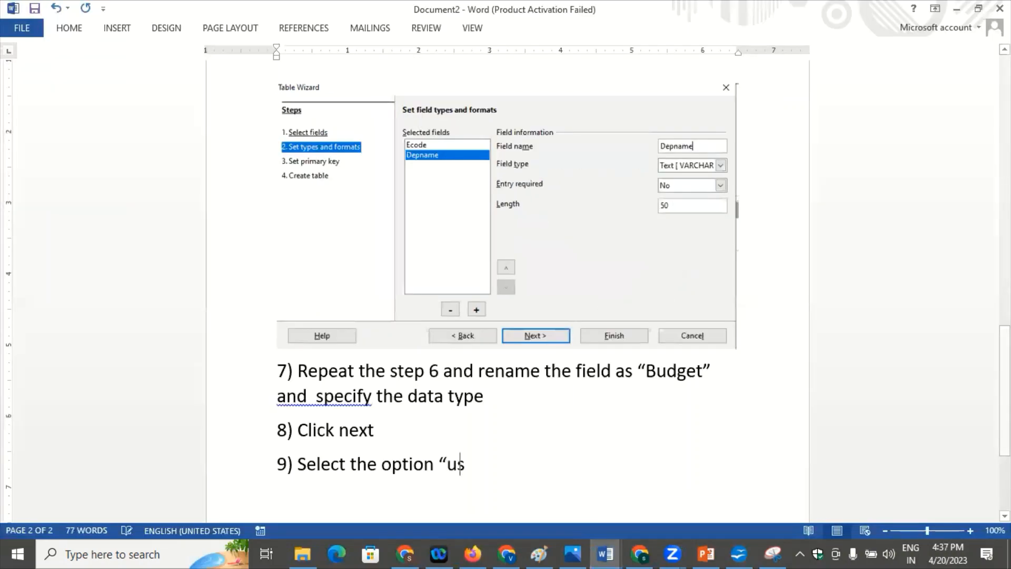
{"action": "type", "text": "e as"}
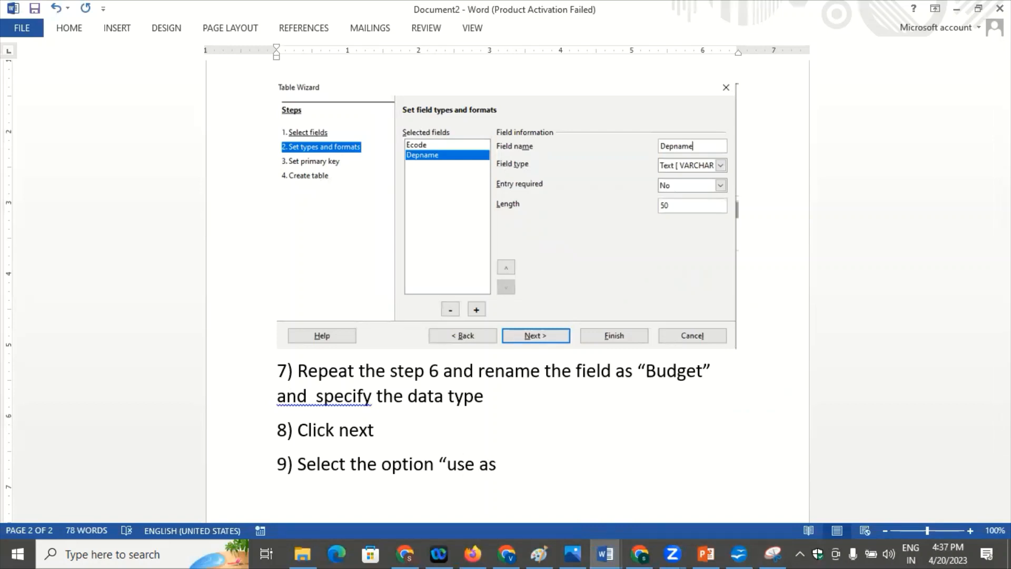
{"action": "key", "text": "BackSpace"}
{"action": "key", "text": "BackSpace"}
{"action": "type", "text": "n existing fie"}
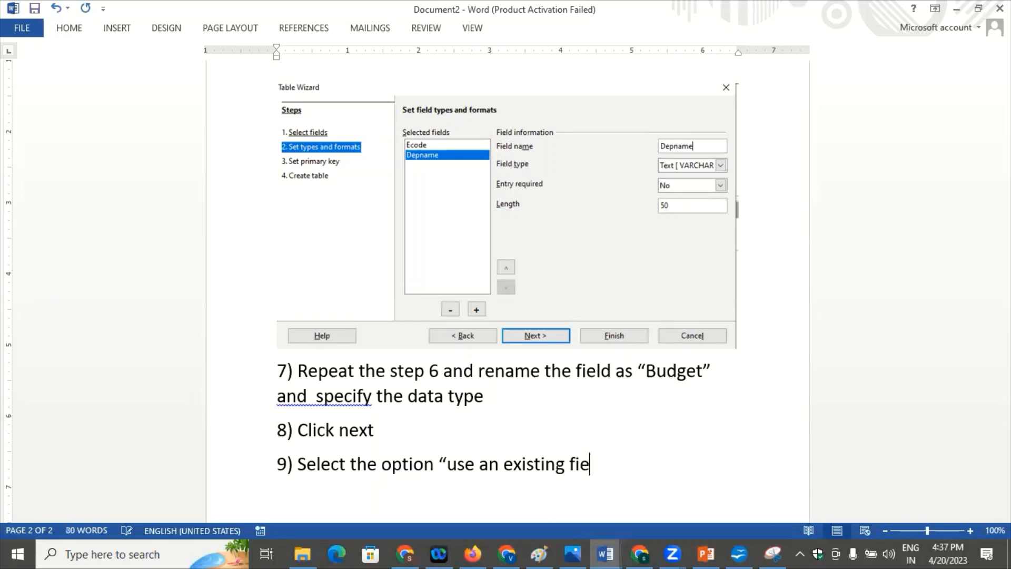
{"action": "type", "text": "ld as a primary"}
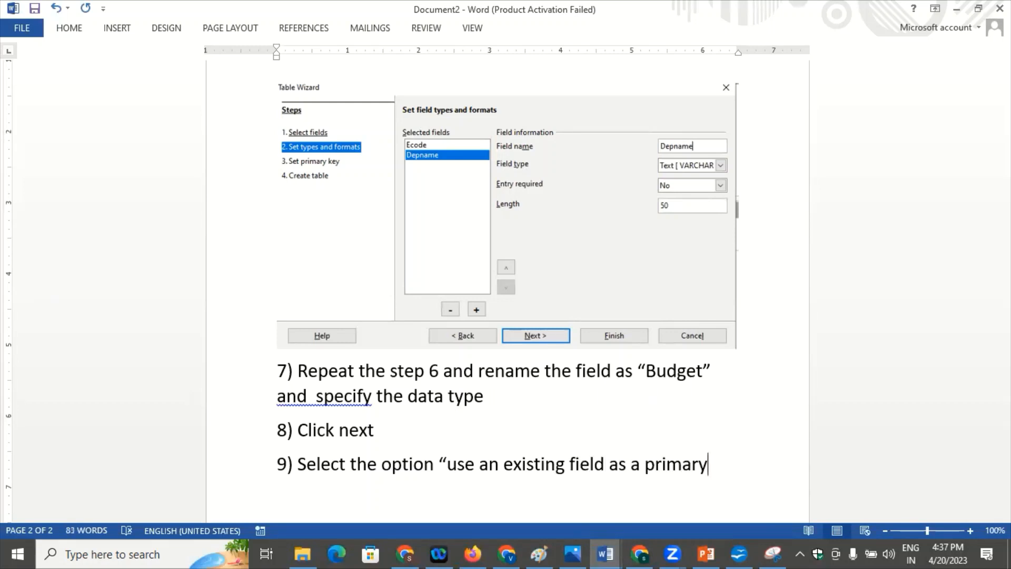
{"action": "type", "text": " key”"}
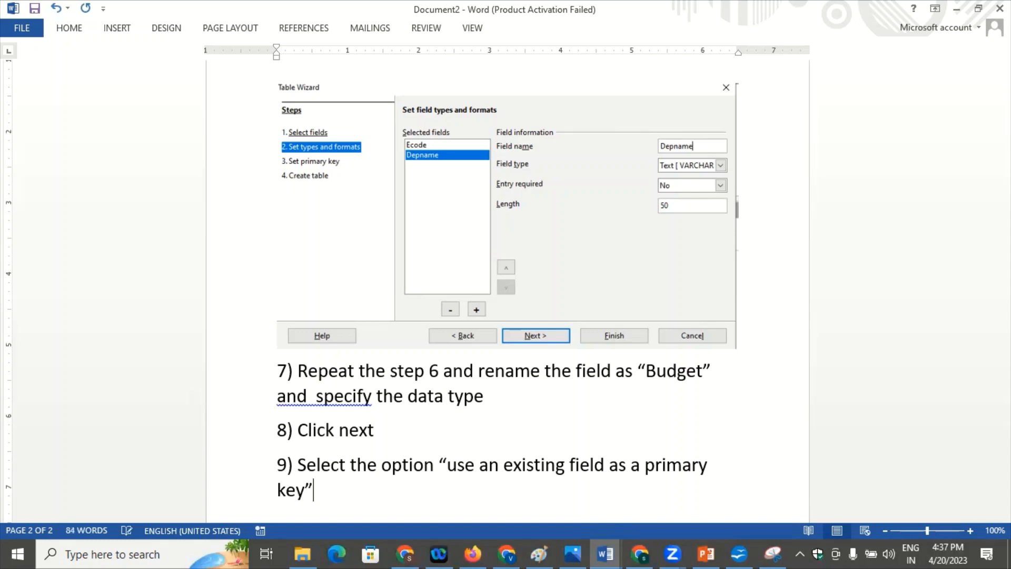
- Complete the ninth instruction with "then select primary key field among fields of a table"
{"action": "type", "text": " then selec"}
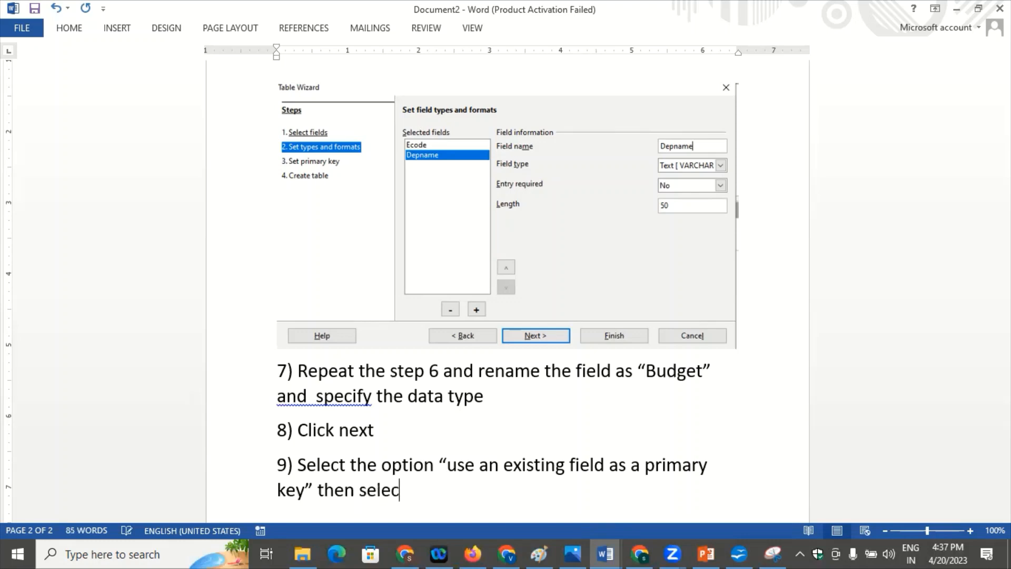
{"action": "type", "text": "t primary ke"}
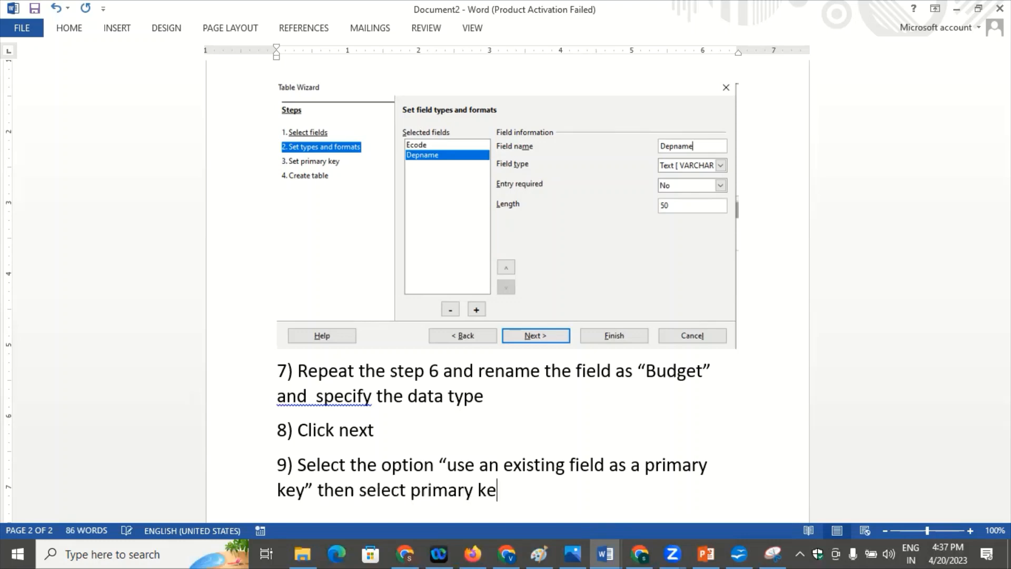
{"action": "type", "text": "y field"}
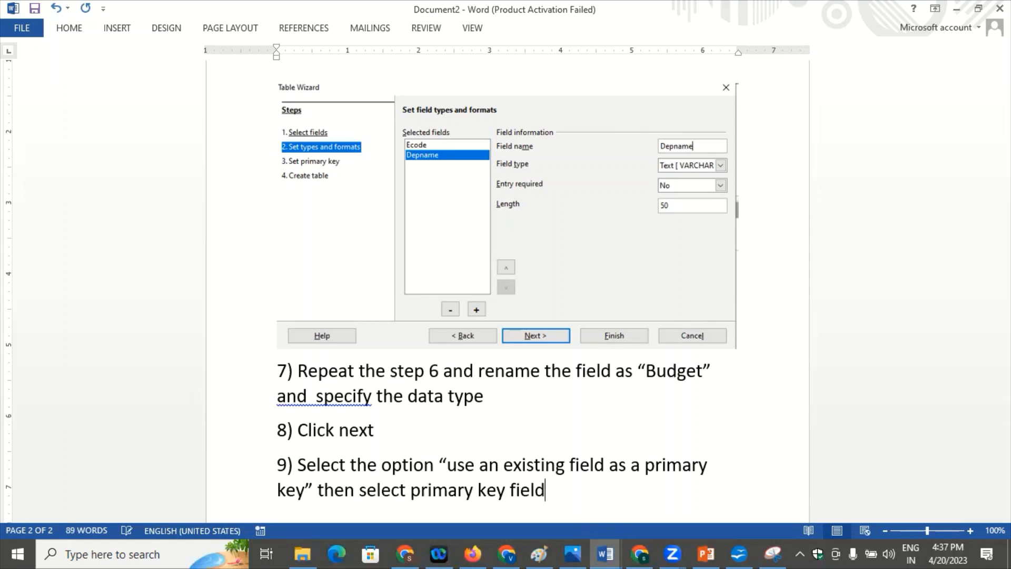
{"action": "type", "text": " among "}
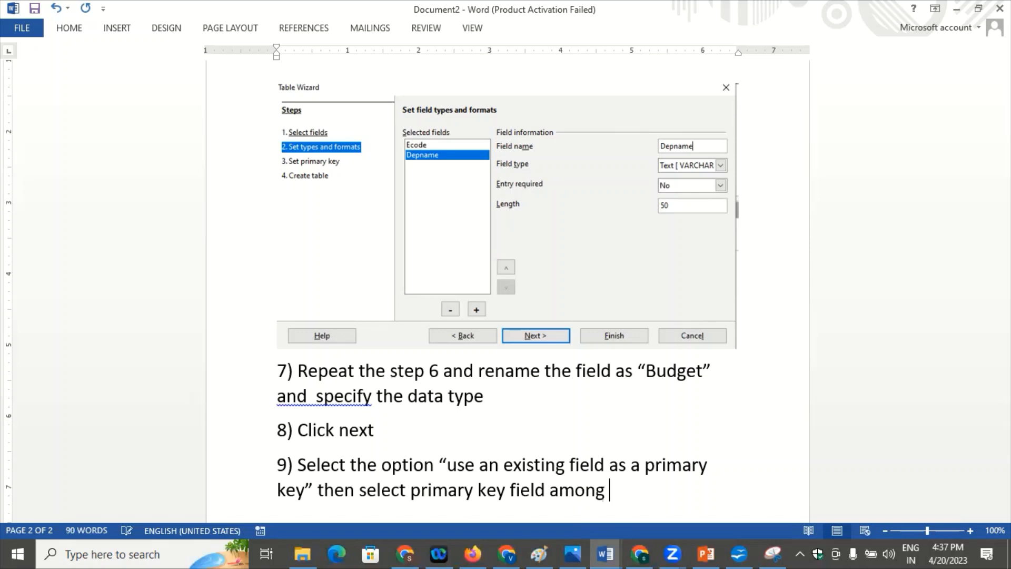
{"action": "type", "text": "file"}
{"action": "key", "text": "BackSpace"}
{"action": "key", "text": "BackSpace"}
{"action": "type", "text": "elds of "}
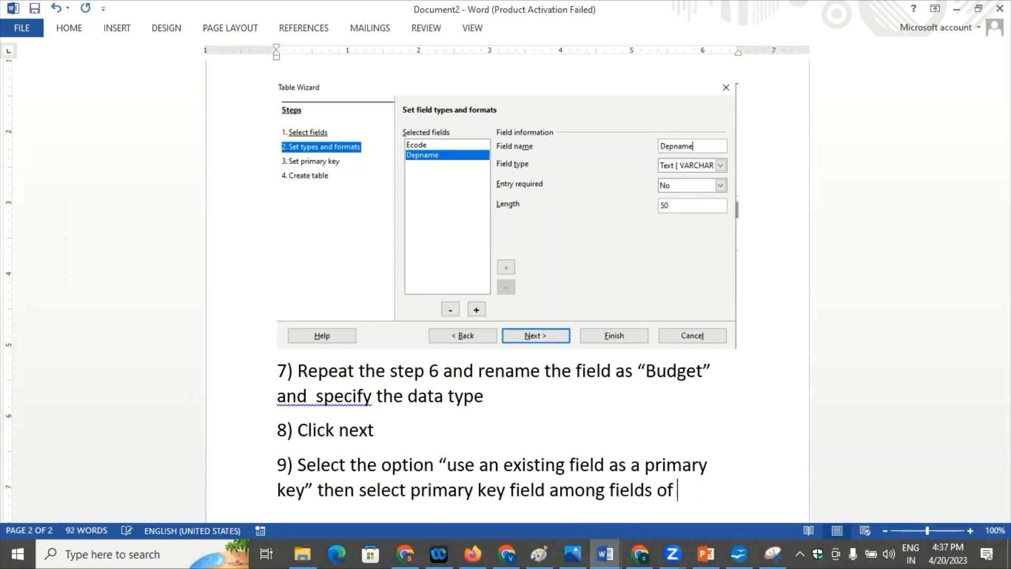
{"action": "type", "text": "a table"}
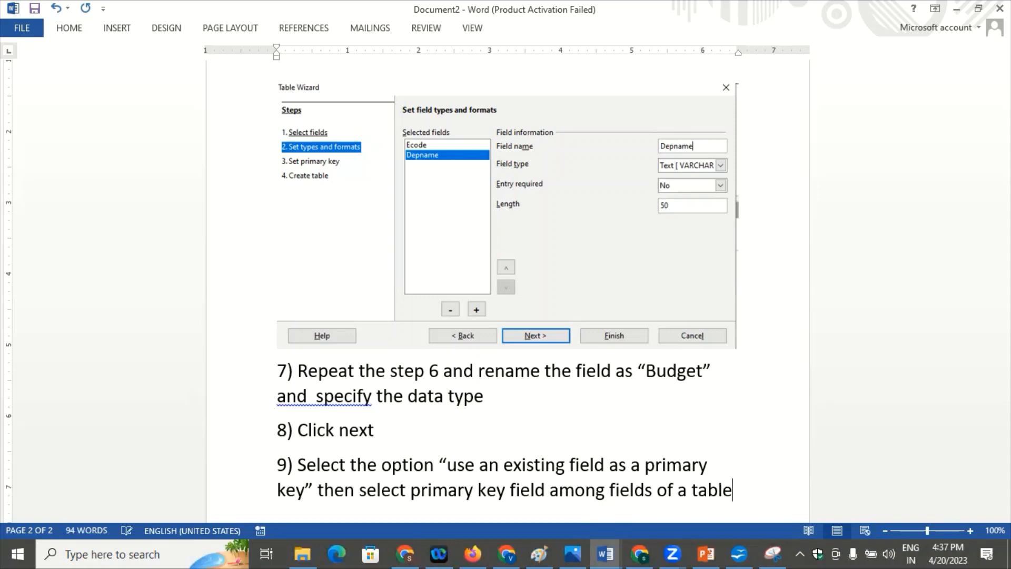
- Switch to Base and choose Ecode as the existing field for the primary key in the Table Wizard
{"action": "left_click", "coordinate": [740, 553]}
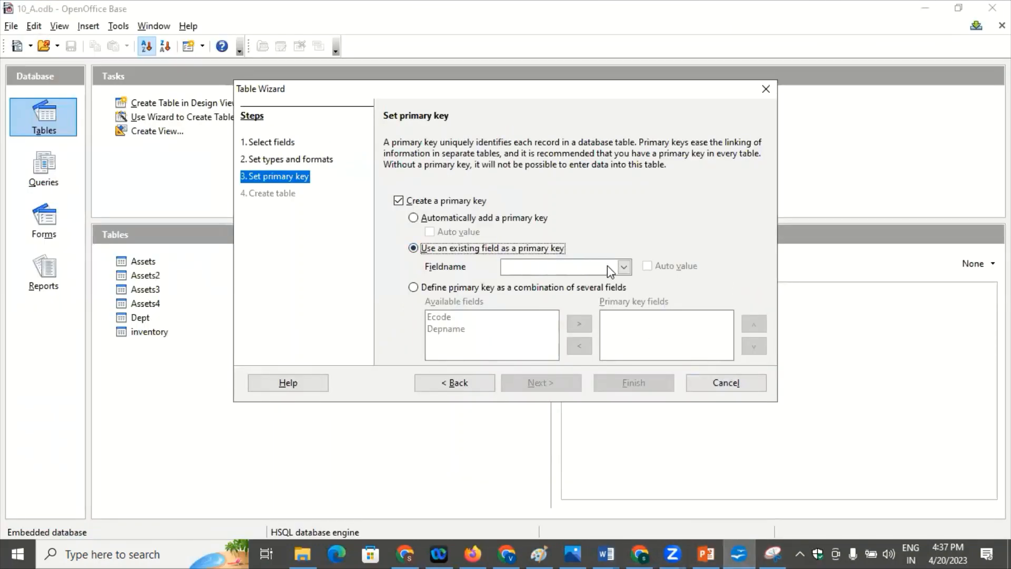
{"action": "left_click", "coordinate": [623, 268]}
{"action": "left_click", "coordinate": [583, 281]}
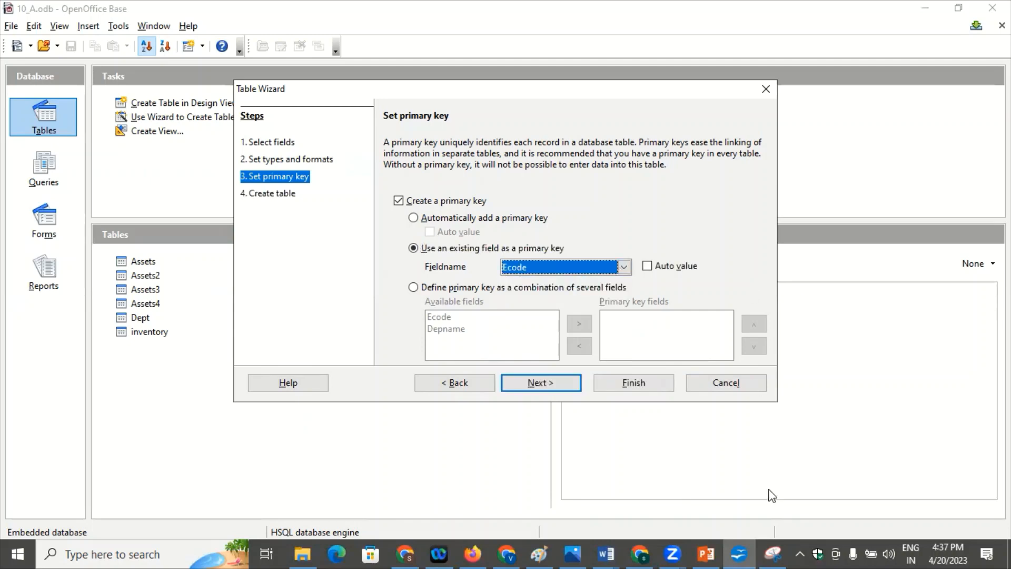
- Capture the Table Wizard's Set primary key stage with Snipping Tool and paste it below the ninth instruction in the Word notes
{"action": "left_click", "coordinate": [772, 553]}
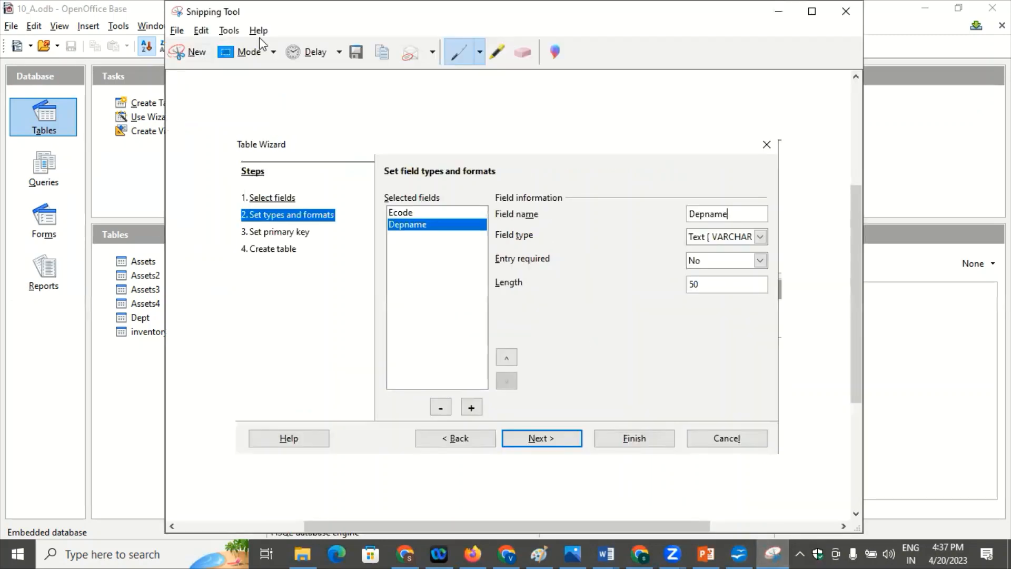
{"action": "left_click", "coordinate": [188, 48]}
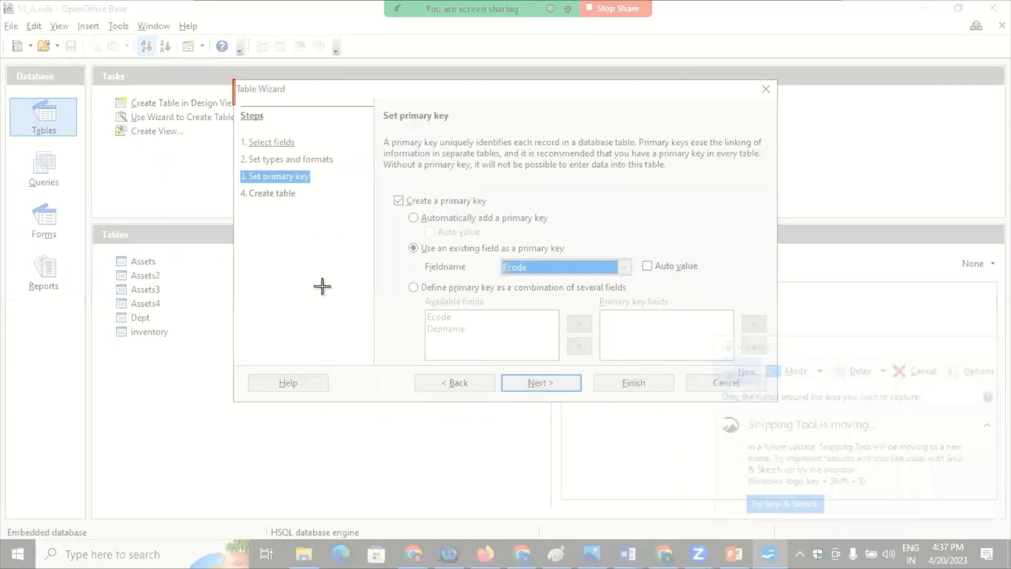
{"action": "left_click_drag", "start_coordinate": [234, 80], "coordinate": [779, 403]}
{"action": "mouse_move", "coordinate": [606, 553]}
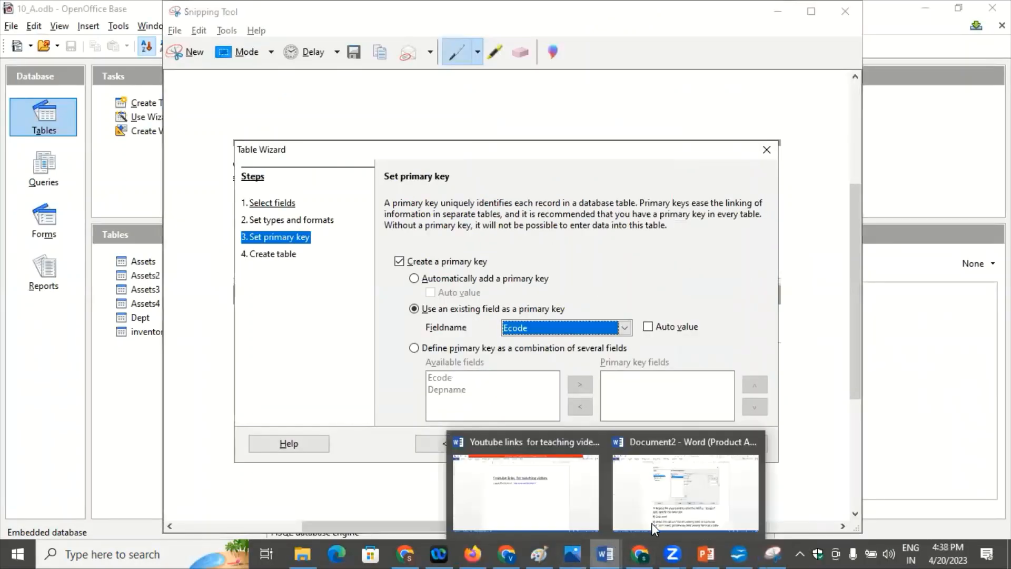
{"action": "left_click", "coordinate": [651, 523]}
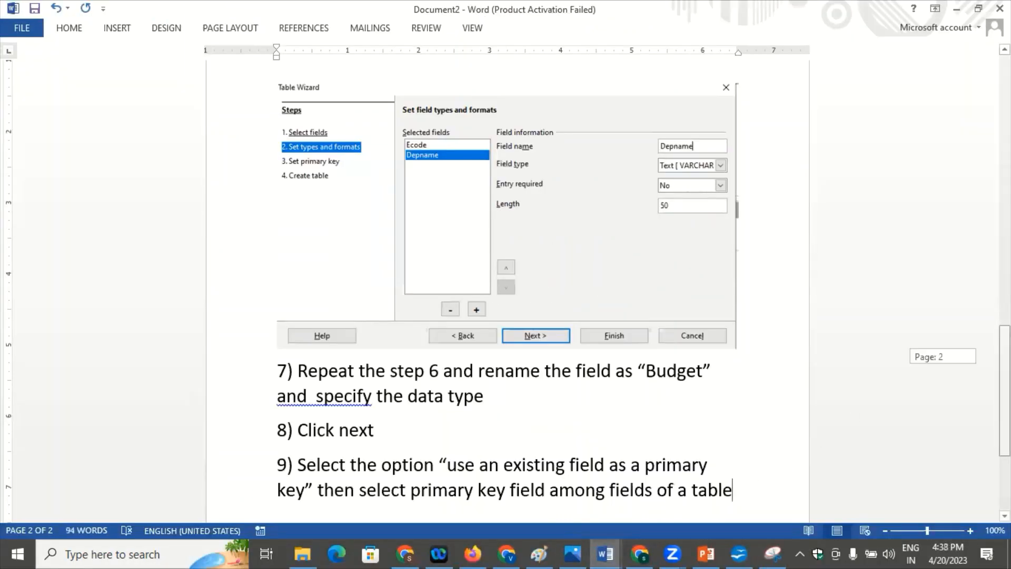
{"action": "scroll", "coordinate": [787, 376], "scroll_direction": "down", "scroll_amount": 3}
{"action": "key", "text": "Return"}
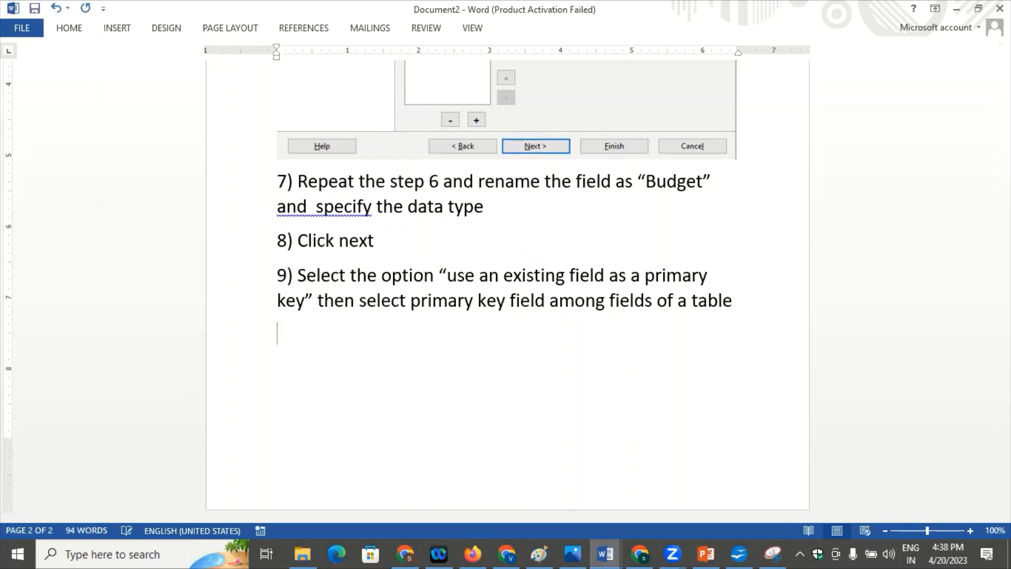
{"action": "key", "text": "ctrl+v"}
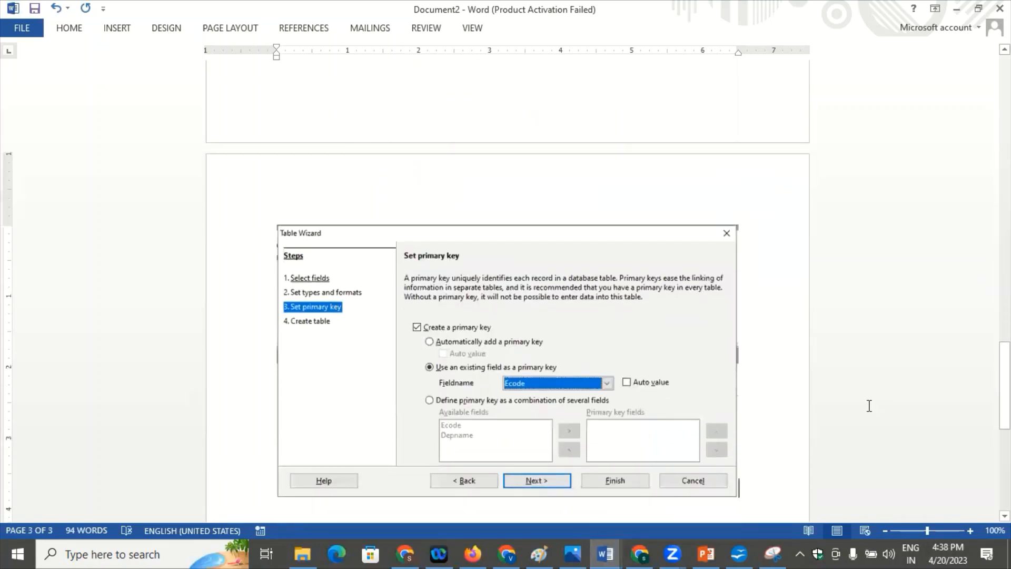
- Write "10) click next" below the pasted screenshot in Word, advancing the Table Wizard in Base to the Create table stage
{"action": "key", "text": "Return"}
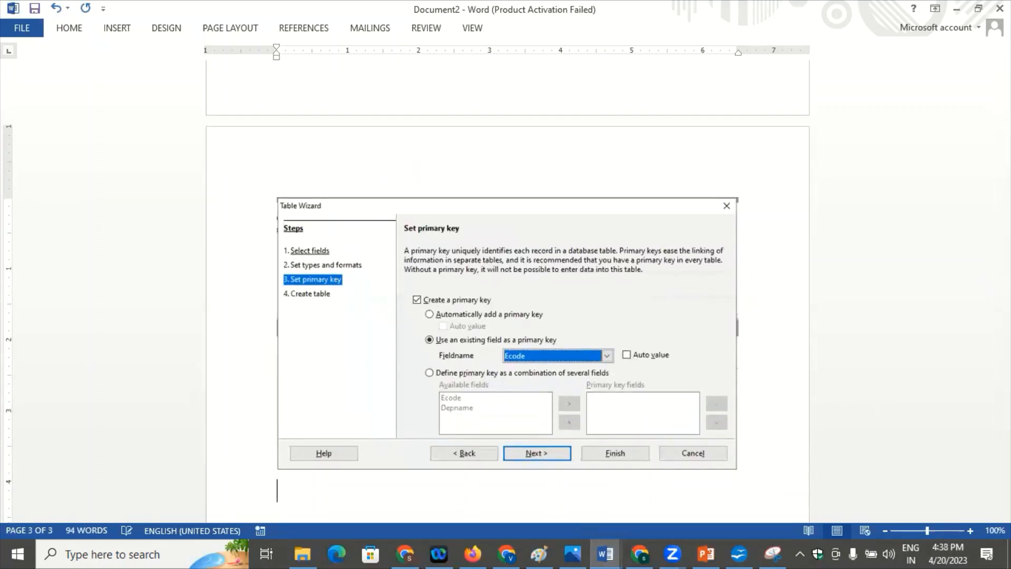
{"action": "mouse_move", "coordinate": [1004, 390]}
{"action": "left_mouse_down"}
{"action": "mouse_move", "coordinate": [1004, 368]}
{"action": "mouse_move", "coordinate": [1004, 406]}
{"action": "left_mouse_up"}
{"action": "type", "text": "10)"}
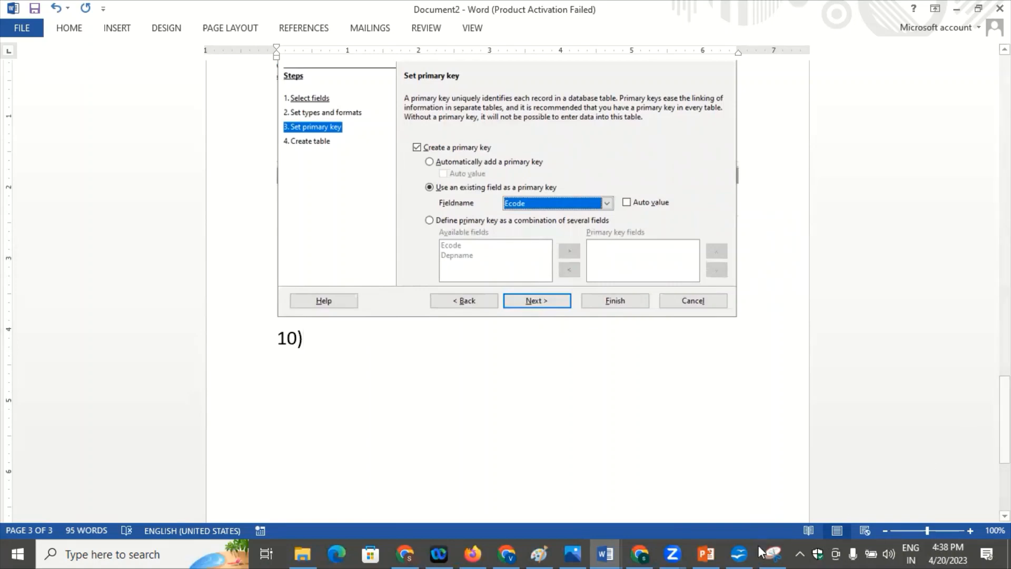
{"action": "left_click", "coordinate": [738, 554]}
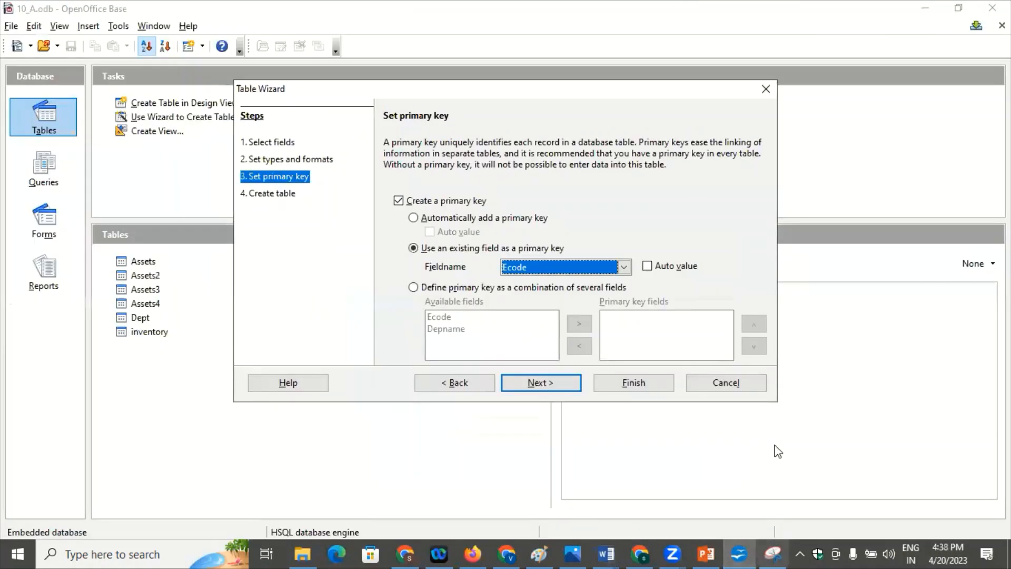
{"action": "left_click", "coordinate": [559, 382]}
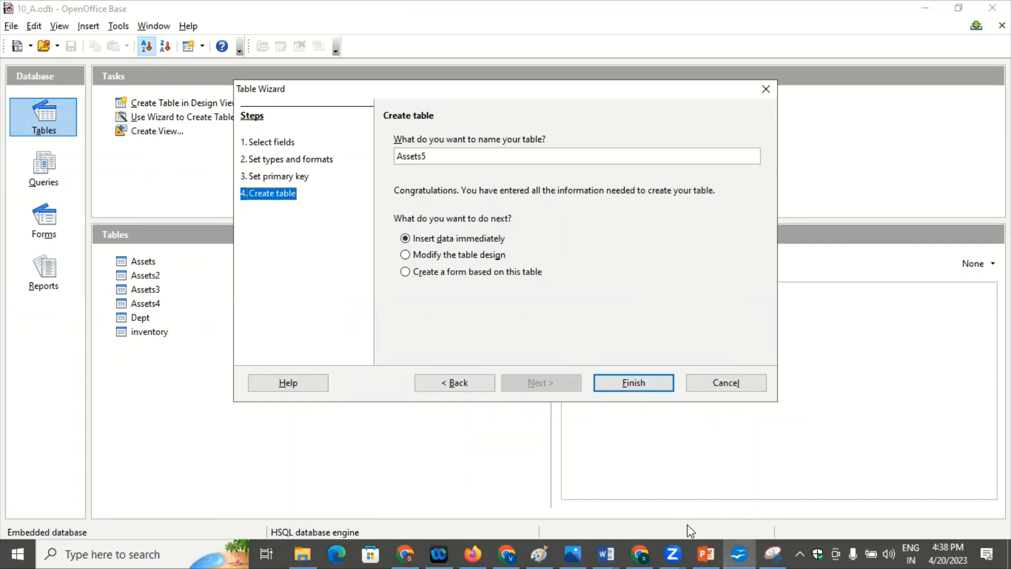
{"action": "left_click", "coordinate": [605, 553]}
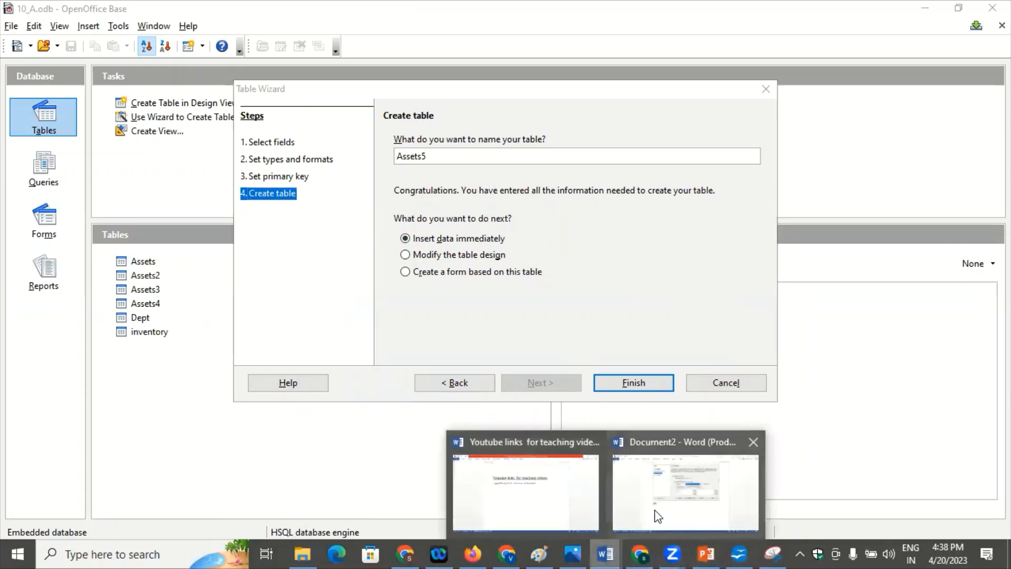
{"action": "left_click", "coordinate": [655, 510]}
{"action": "type", "text": "cli"}
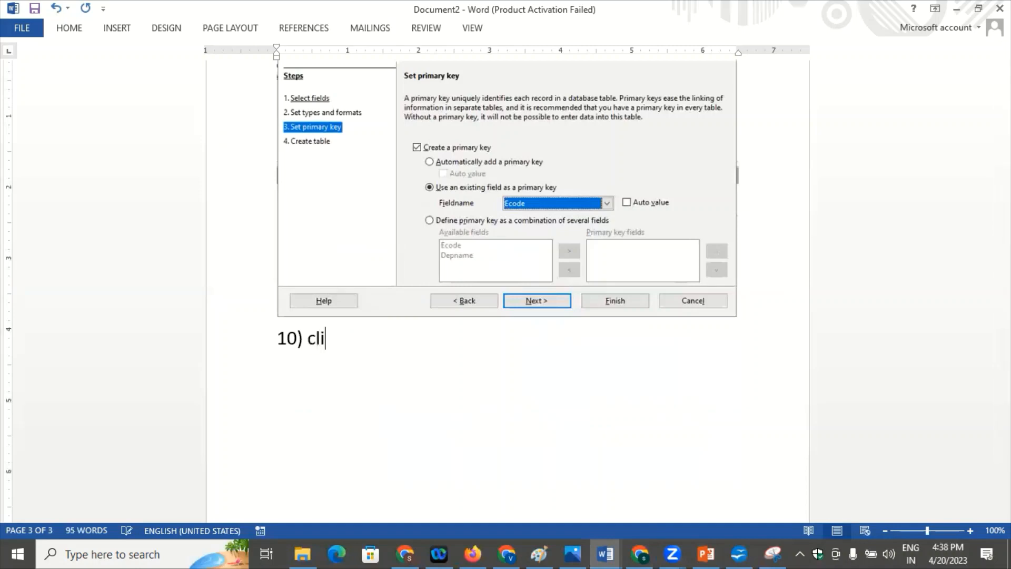
{"action": "type", "text": "ck next"}
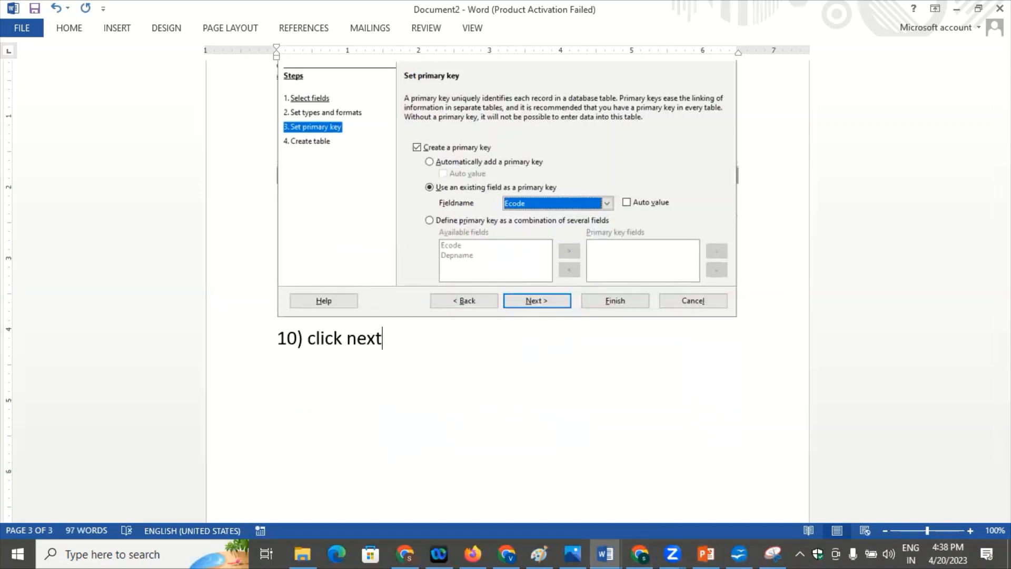
- Add the eleventh instruction "rename the table as “ dept”", checking the wizard's Create table stage in Base
{"action": "key", "text": "Return"}
{"action": "type", "text": "11)"}
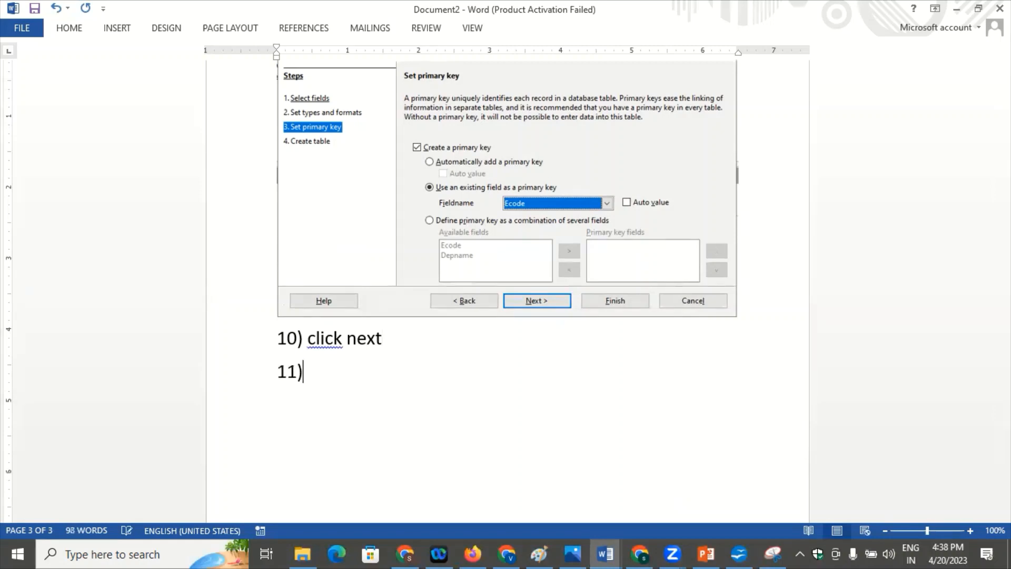
{"action": "key", "text": "alt+Tab"}
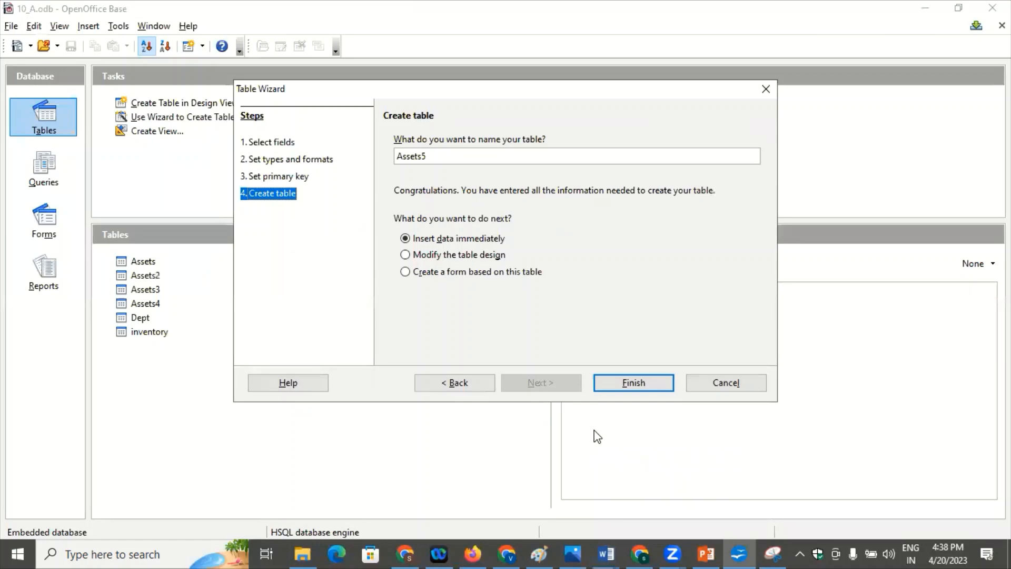
{"action": "key", "text": "alt+Tab"}
{"action": "type", "text": "rea"}
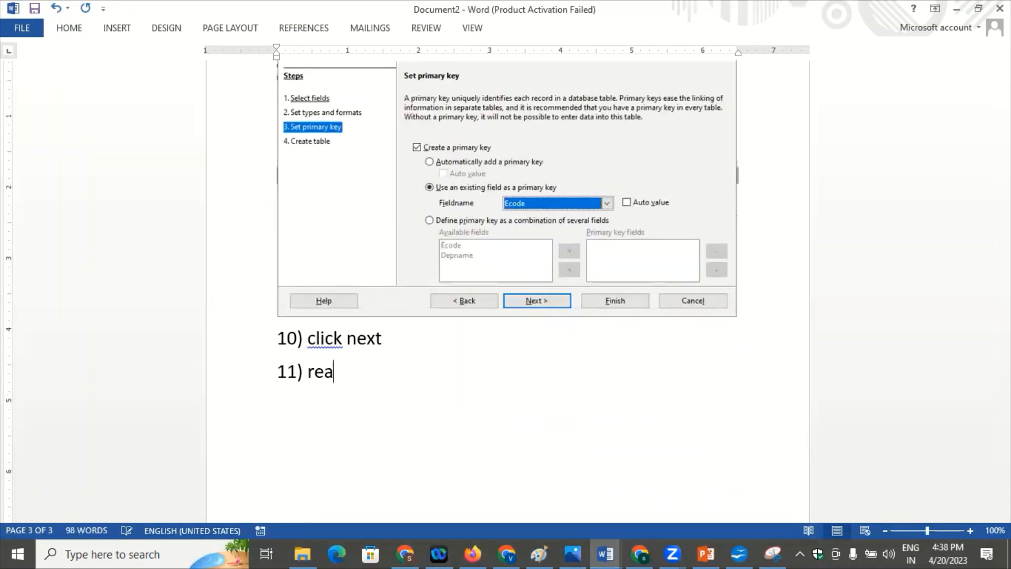
{"action": "key", "text": "BackSpace"}
{"action": "type", "text": "name "}
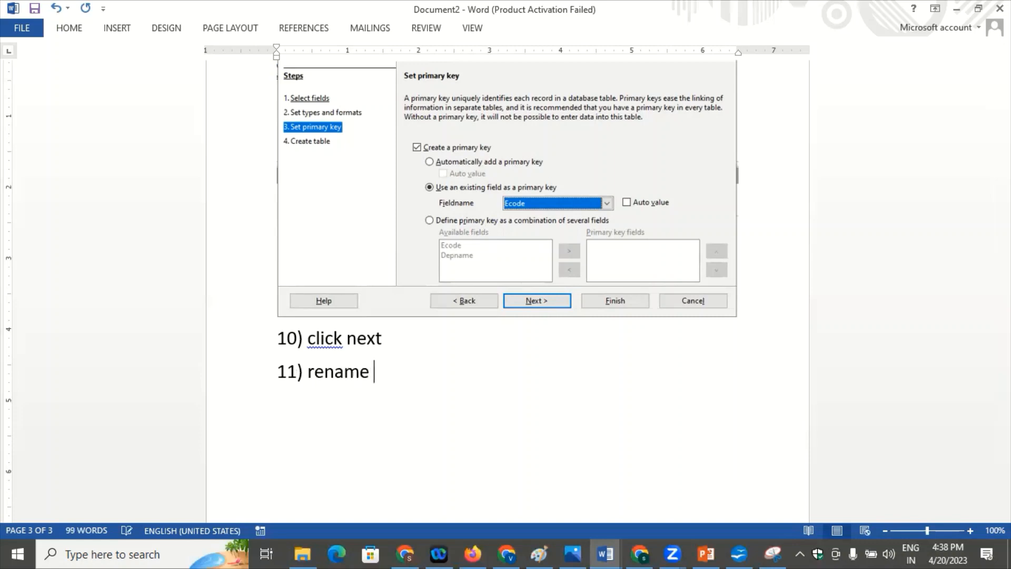
{"action": "type", "text": "the table a"}
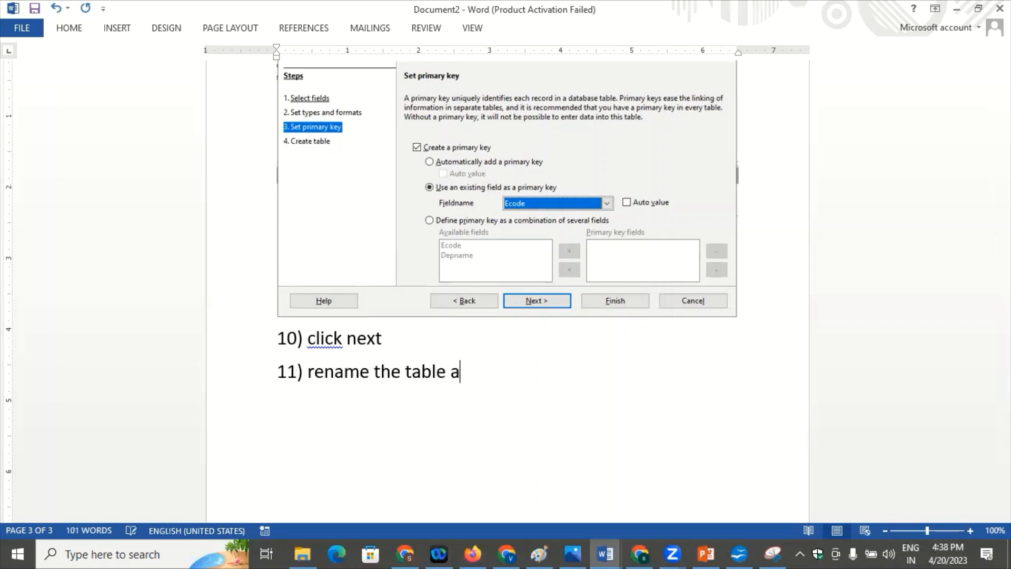
{"action": "type", "text": "s \" dept"}
{"action": "type", "text": "\""}
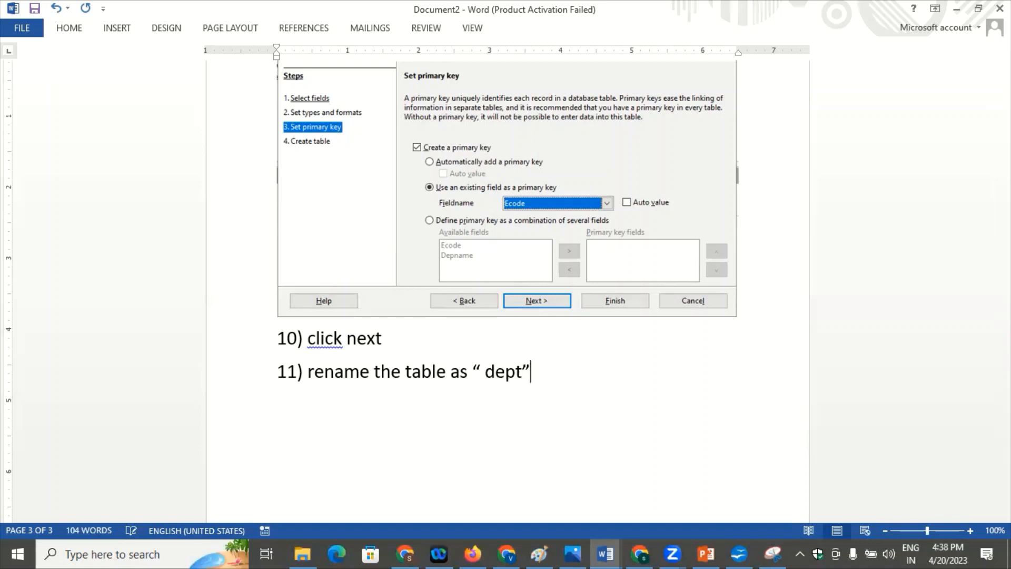
- Check the wizard's final stage in Base and complete the eleventh instruction in Word with "and click on finish"
{"action": "key", "text": "alt+Tab"}
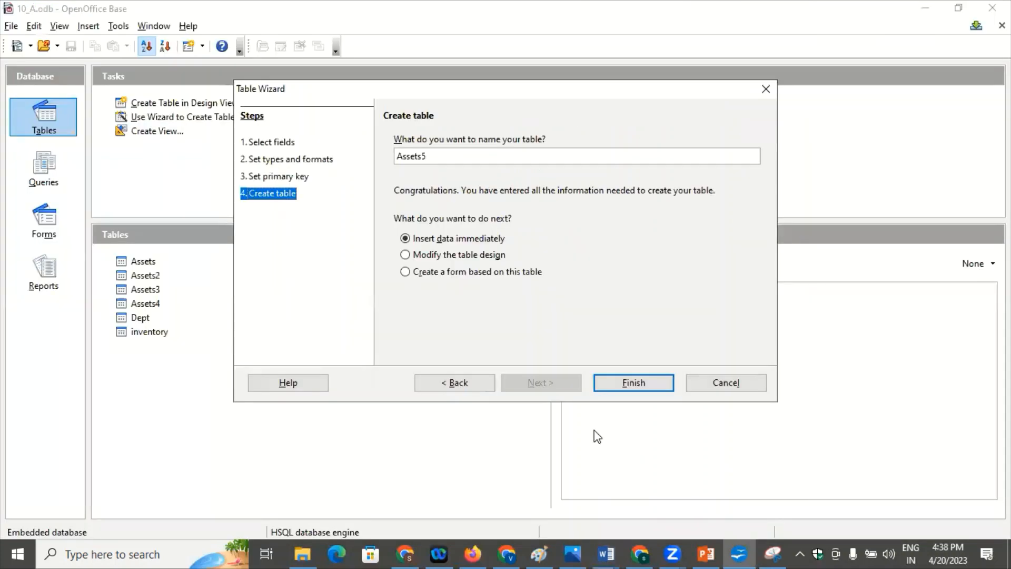
{"action": "key", "text": "alt+Tab"}
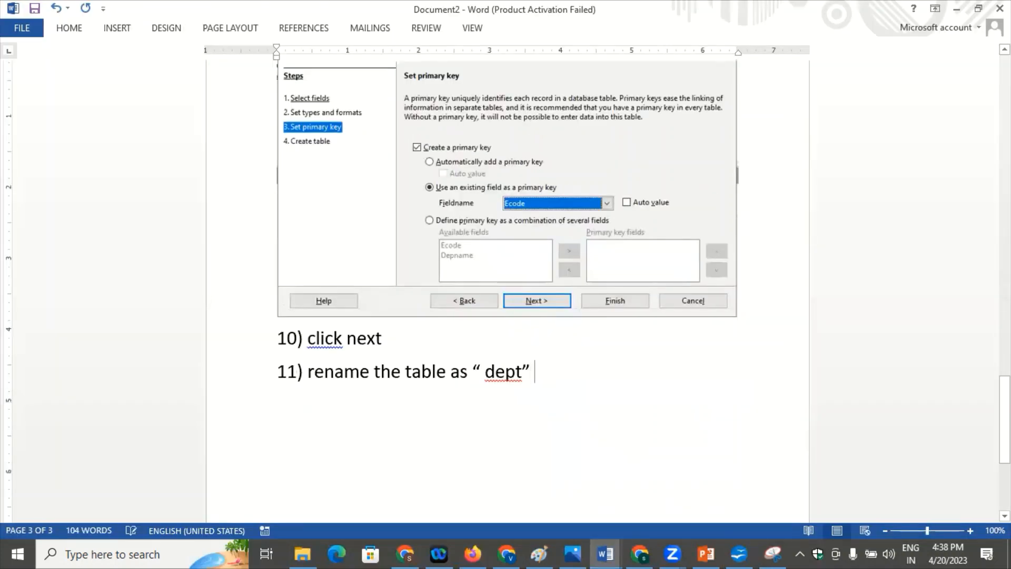
{"action": "type", "text": "and cl"}
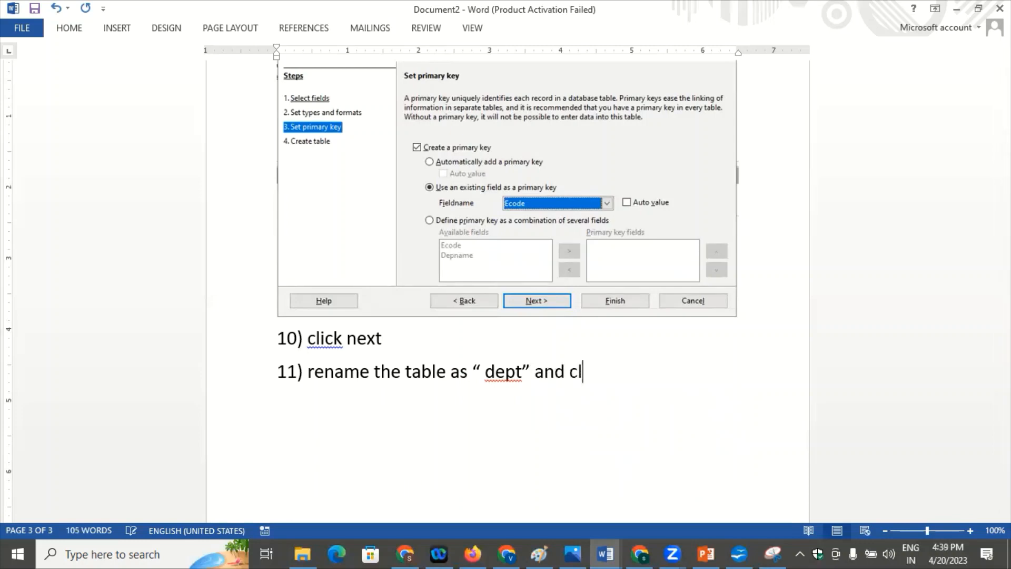
{"action": "type", "text": "ick on finish"}
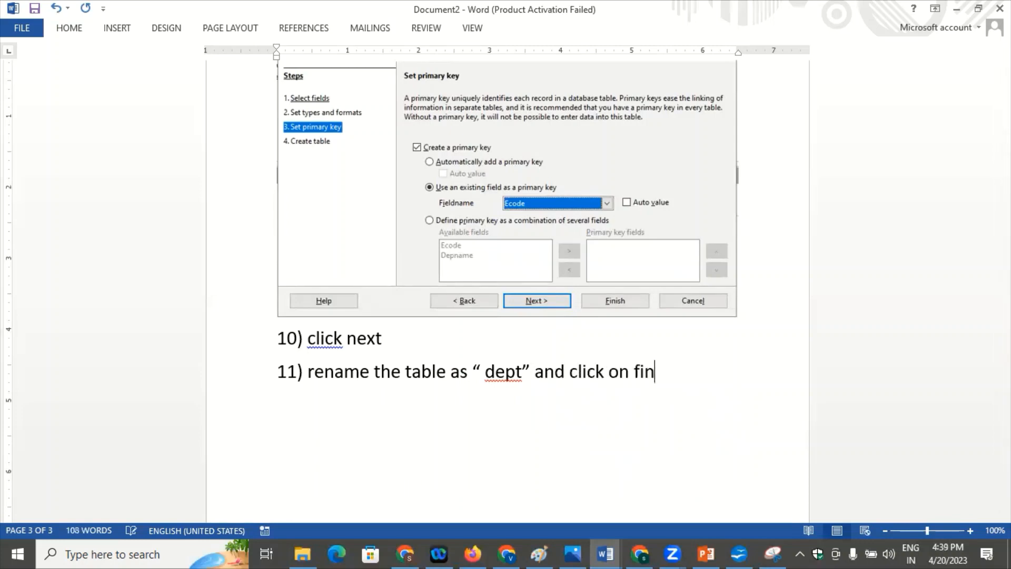
{"action": "key", "text": "BackSpace"}
{"action": "key", "text": "BackSpace"}
{"action": "type", "text": "ish"}
- Capture the Table Wizard's Create table stage with Snipping Tool and paste it below the eleventh instruction in Word
{"action": "key", "text": "alt+Tab"}
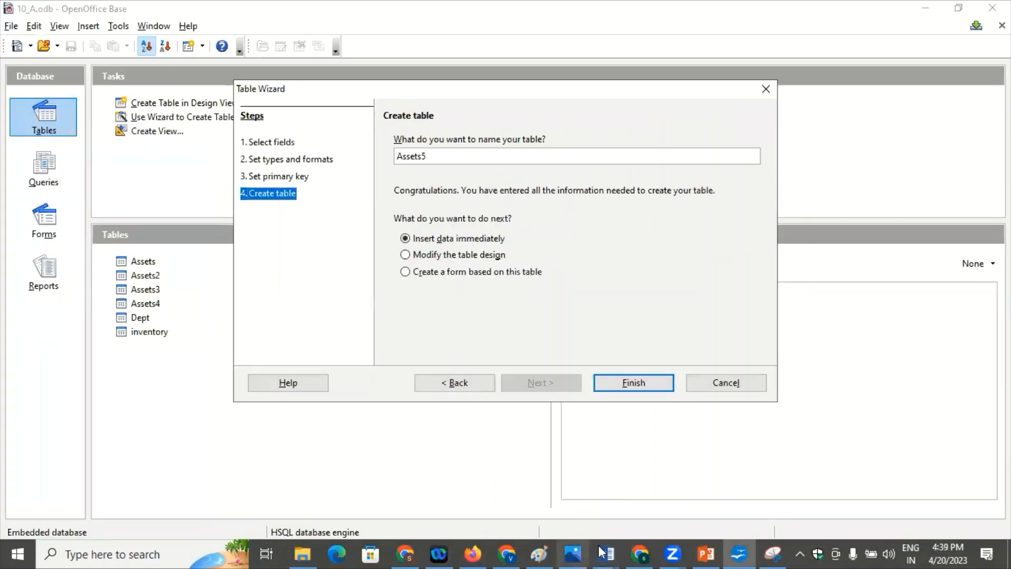
{"action": "left_click", "coordinate": [772, 553]}
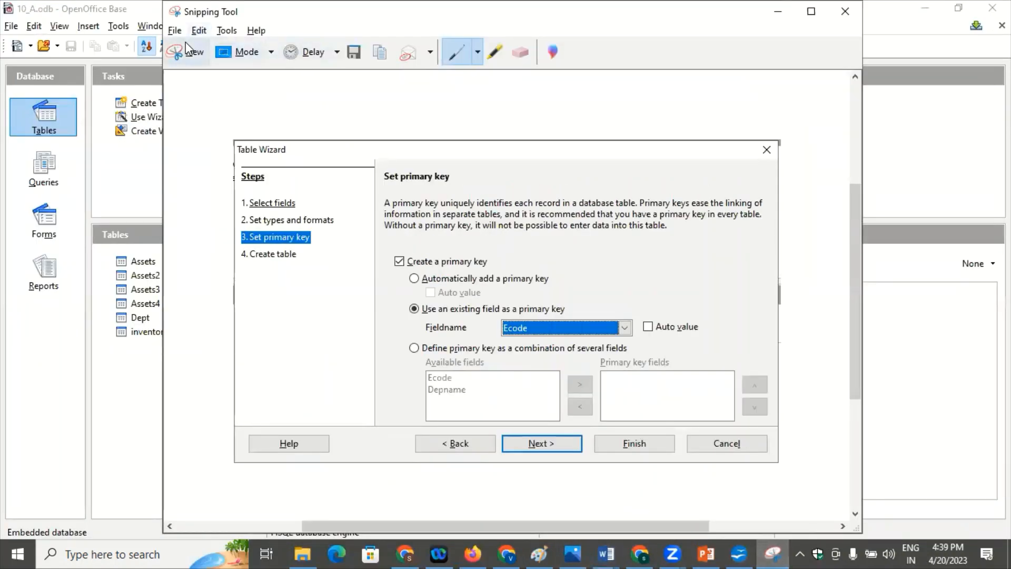
{"action": "left_click", "coordinate": [185, 48]}
{"action": "left_click_drag", "start_coordinate": [233, 79], "coordinate": [775, 402]}
{"action": "mouse_move", "coordinate": [605, 553]}
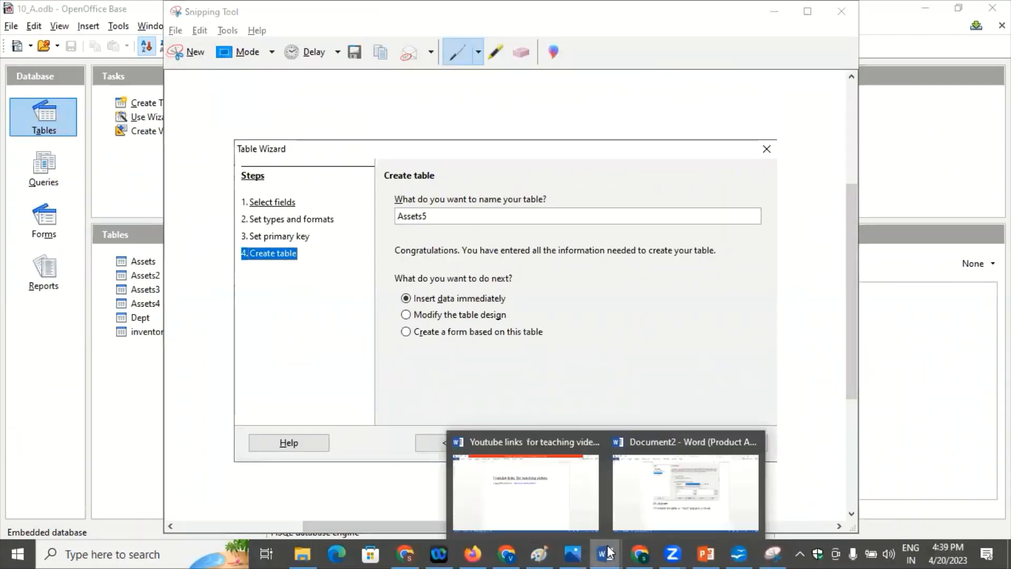
{"action": "left_click", "coordinate": [667, 513]}
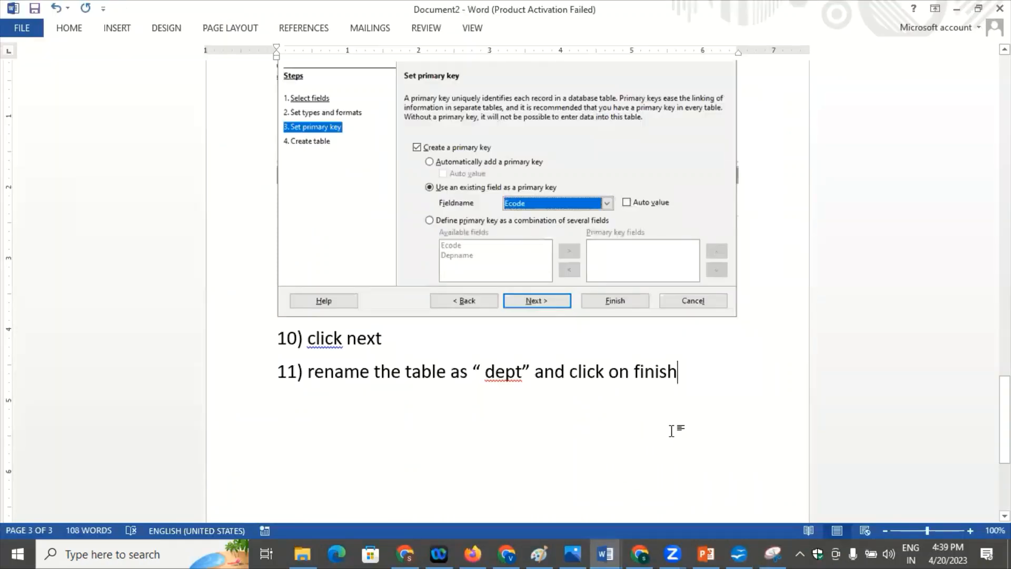
{"action": "key", "text": "Return"}
{"action": "key", "text": "ctrl+v"}
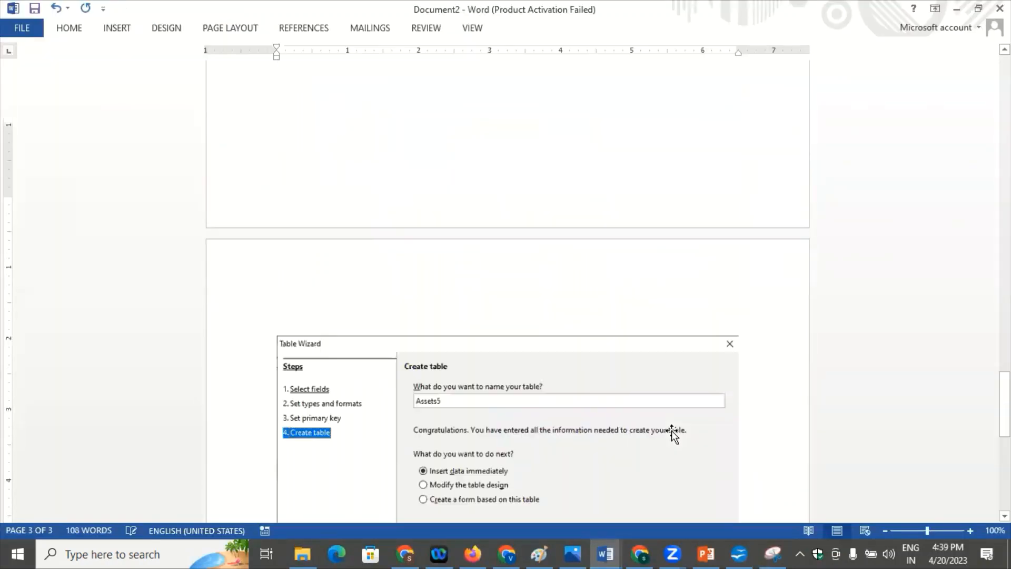
- Switch to Base, finish the Table Wizard with the suggested name Assets5 and immediate data entry, and close the new table's data view
{"action": "key", "text": "alt+Tab"}
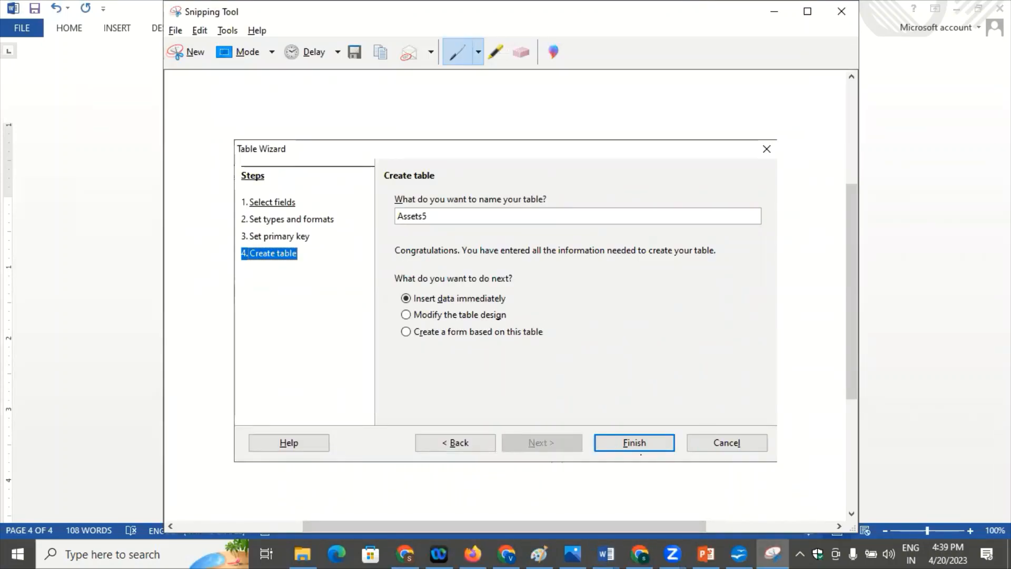
{"action": "key", "text": "alt+Tab"}
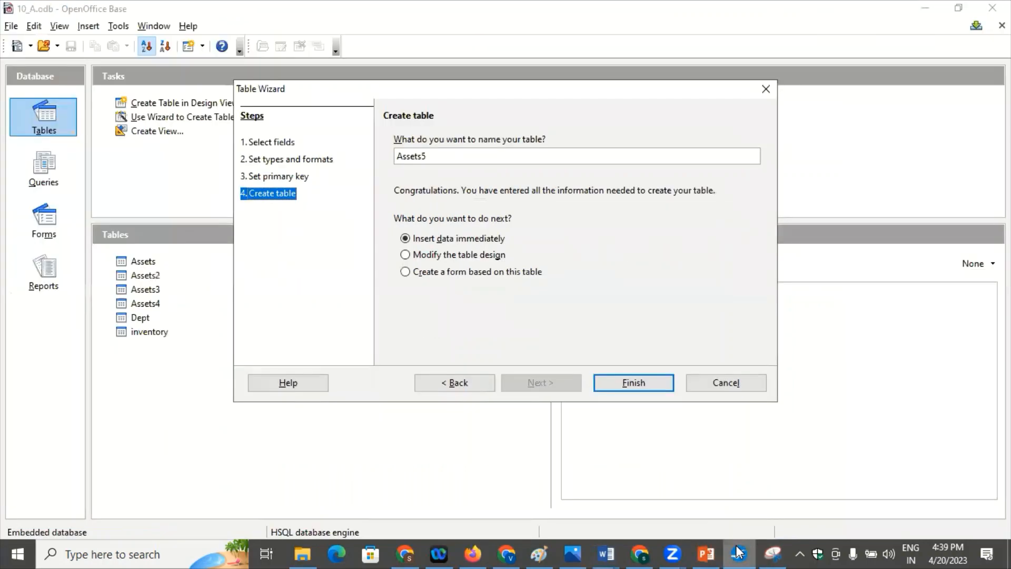
{"action": "left_click", "coordinate": [643, 381]}
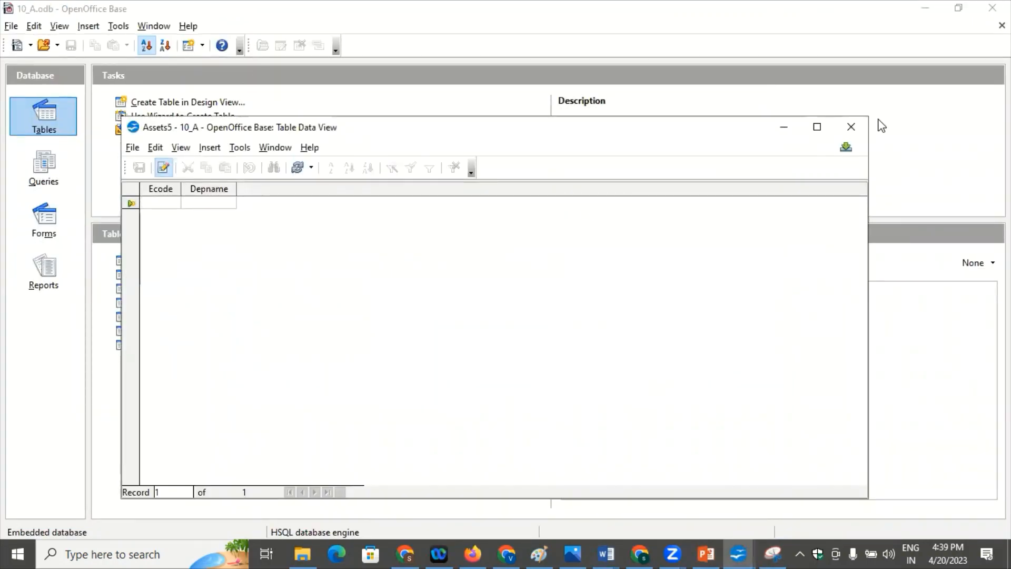
{"action": "left_click", "coordinate": [851, 124]}
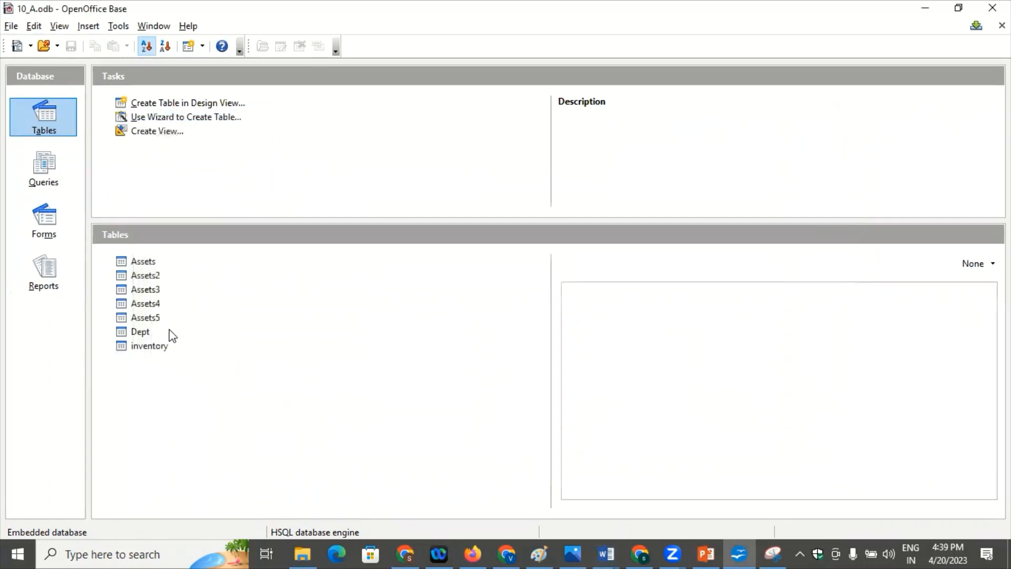
- Open the Dept table's data in Base and switch back to the Document2 notes in Word
{"action": "double_click", "coordinate": [141, 332]}
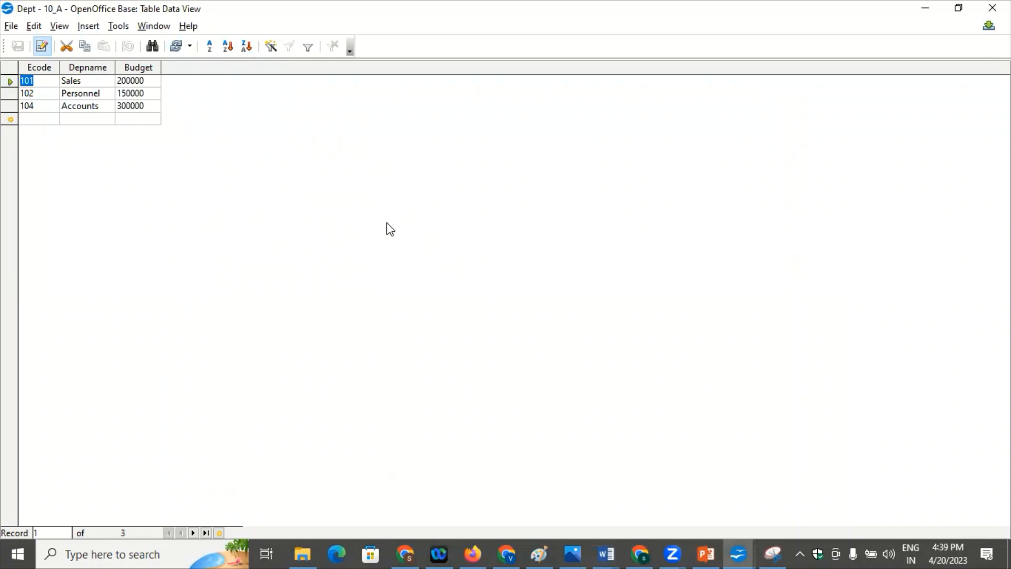
{"action": "key", "text": "ctrl+w"}
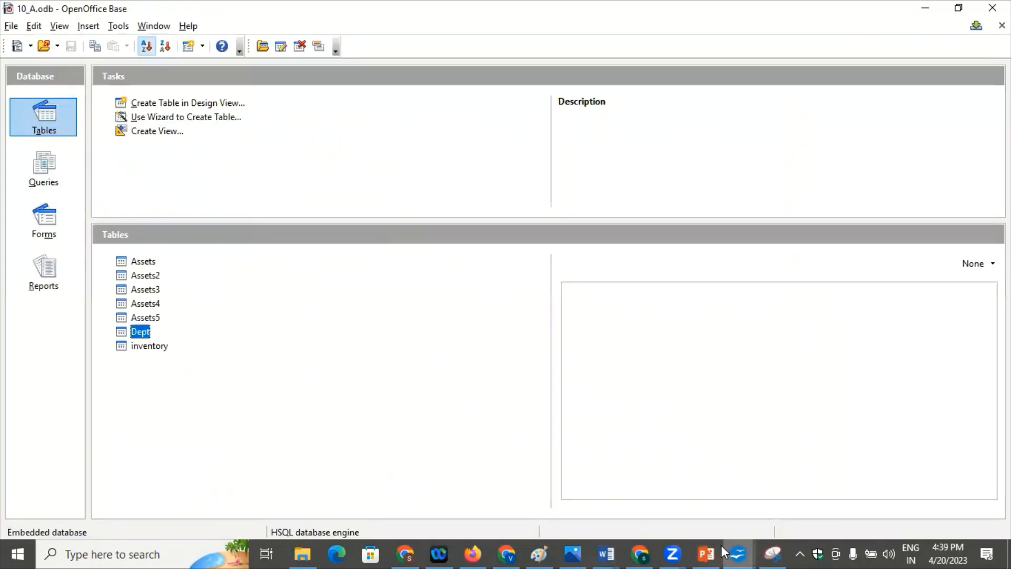
{"action": "left_click", "coordinate": [605, 553]}
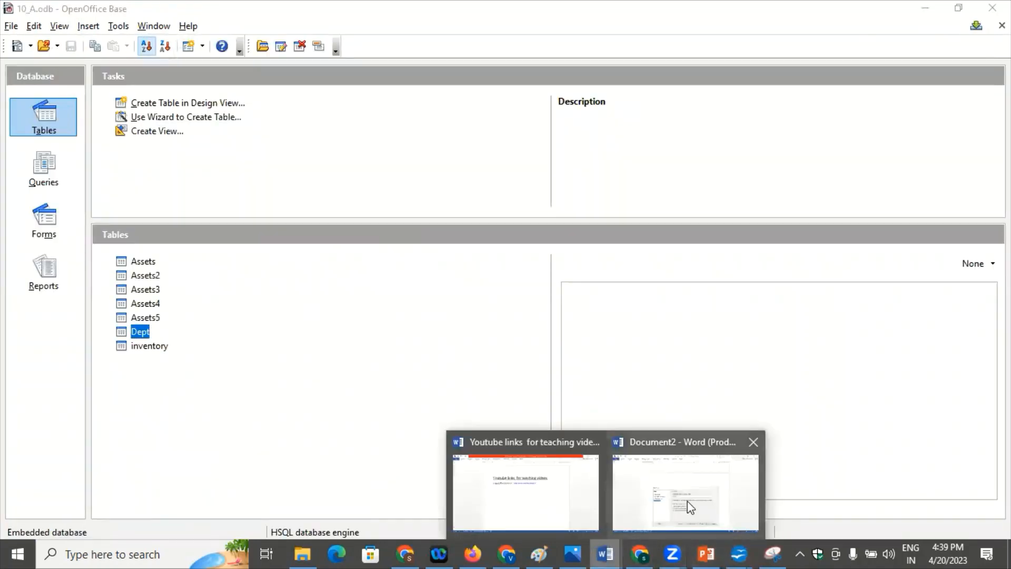
{"action": "left_click", "coordinate": [687, 501]}
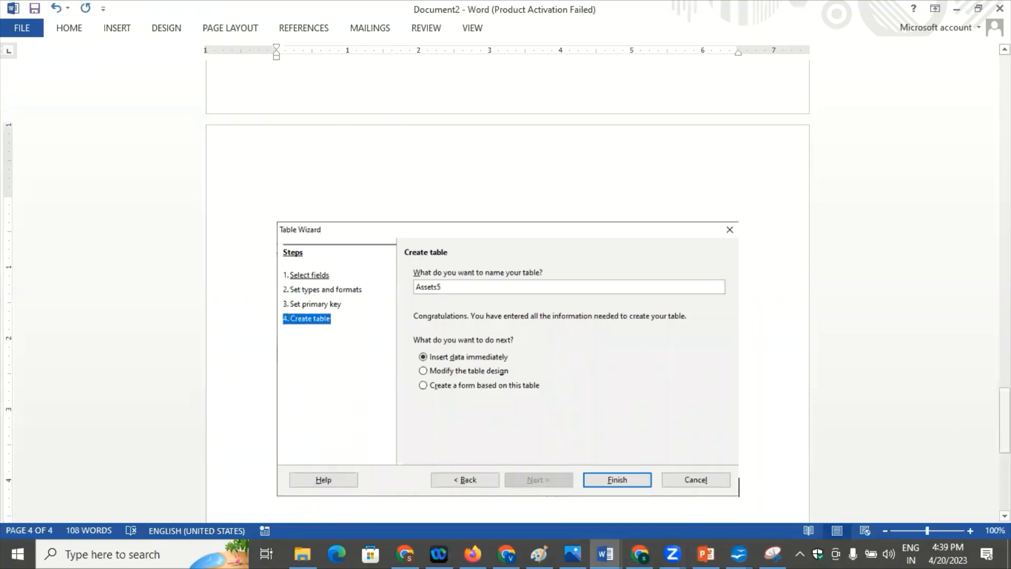
- Add the twelfth instruction "12) Enter the values in to the table ." below the Create table screenshot
{"action": "scroll", "coordinate": [507, 284], "scroll_direction": "down", "scroll_amount": 10}
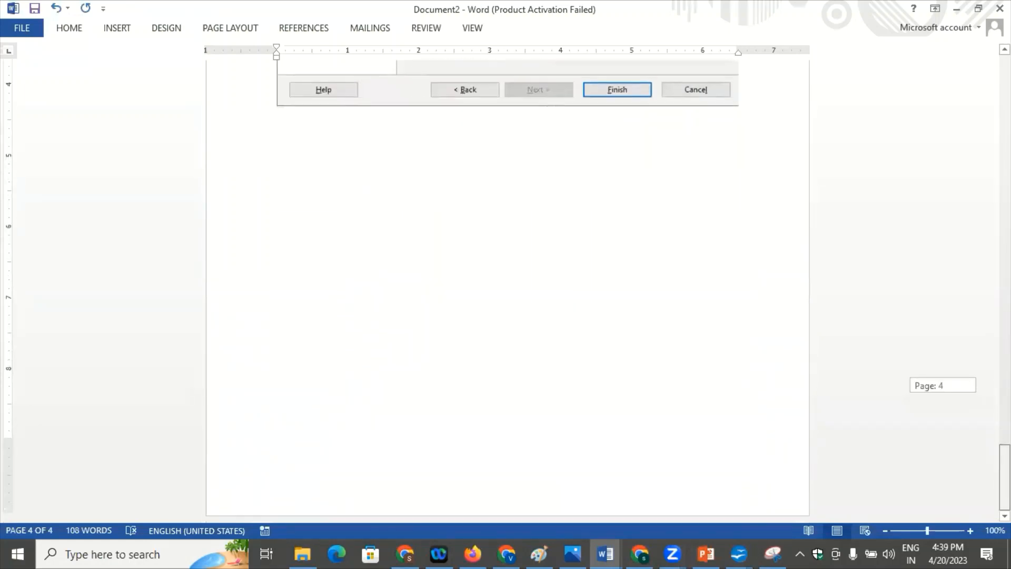
{"action": "left_click", "coordinate": [277, 150]}
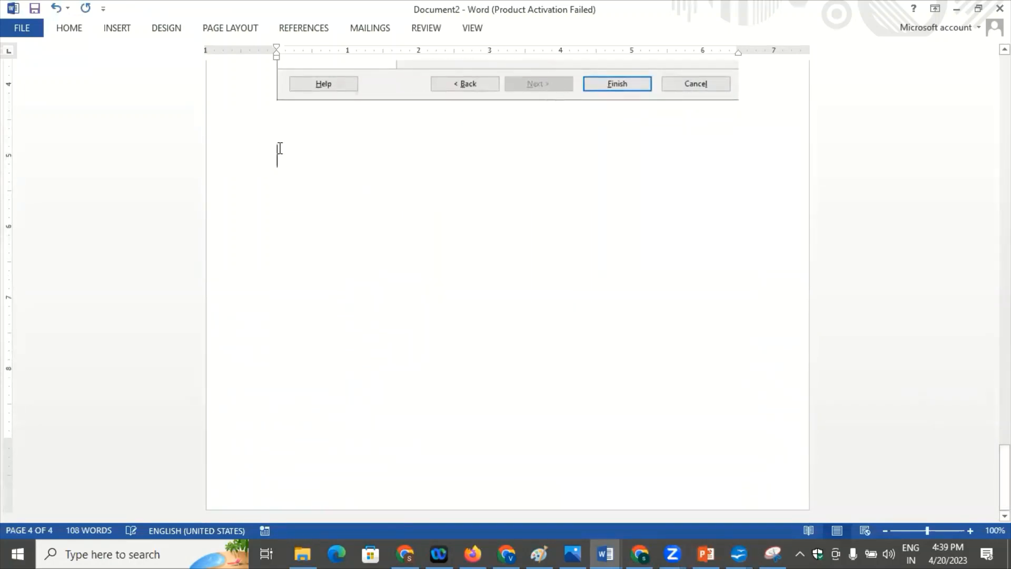
{"action": "type", "text": "13"}
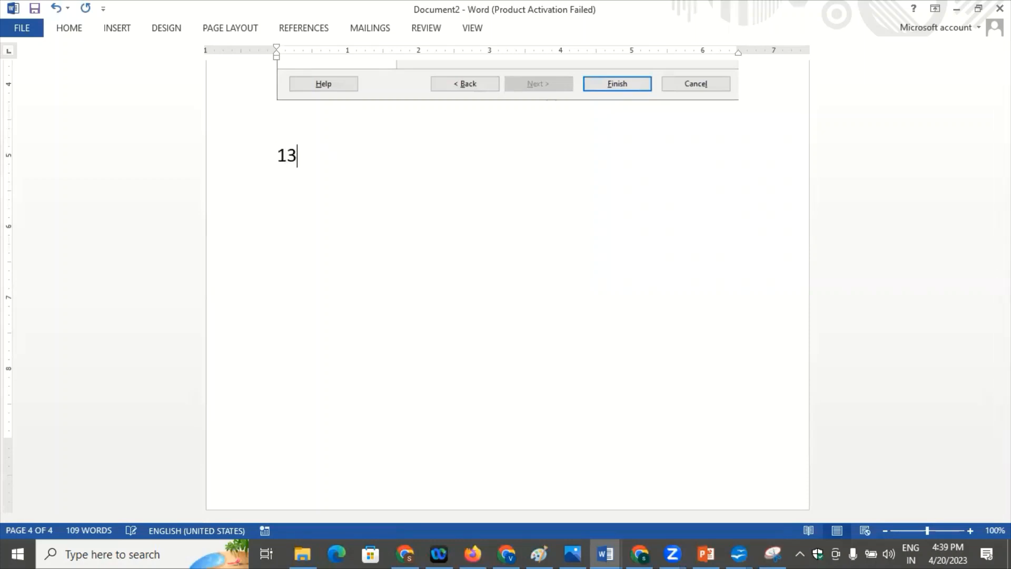
{"action": "key", "text": "BackSpace"}
{"action": "type", "text": "2) Enter th"}
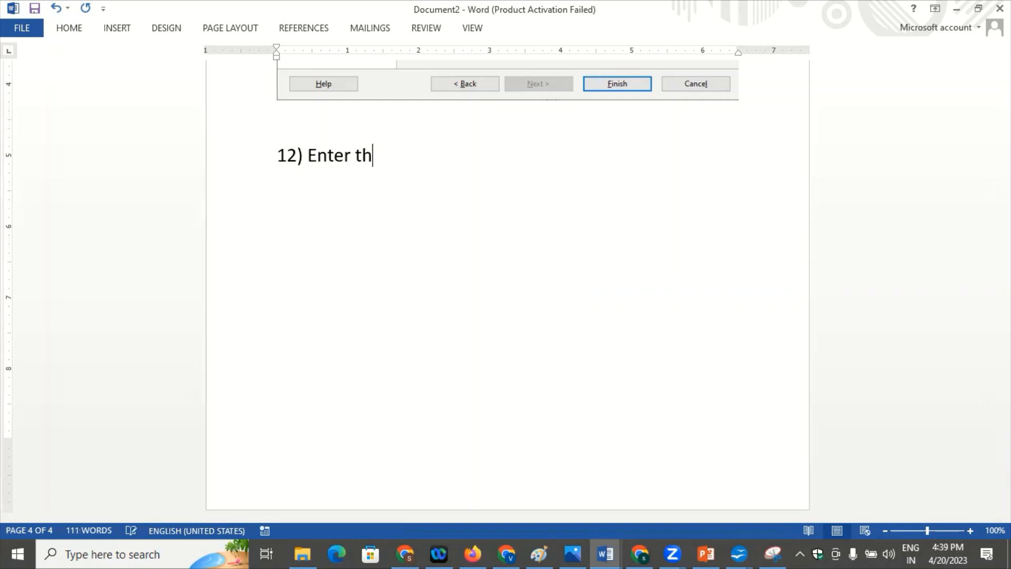
{"action": "type", "text": "e values in"}
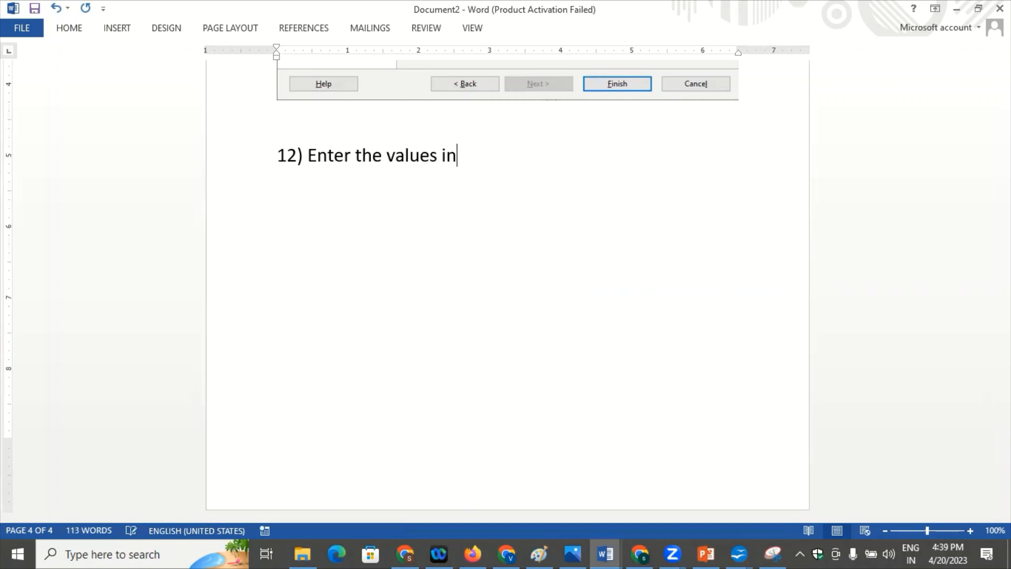
{"action": "type", "text": " to the table"}
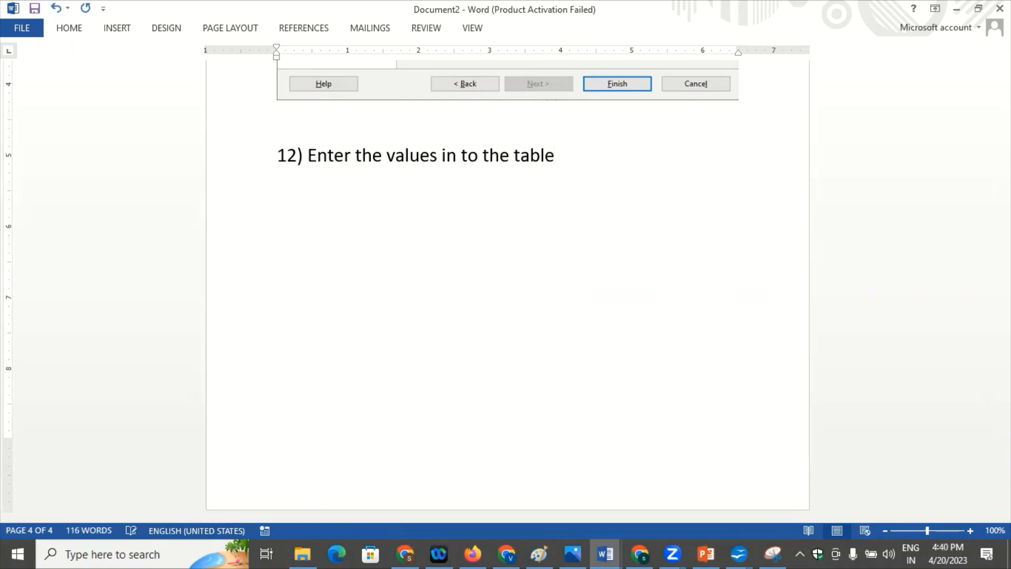
{"action": "type", "text": " ."}
- Switch to the Dept table's data view in Base and capture its Ecode, Depname and Budget grid with Snipping Tool
{"action": "key", "text": "alt+Tab"}
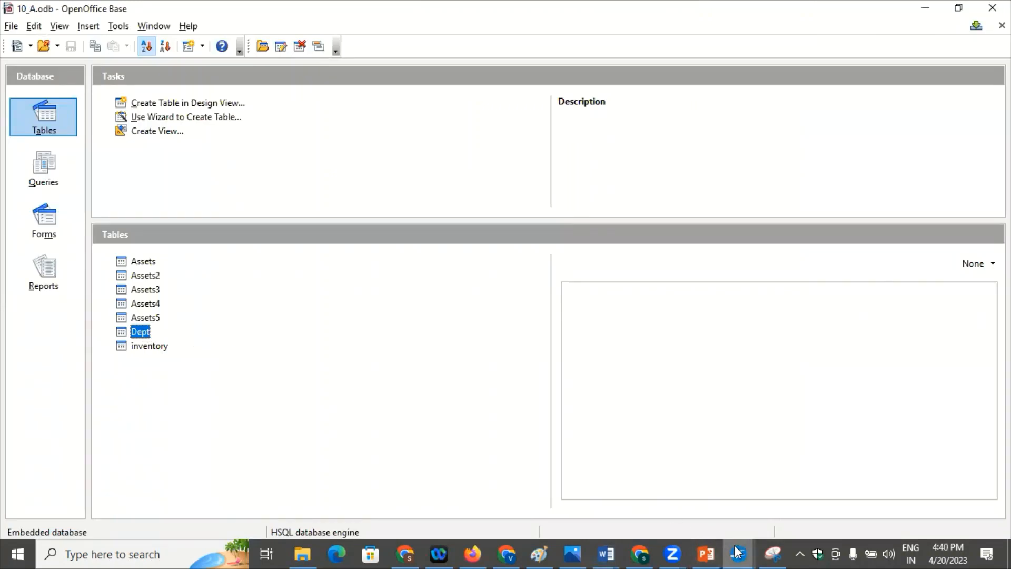
{"action": "mouse_move", "coordinate": [737, 553]}
{"action": "left_click", "coordinate": [769, 489]}
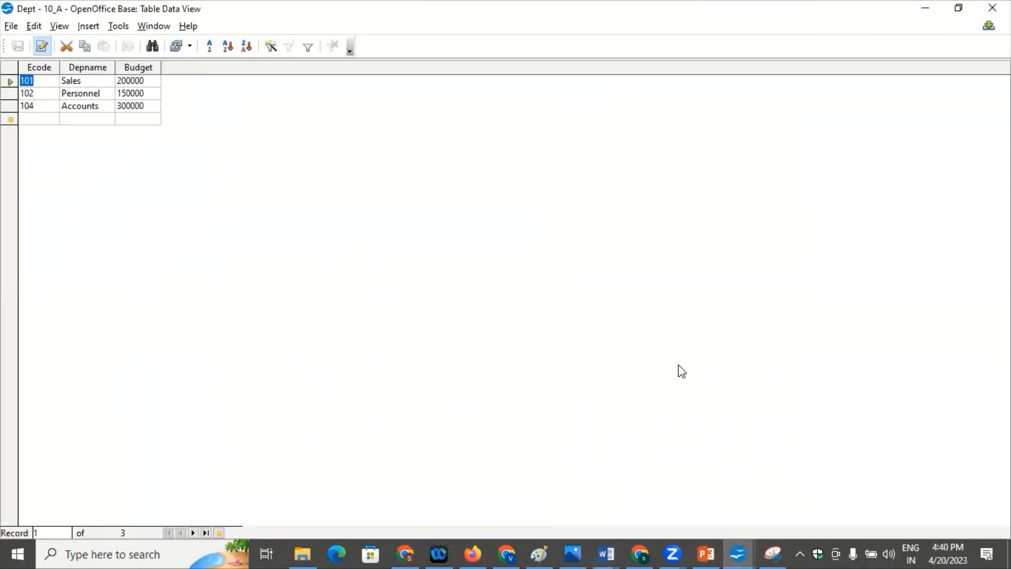
{"action": "left_click", "coordinate": [773, 548]}
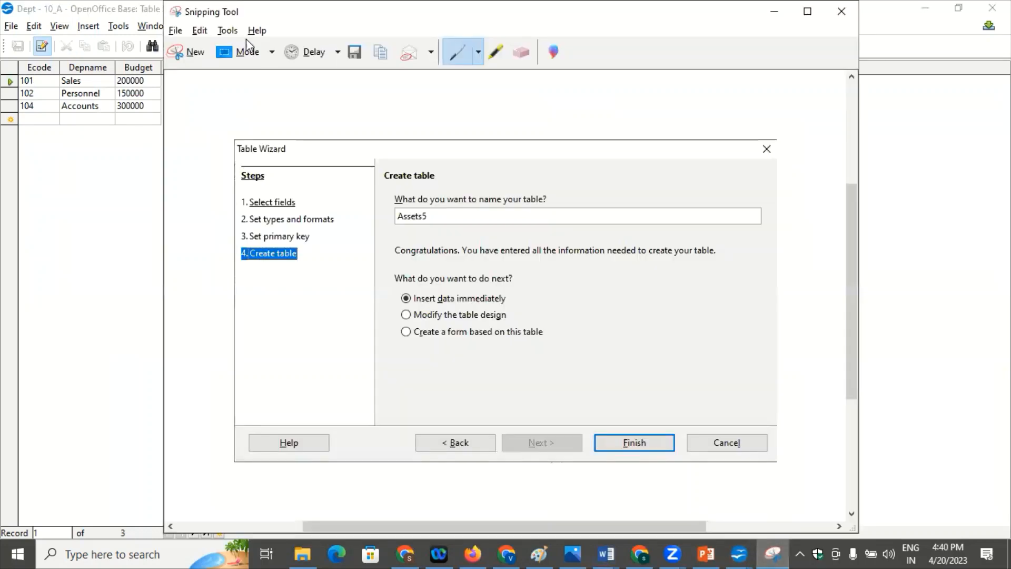
{"action": "left_click", "coordinate": [190, 56]}
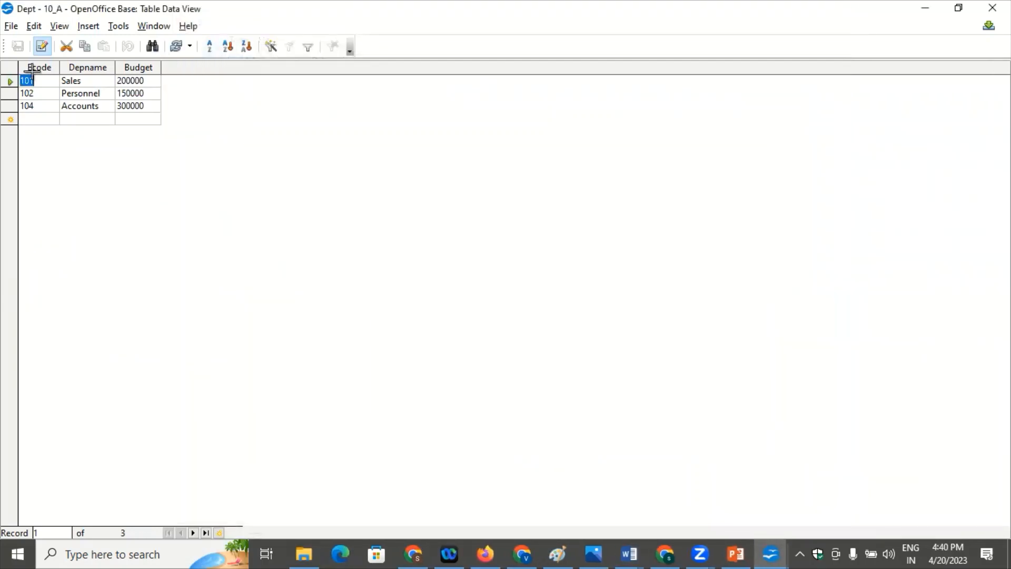
{"action": "left_click_drag", "start_coordinate": [17, 60], "coordinate": [165, 126]}
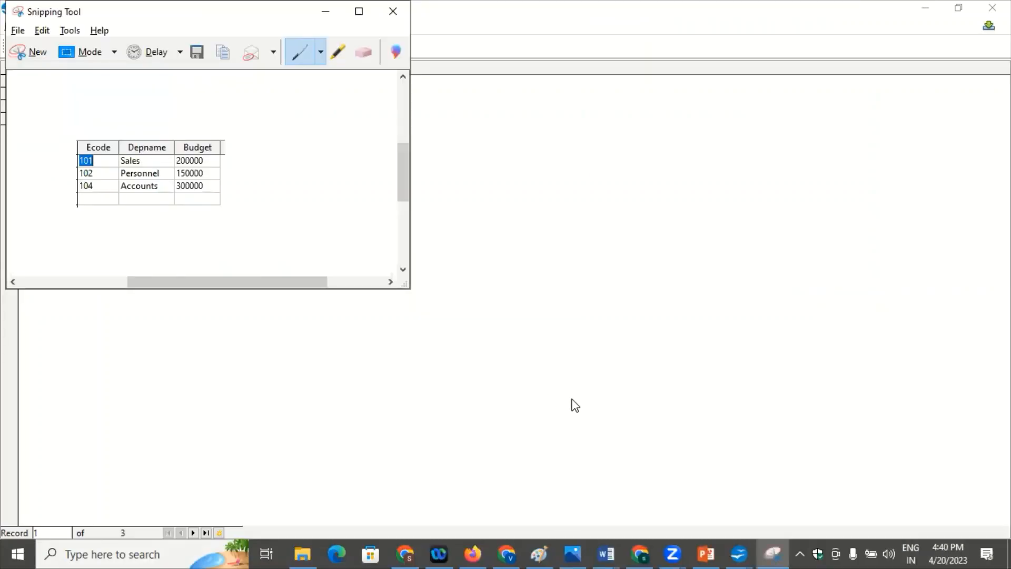
- Paste the Dept table capture below the twelfth instruction in Word and enlarge it to about 4.7 inches wide
{"action": "mouse_move", "coordinate": [605, 551]}
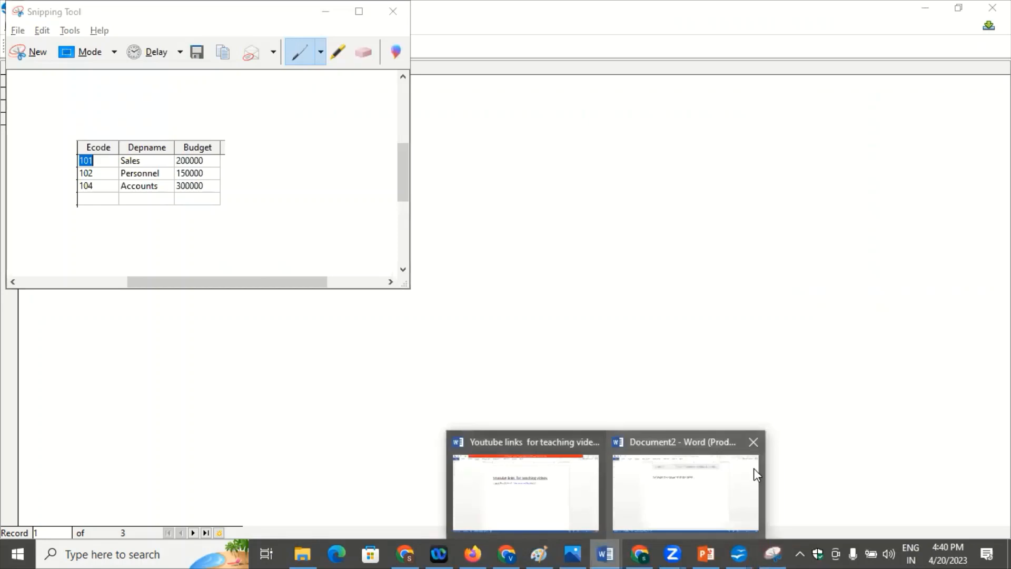
{"action": "left_click", "coordinate": [753, 469]}
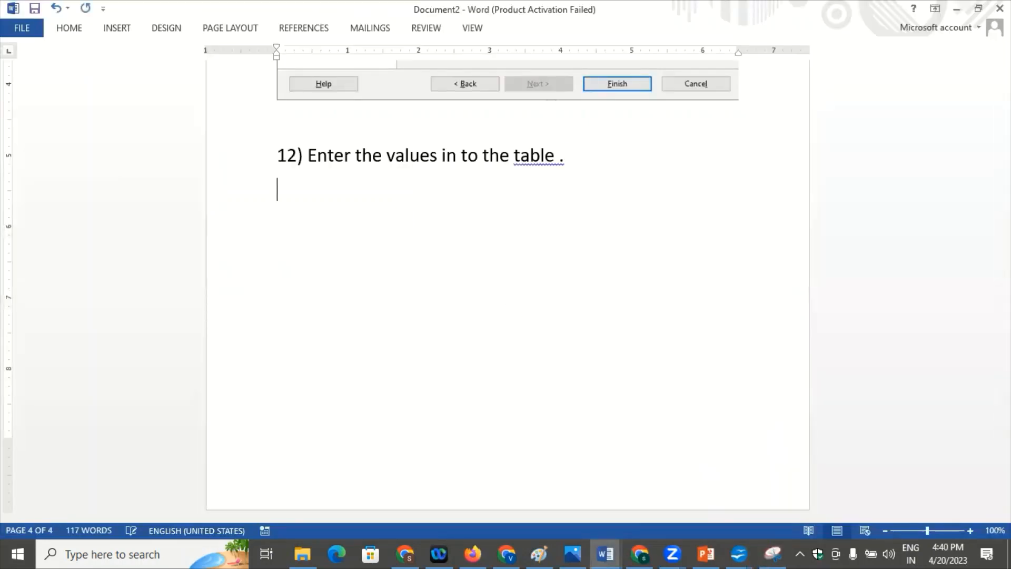
{"action": "key", "text": "ctrl+v"}
{"action": "left_click", "coordinate": [369, 209]}
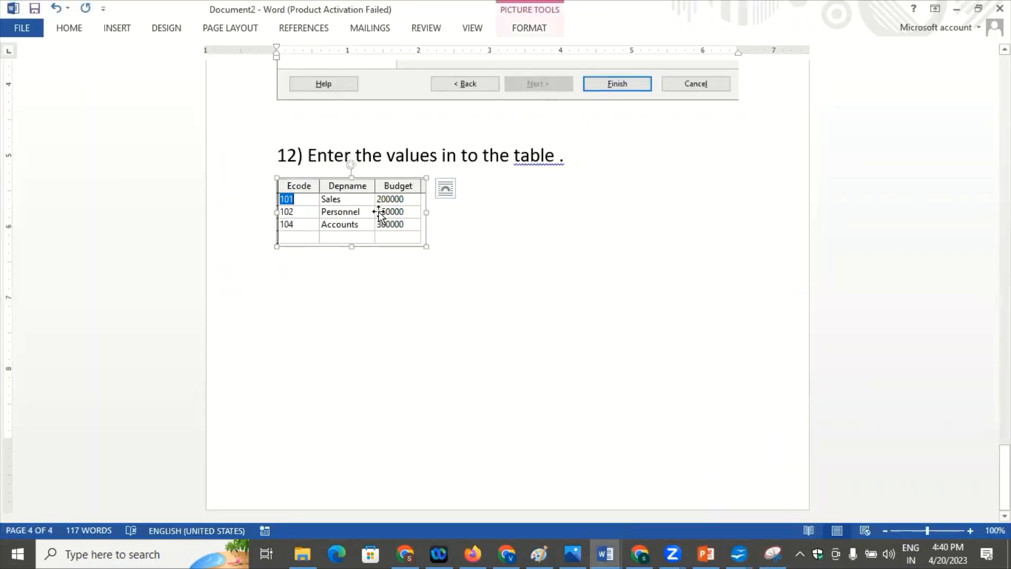
{"action": "left_click_drag", "start_coordinate": [424, 243], "coordinate": [609, 310]}
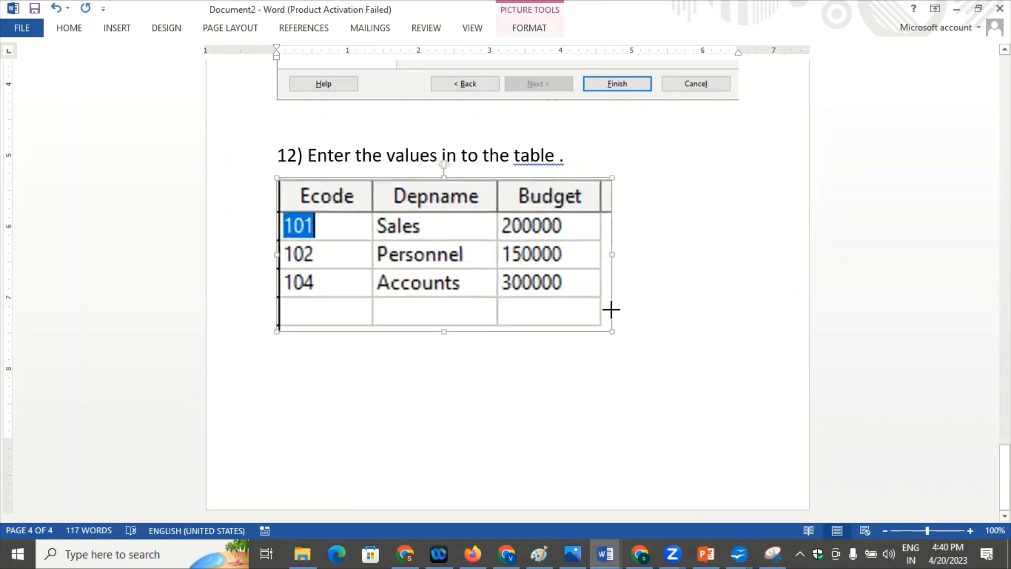
{"action": "left_click", "coordinate": [765, 298]}
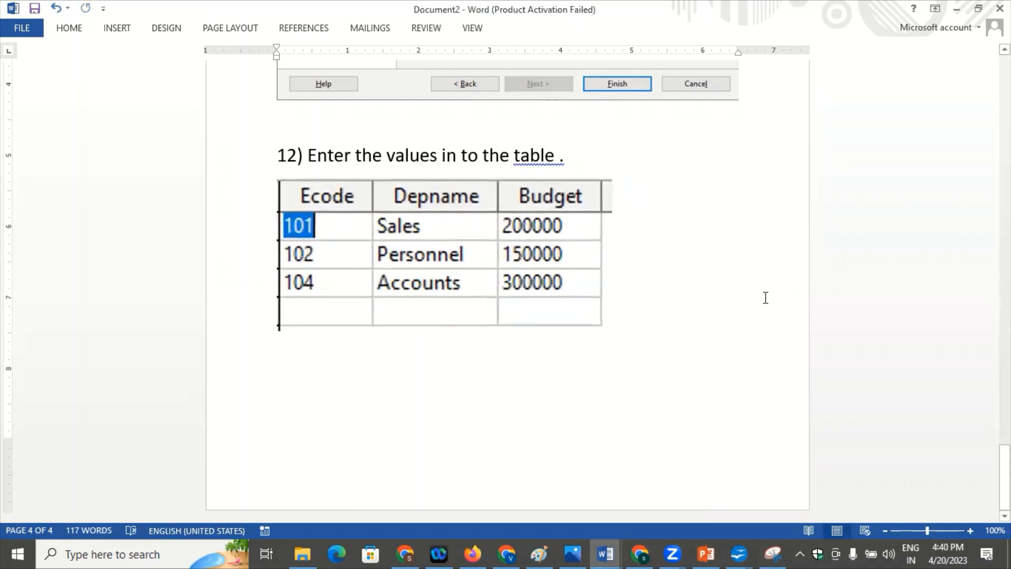